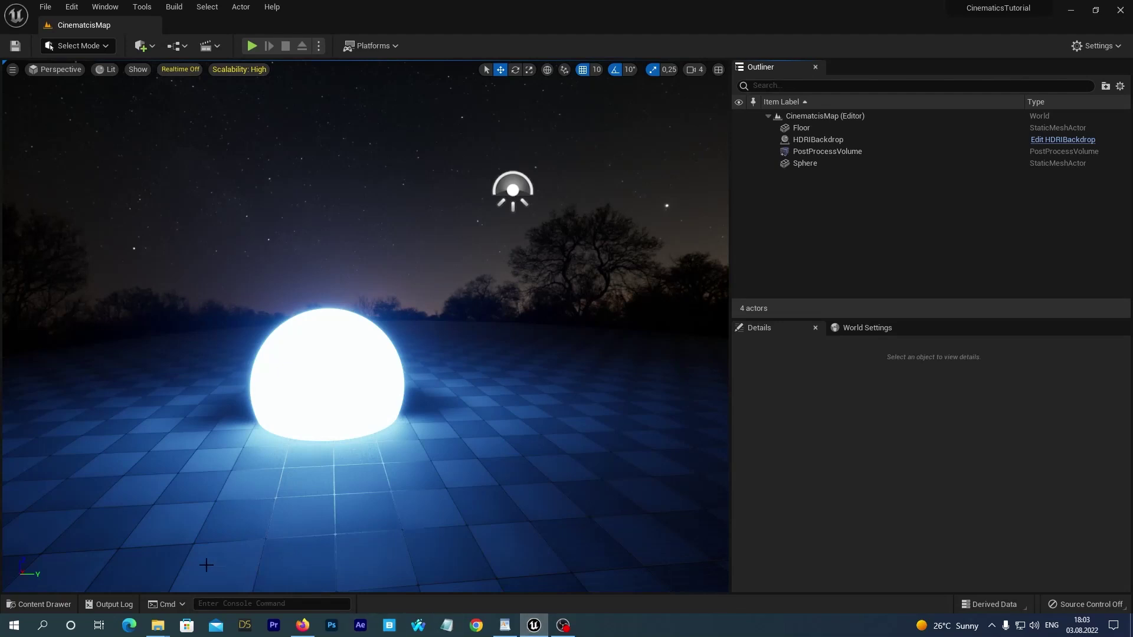
# Open the Content Drawer and bring up the add-content menu in the empty Content area
pyautogui.click(51, 604)
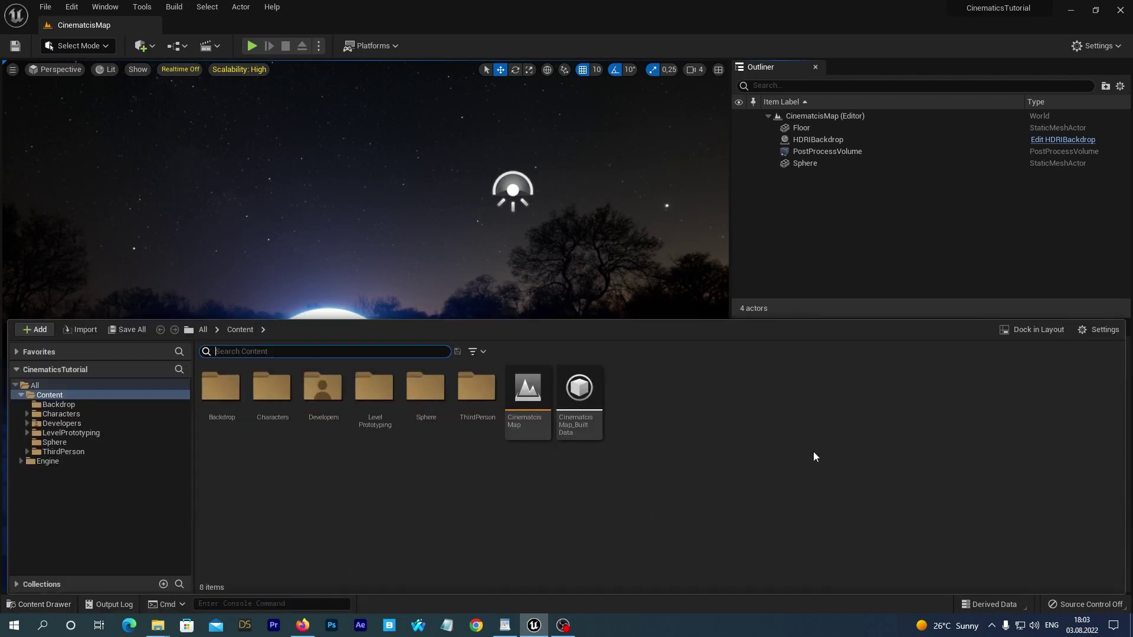
pyautogui.rightClick(713, 448)
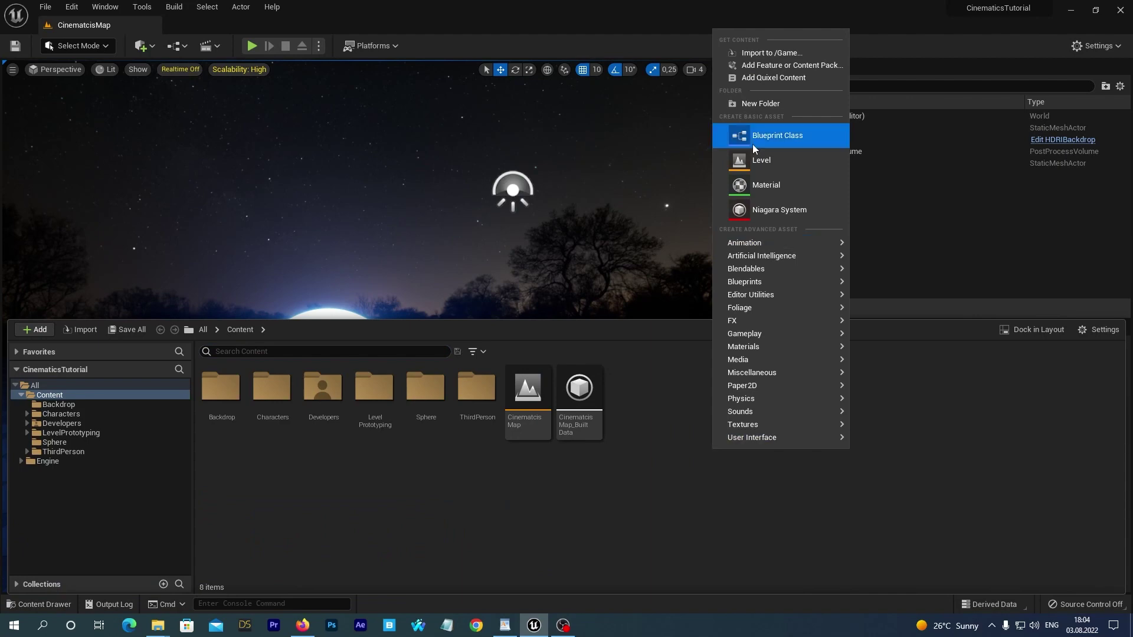
# Launch Quixel Bridge through Add Quixel Content and maximize its window
pyautogui.click(778, 79)
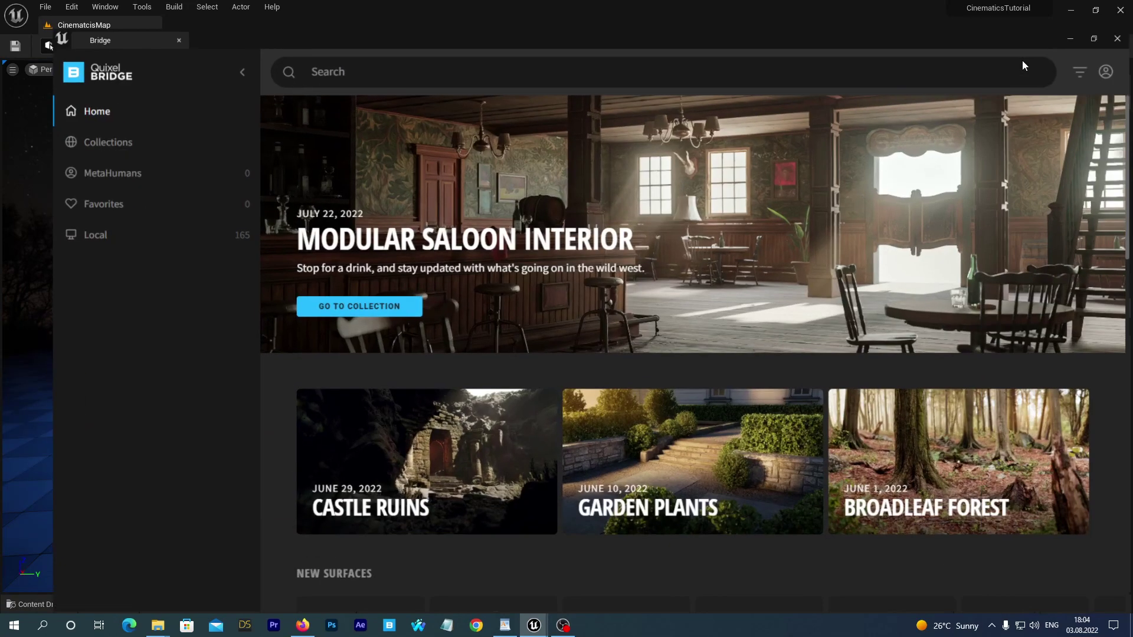
pyautogui.click(1023, 62)
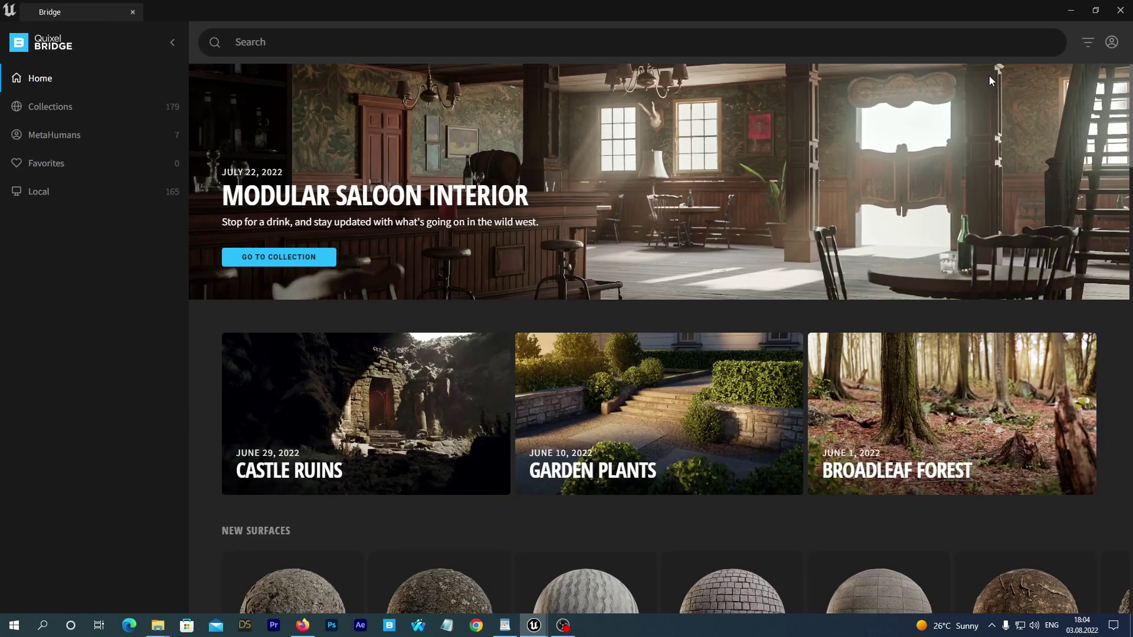
pyautogui.click(1112, 43)
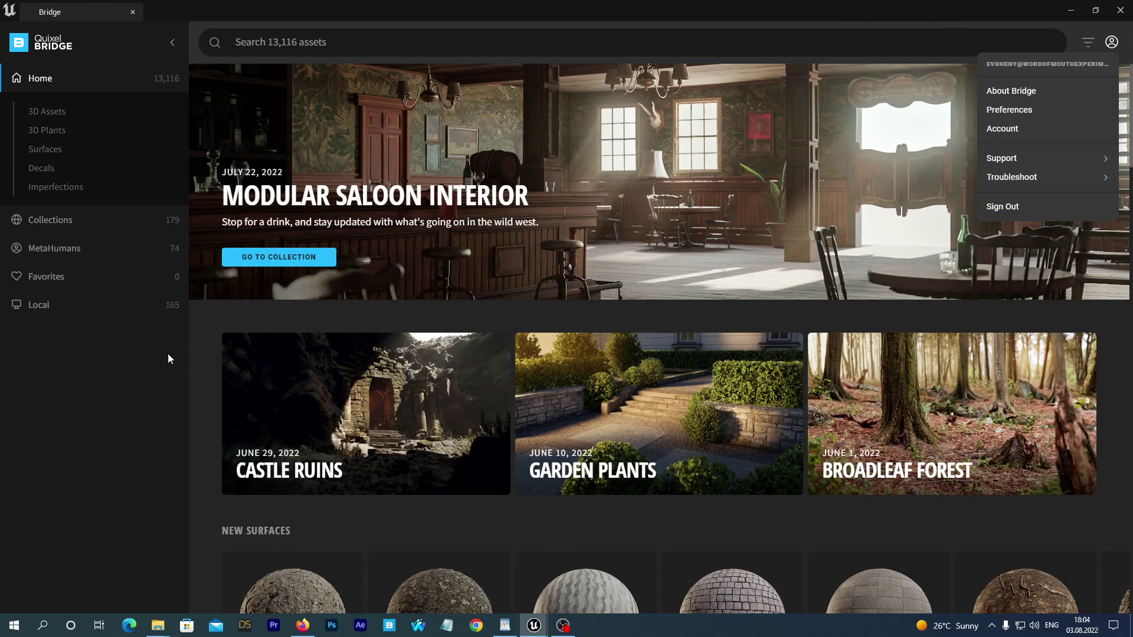
# Filter Surfaces by the search term 'beach' and scroll through the results
pyautogui.click(43, 150)
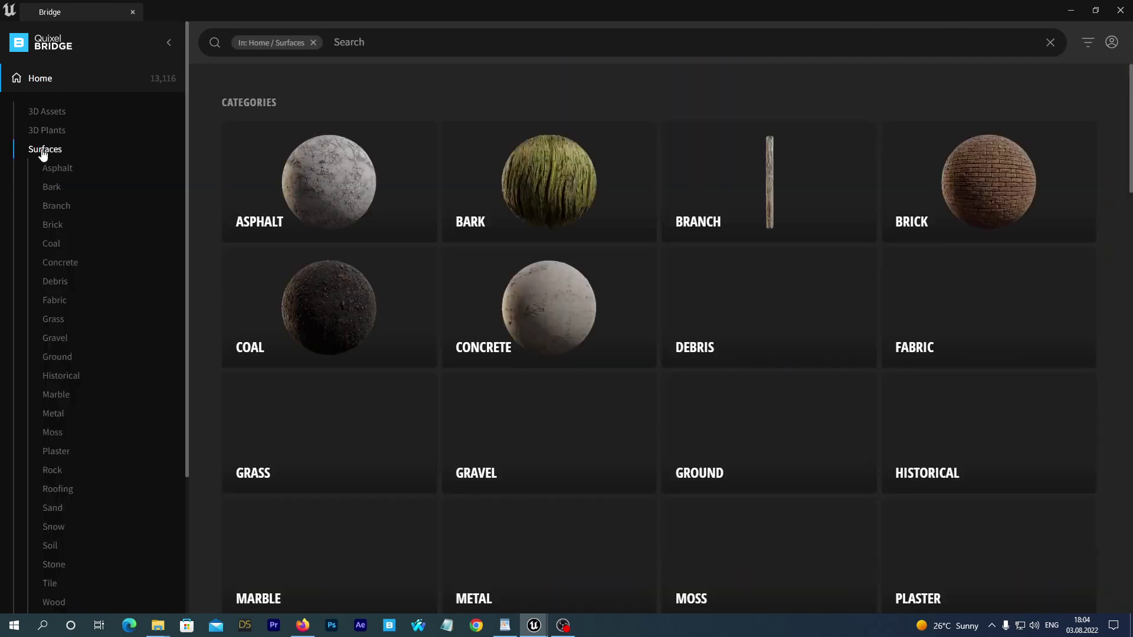
pyautogui.click(348, 42)
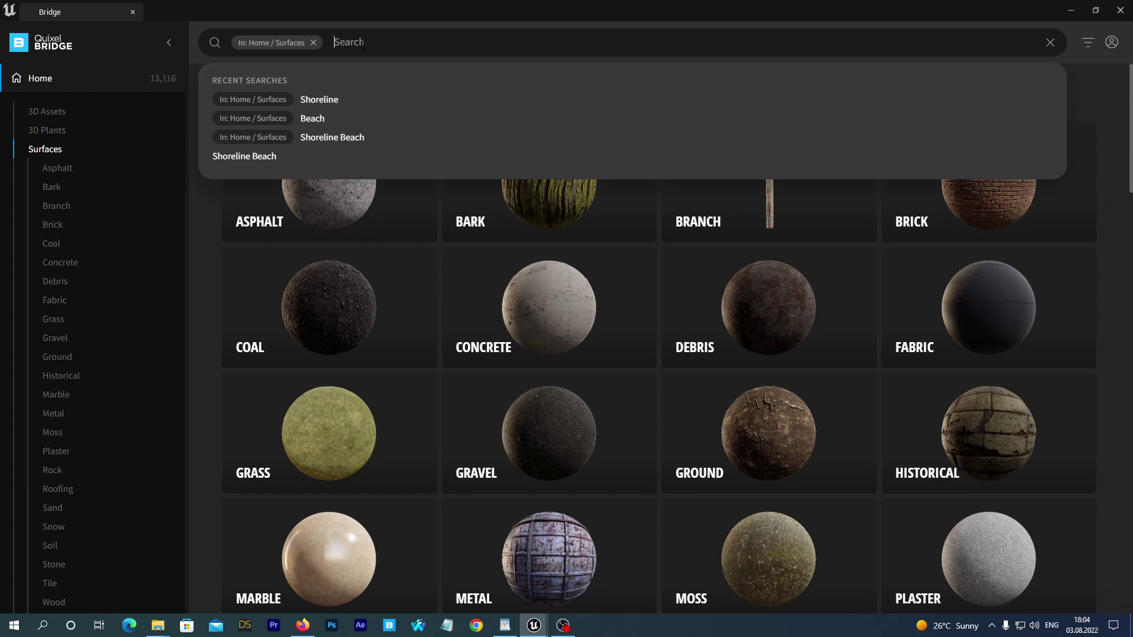
pyautogui.write('beach')
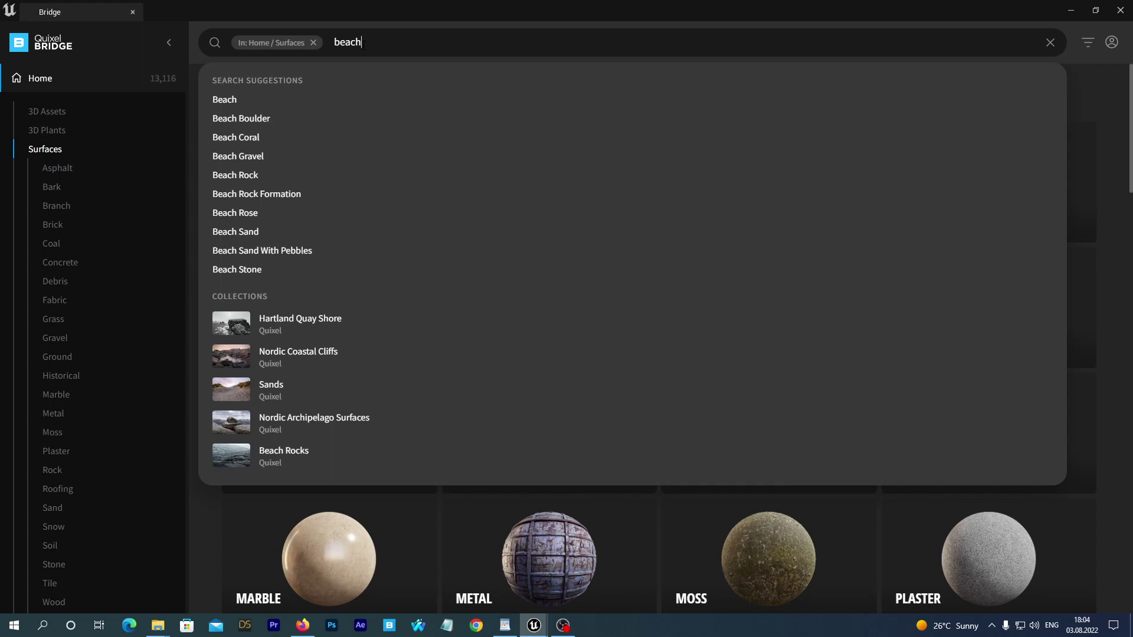
pyautogui.press('Return')
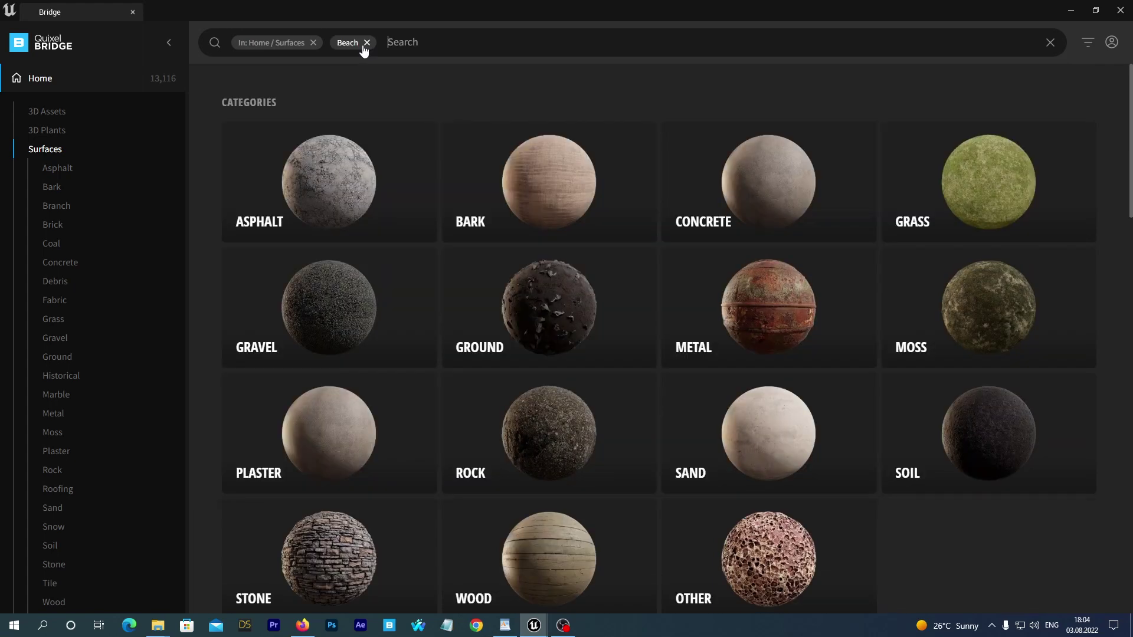
pyautogui.scroll(-6, 737, 354)
pyautogui.scroll(-10, 683, 331)
pyautogui.scroll(-10, 658, 308)
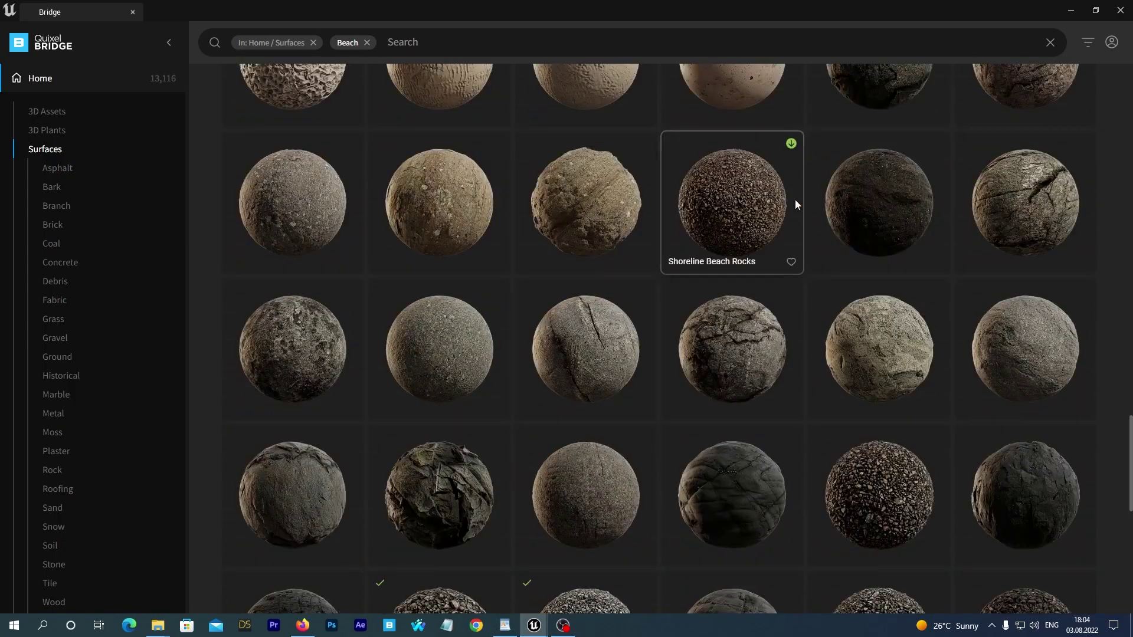
pyautogui.scroll(-3, 657, 380)
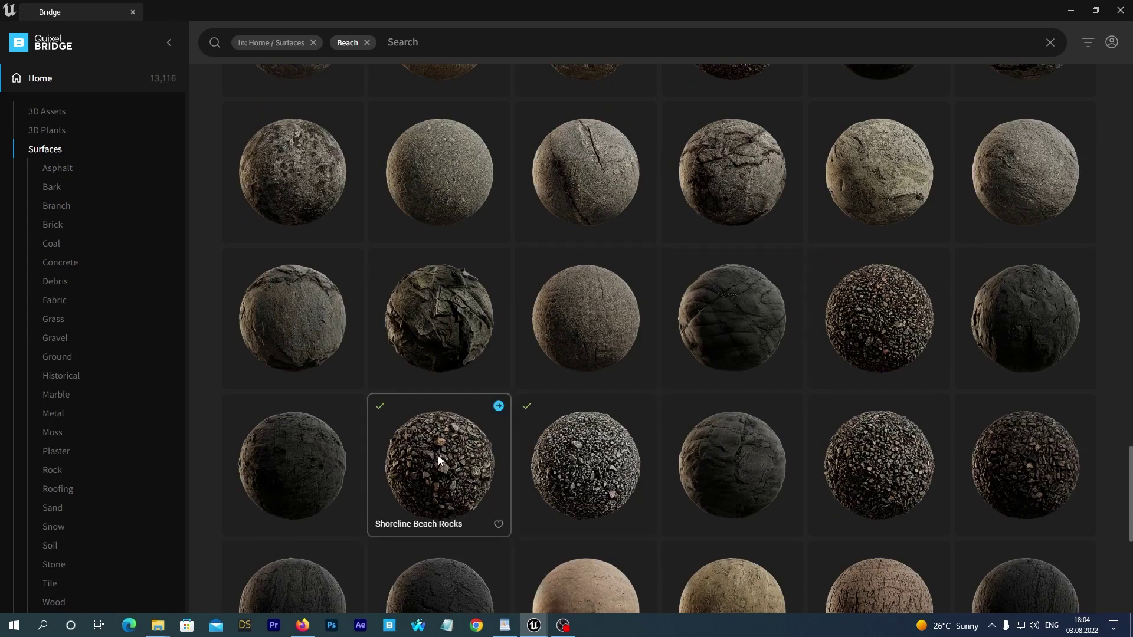
# Download Shoreline Beach Rocks at Highest Quality, then remove the Beach search filter
pyautogui.click(585, 474)
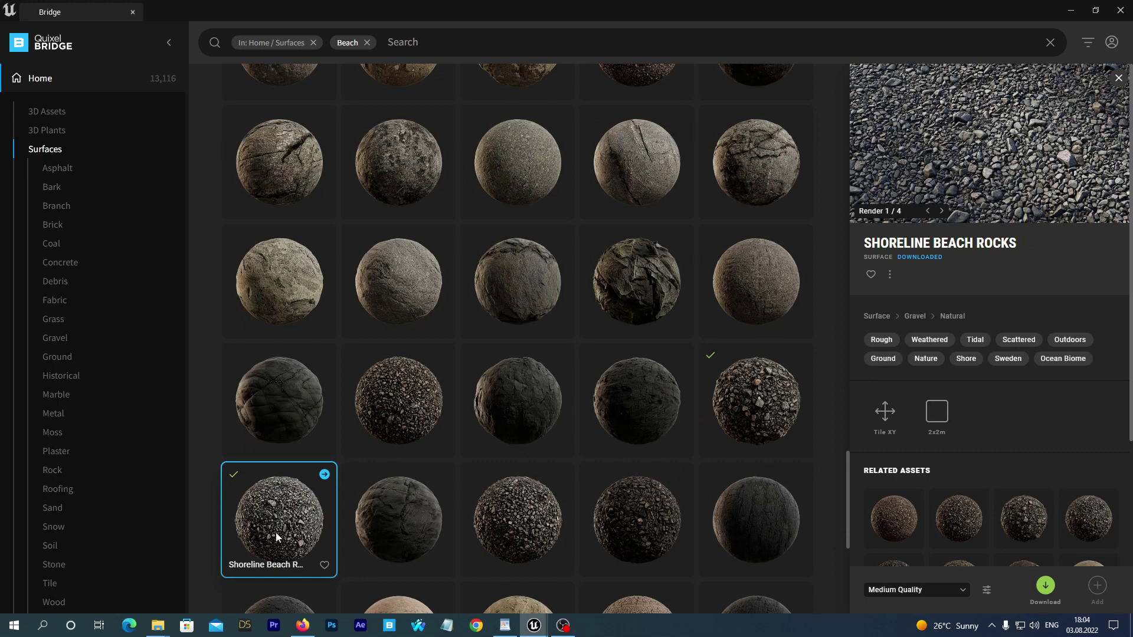
pyautogui.click(912, 592)
pyautogui.click(913, 571)
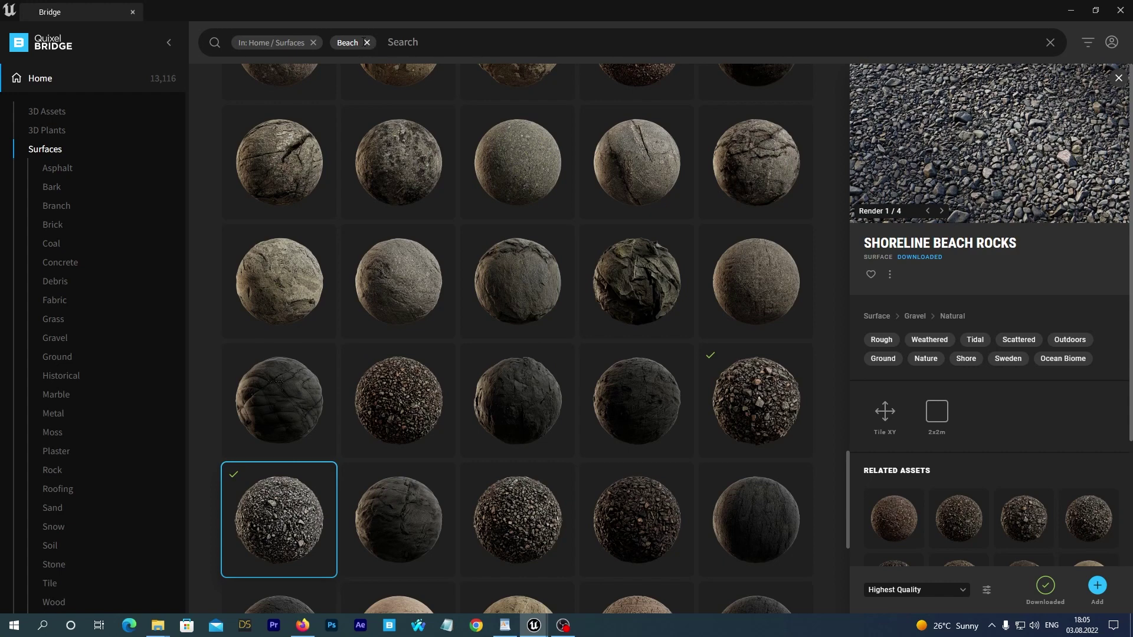
pyautogui.click(366, 43)
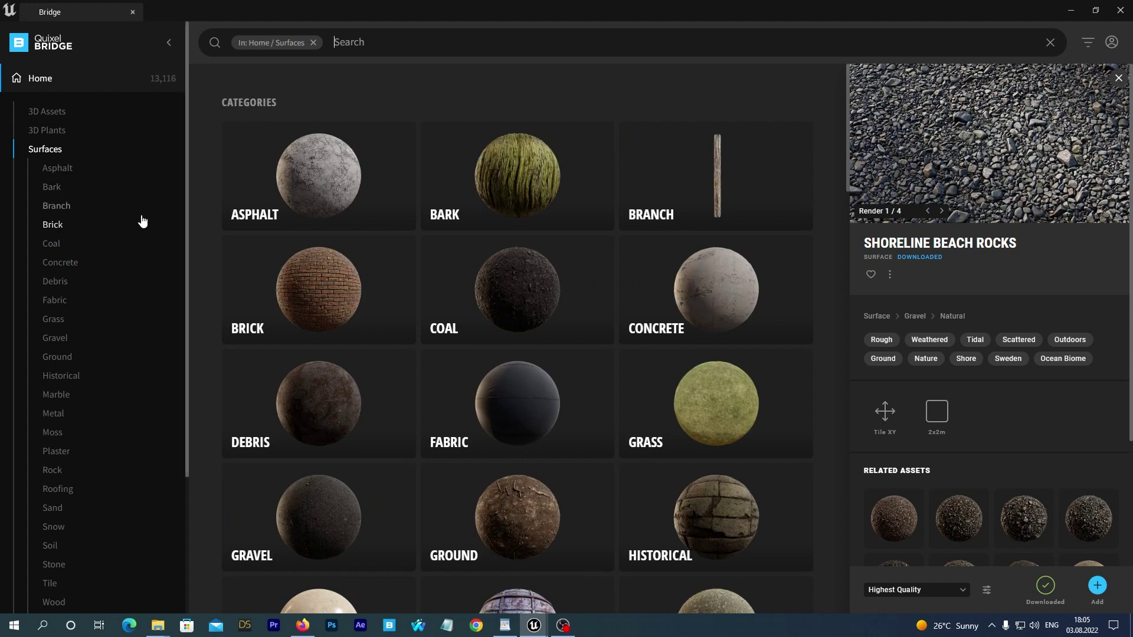
# Search 3D Assets for 'tundra' and download Tundra Boulder at Nanite quality
pyautogui.click(43, 114)
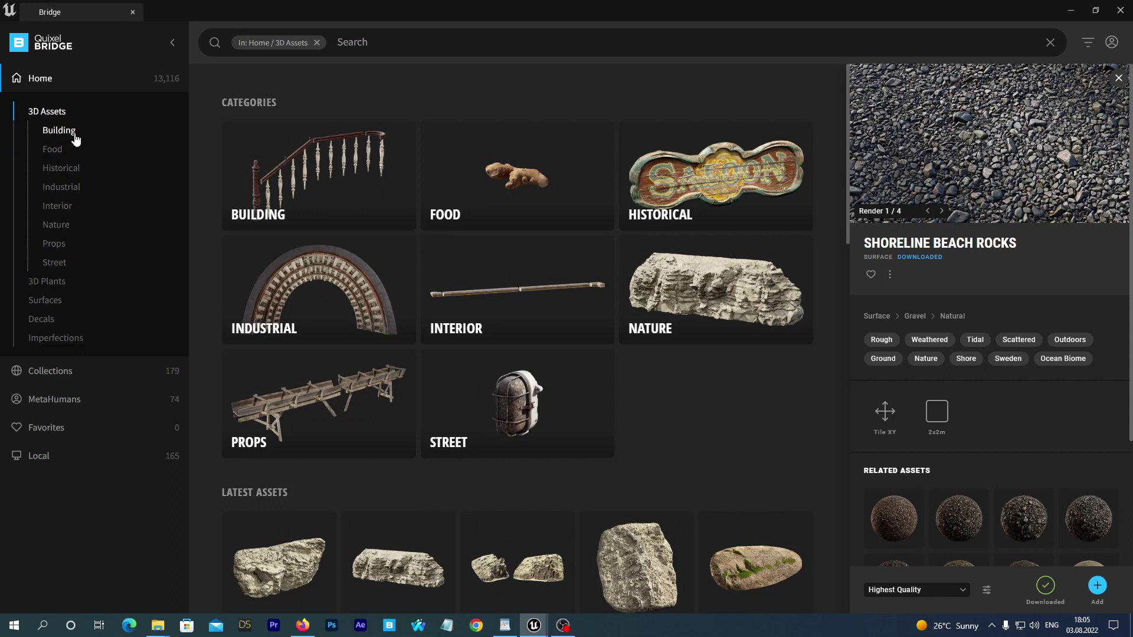
pyautogui.click(354, 47)
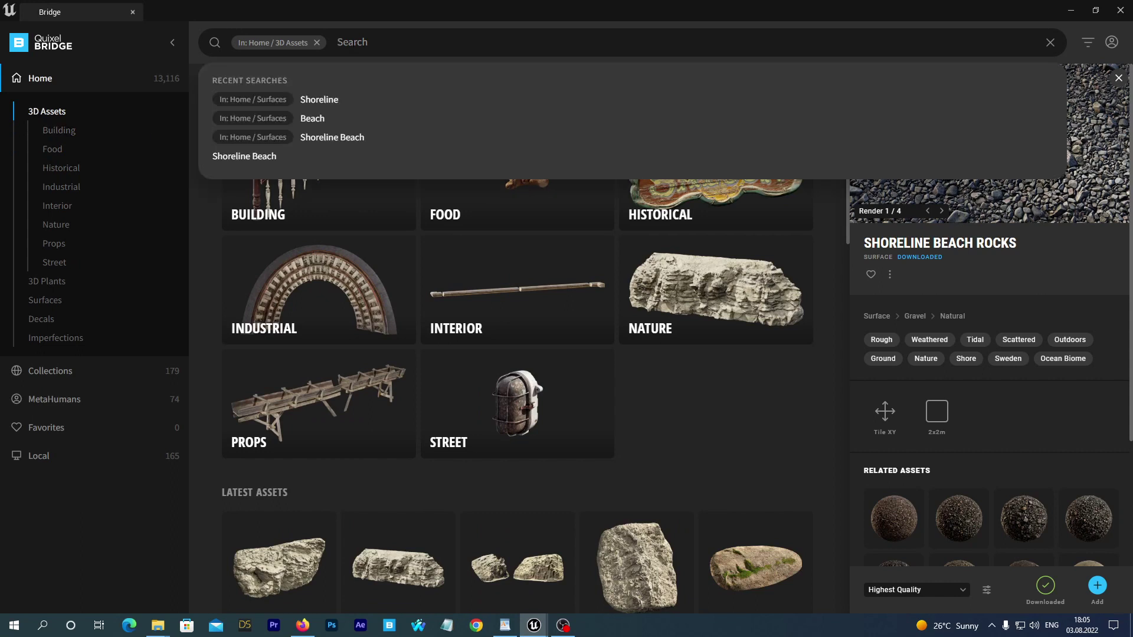
pyautogui.write('tundra')
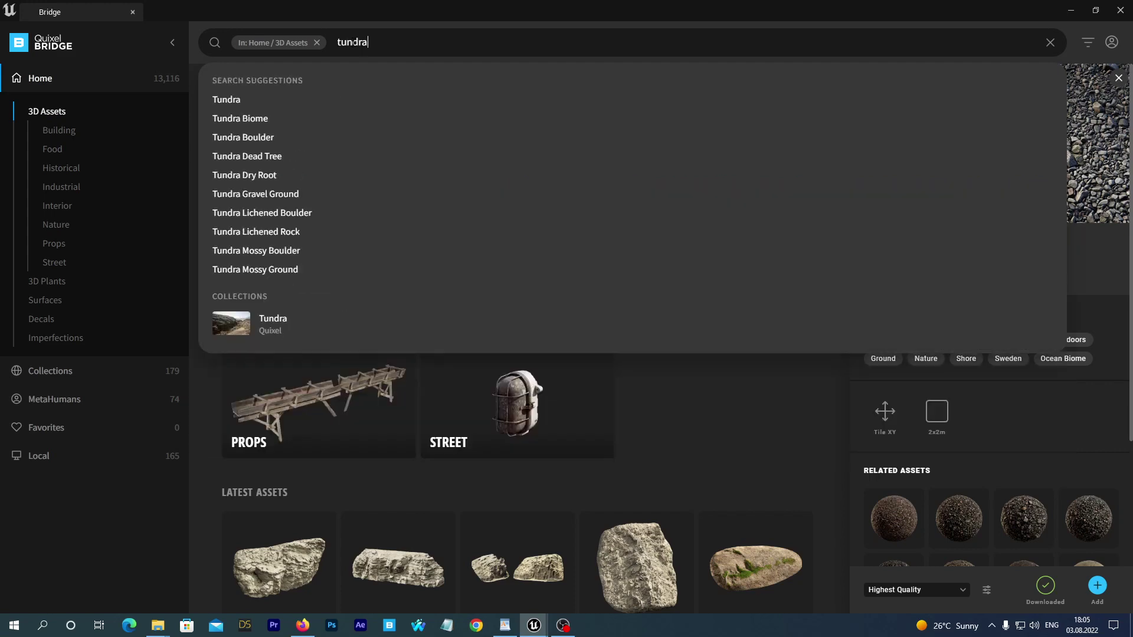
pyautogui.press('Return')
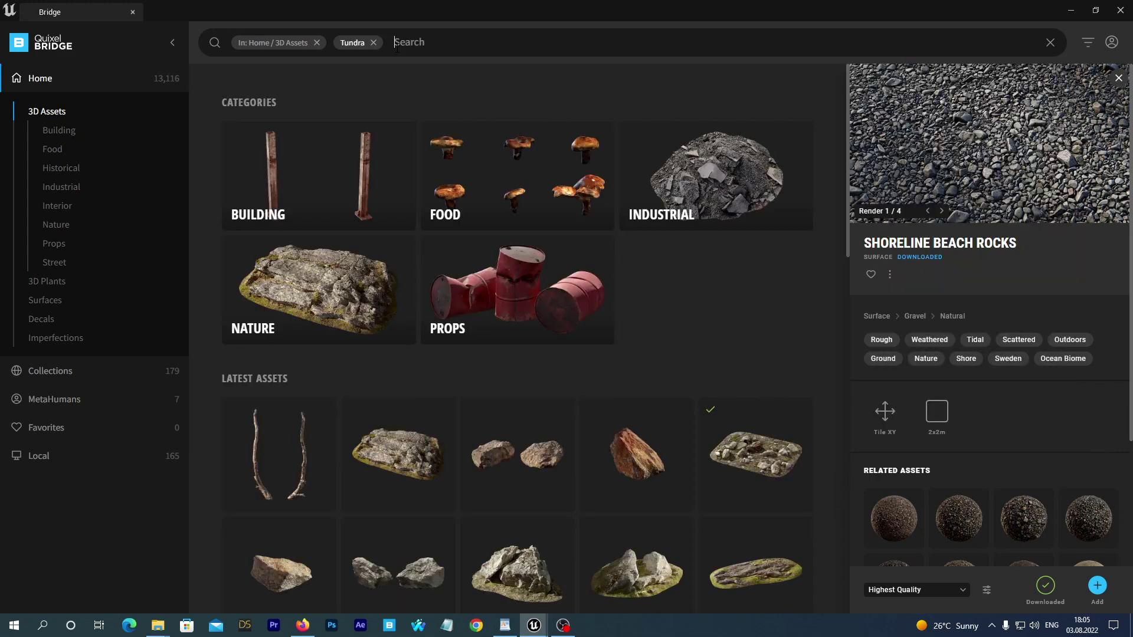
pyautogui.scroll(-2, 746, 487)
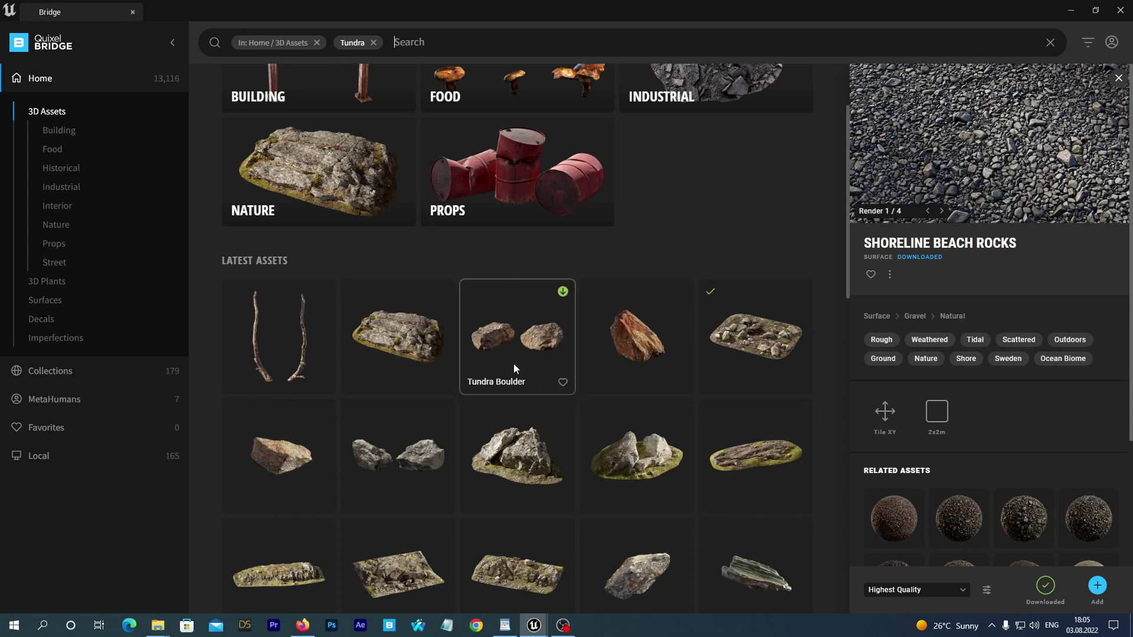
pyautogui.click(515, 340)
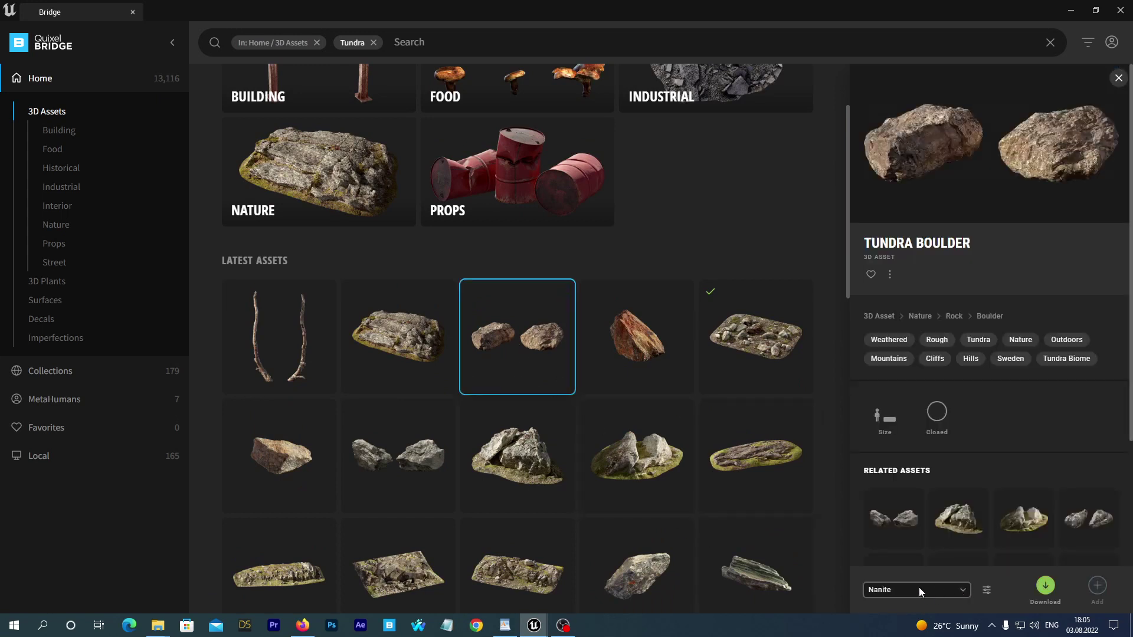
pyautogui.click(966, 591)
pyautogui.click(944, 589)
pyautogui.click(1045, 590)
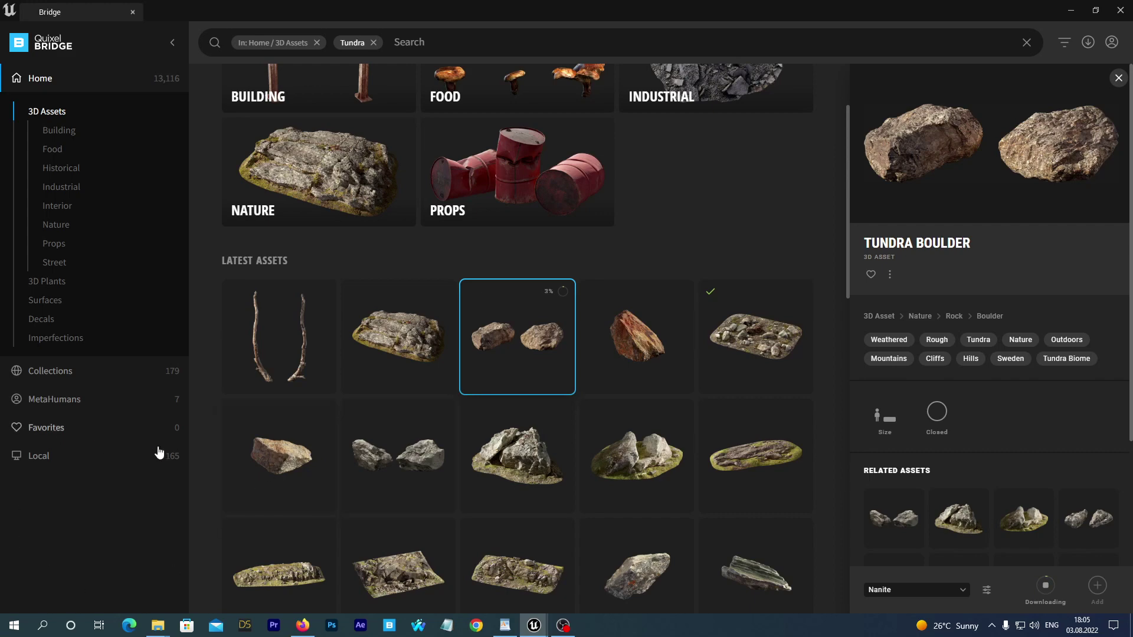
# Download Tundra Small Stone at High Quality and open a second Tundra Boulder's quality options
pyautogui.click(271, 465)
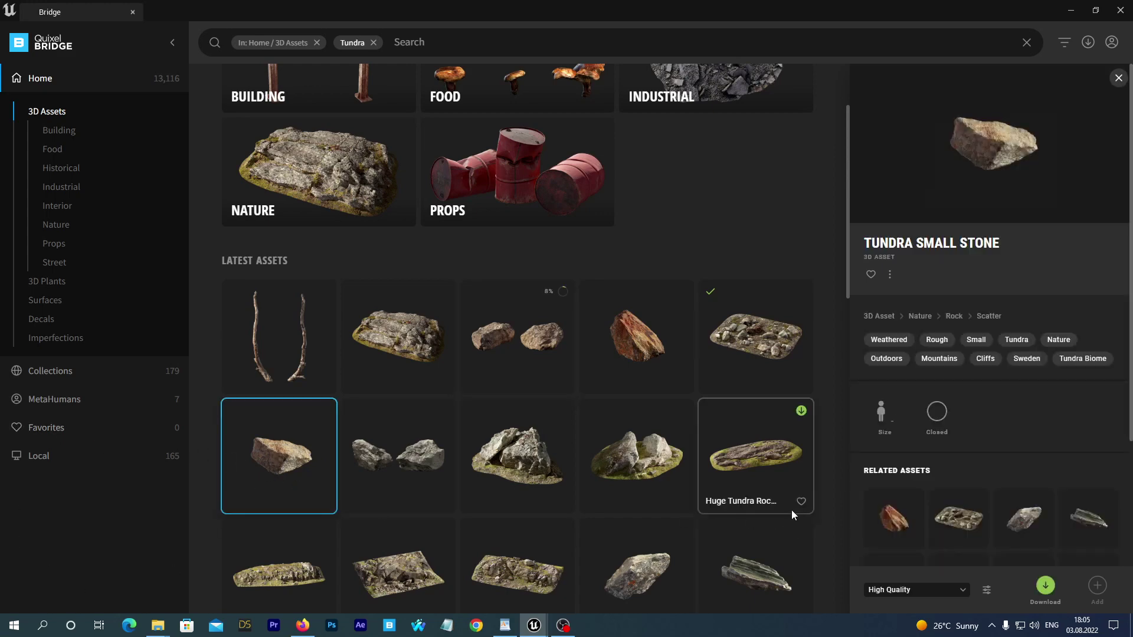
pyautogui.click(963, 590)
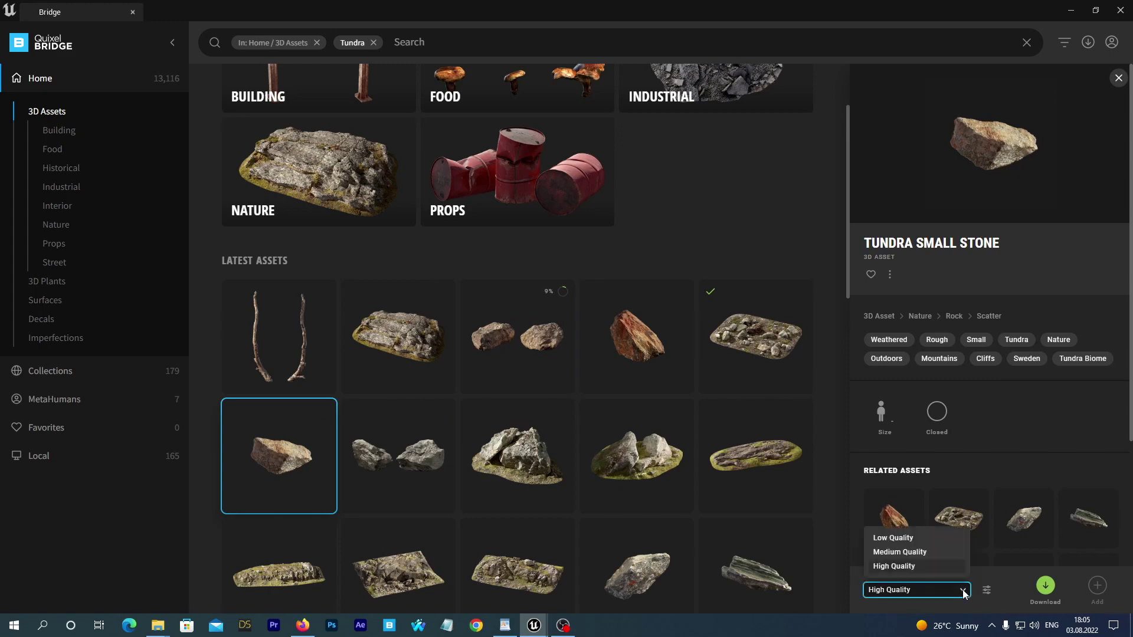
pyautogui.click(964, 591)
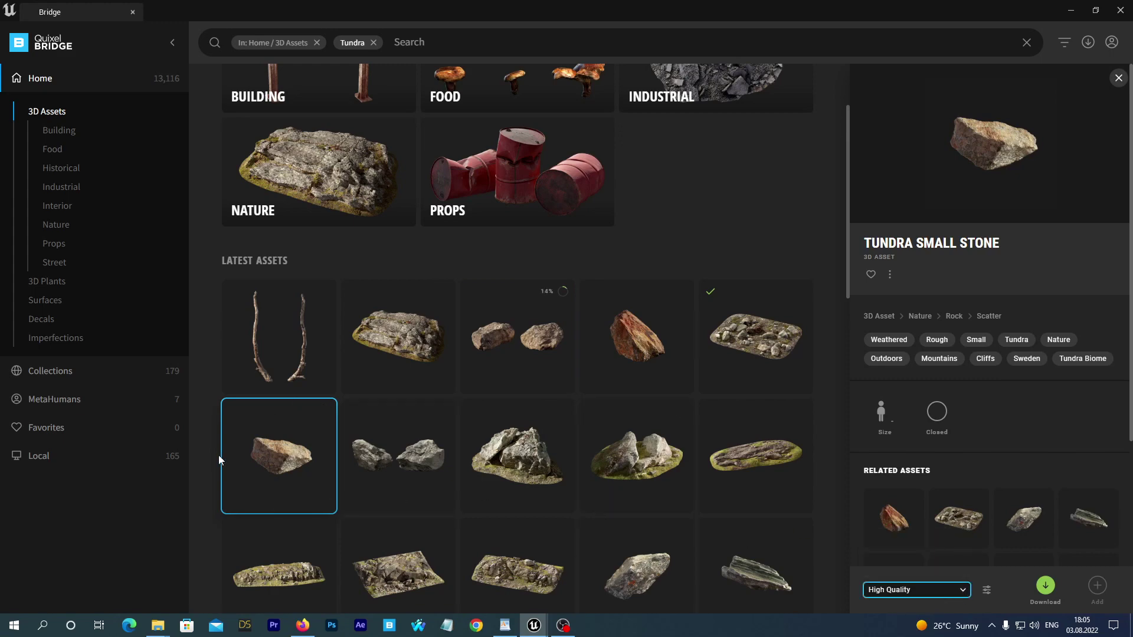
pyautogui.click(1046, 587)
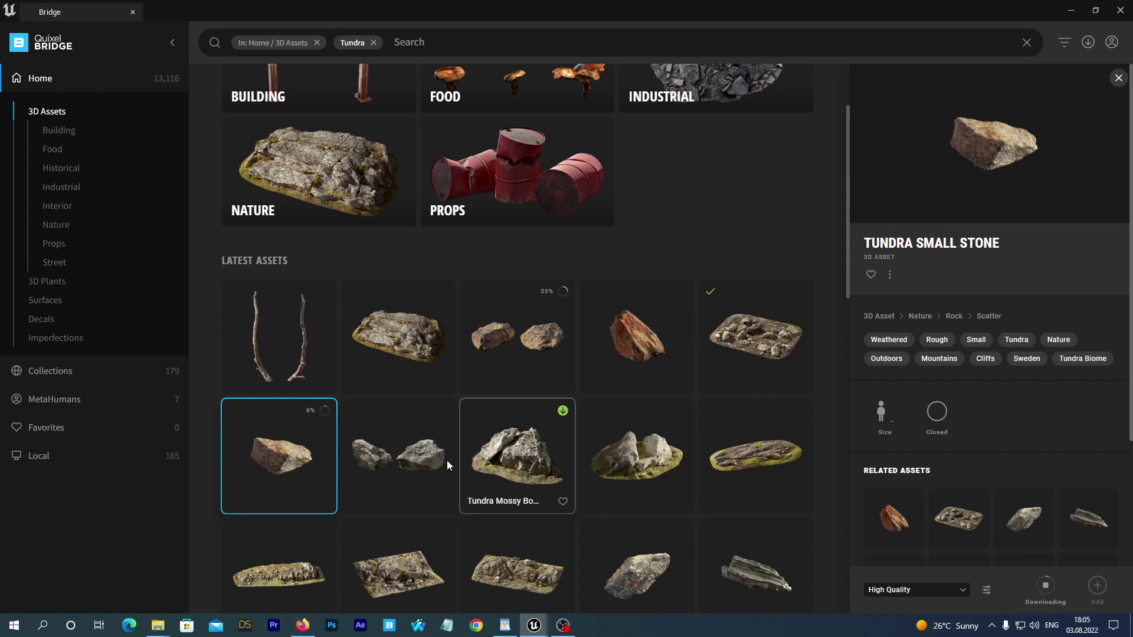
pyautogui.click(399, 451)
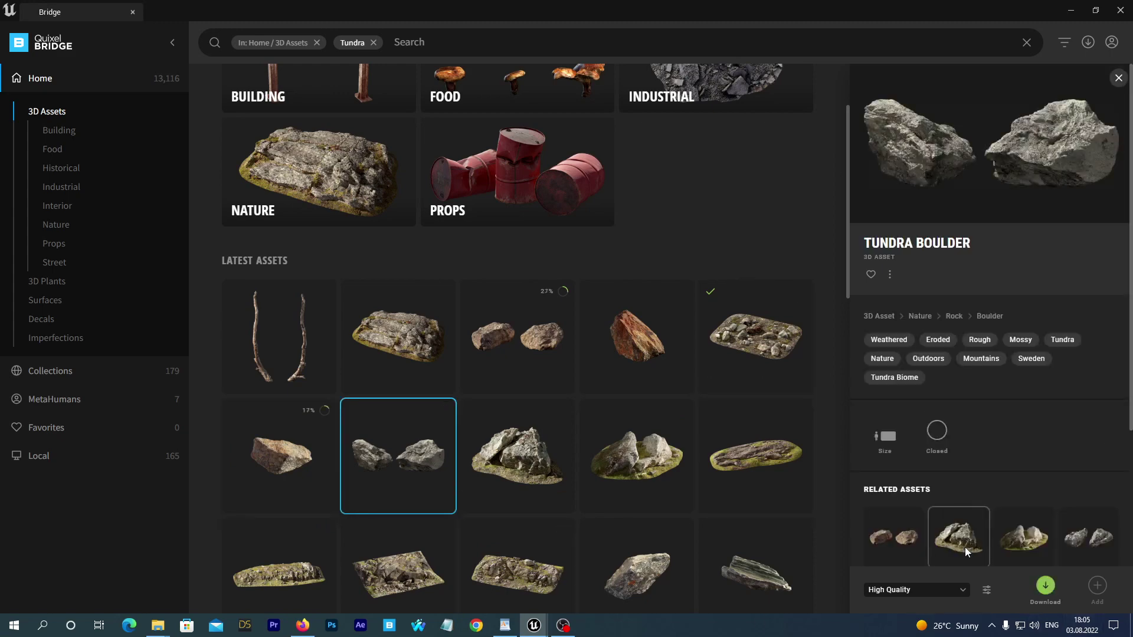
pyautogui.click(922, 590)
# Set the second boulder to Nanite, search Nordic Beach, and download Nordic Beach Rock at Nanite
pyautogui.click(894, 566)
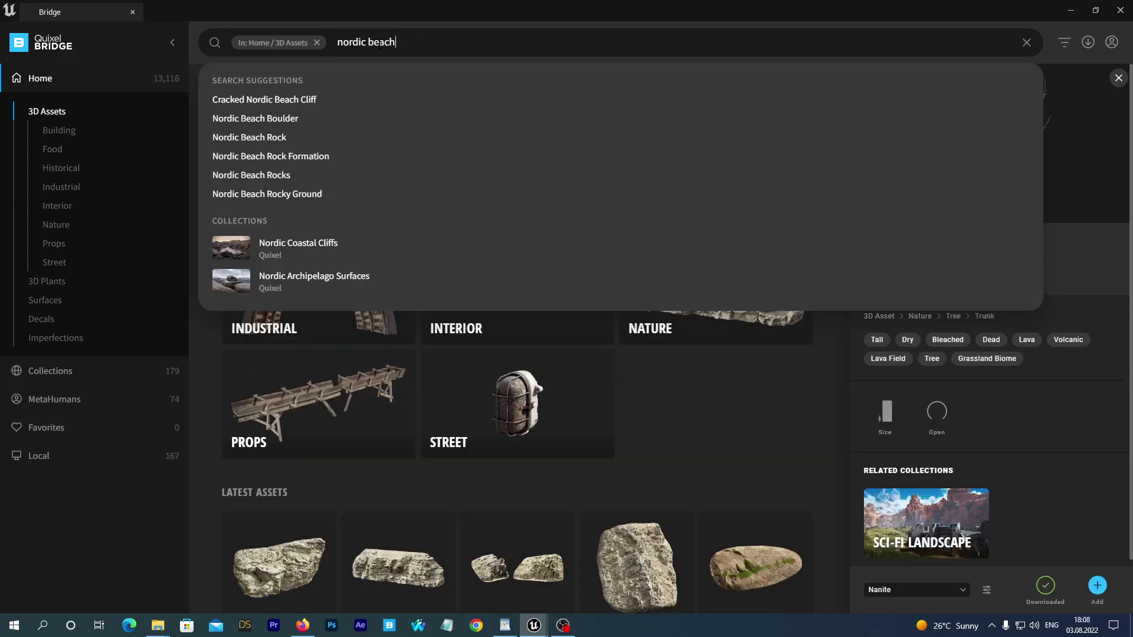
pyautogui.press('Return')
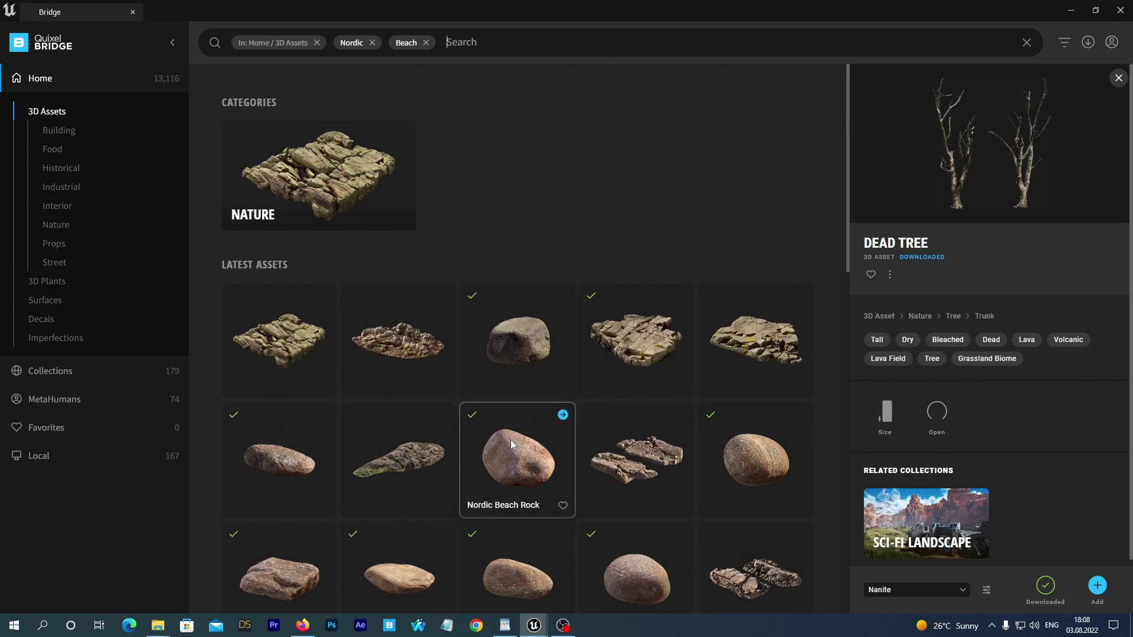
pyautogui.scroll(-3, 647, 189)
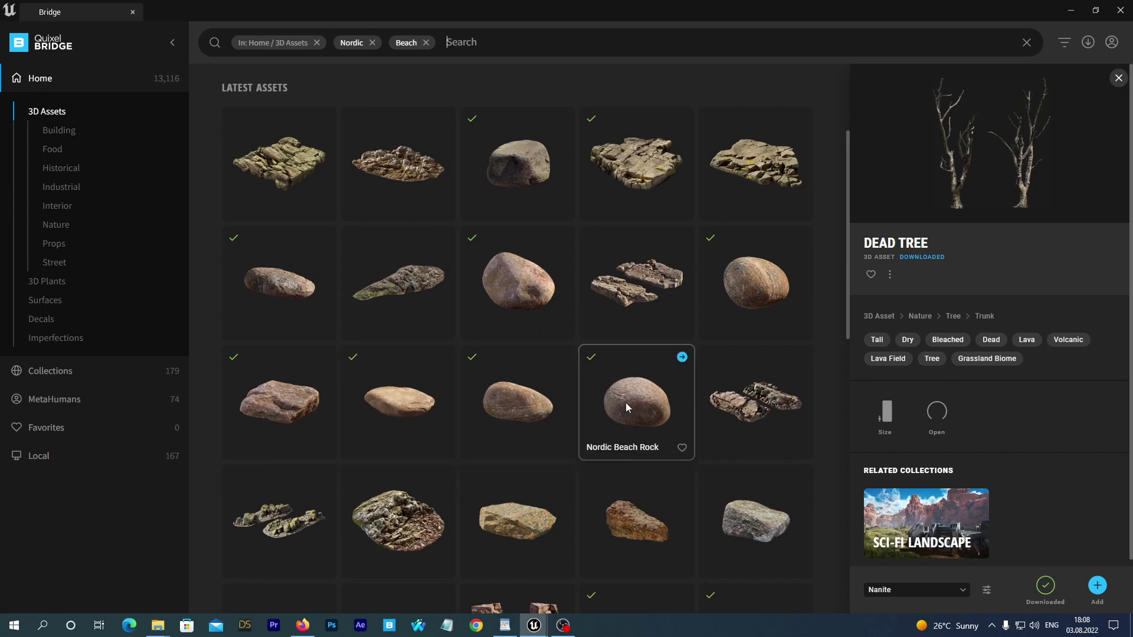
pyautogui.scroll(-3, 517, 401)
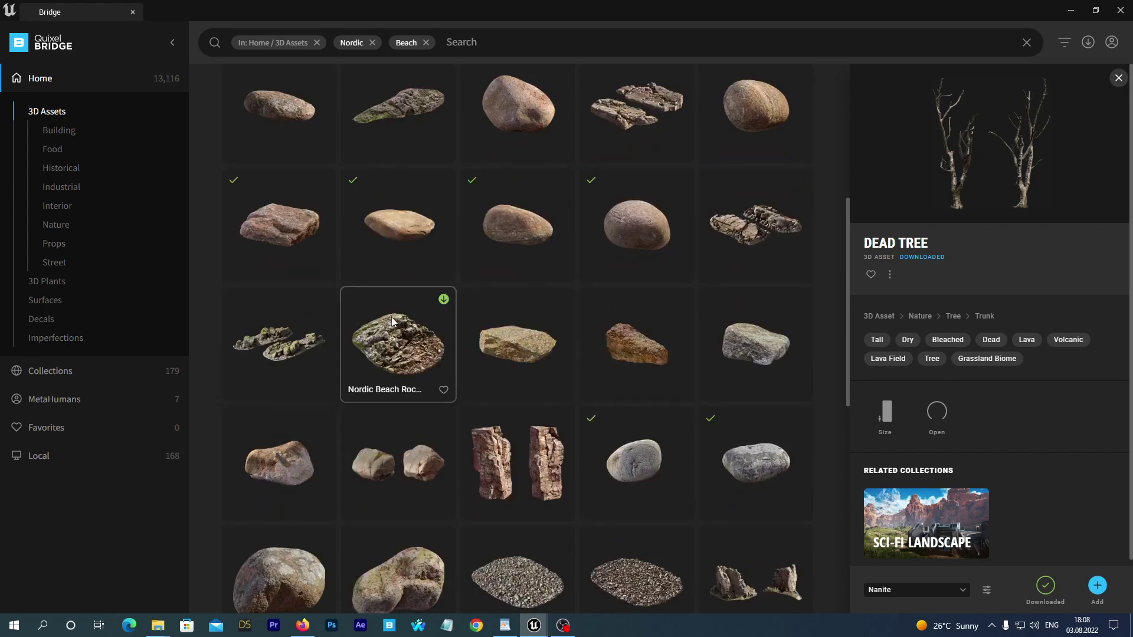
pyautogui.click(392, 338)
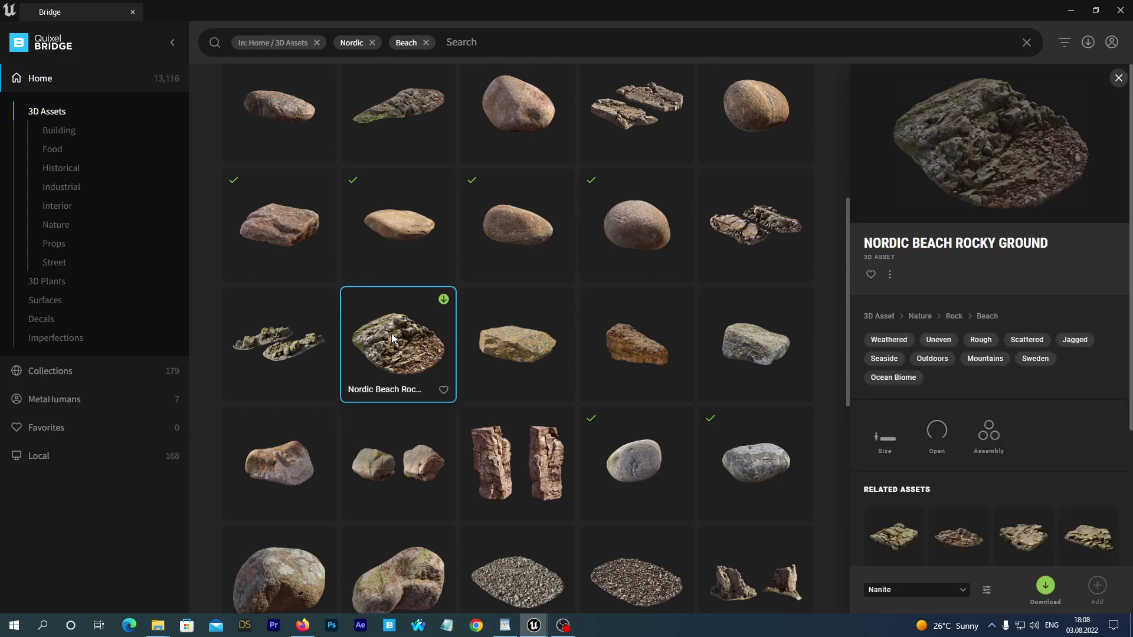
pyautogui.scroll(-4, 269, 351)
pyautogui.click(267, 358)
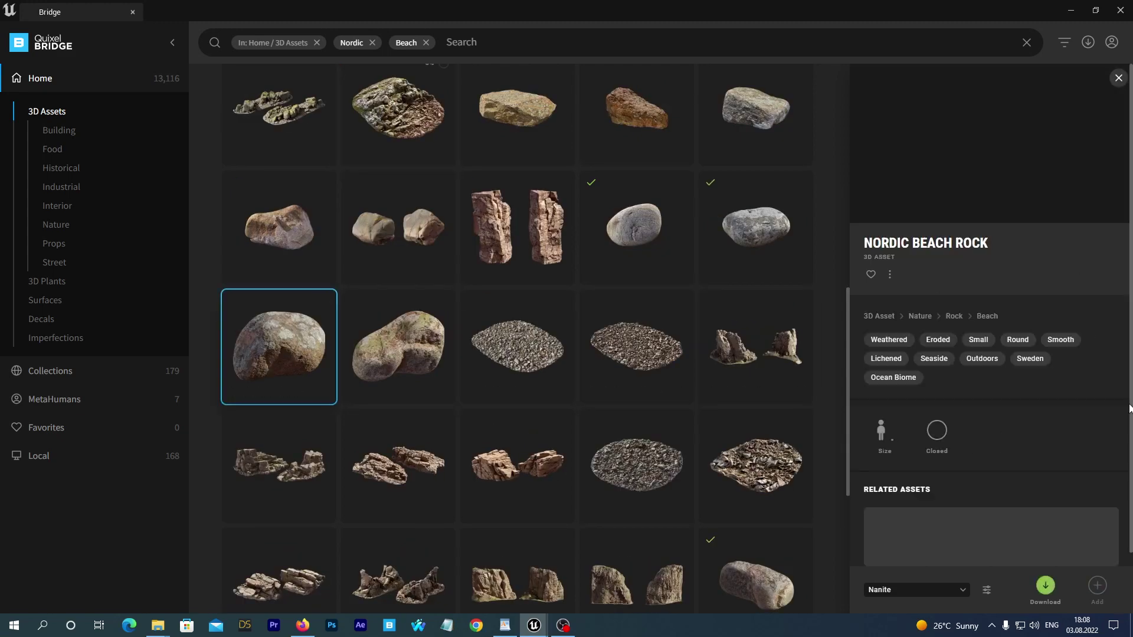
pyautogui.click(1045, 585)
# Download two Nordic Beach Rocky Ground assets at Nanite quality
pyautogui.click(633, 457)
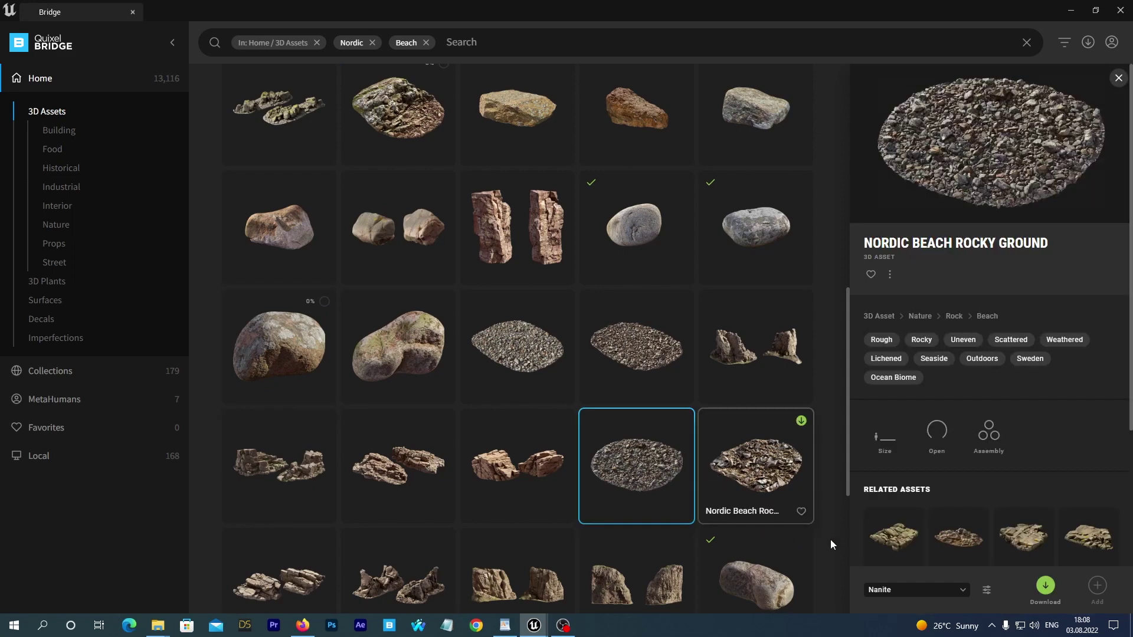
pyautogui.click(1045, 585)
pyautogui.click(748, 478)
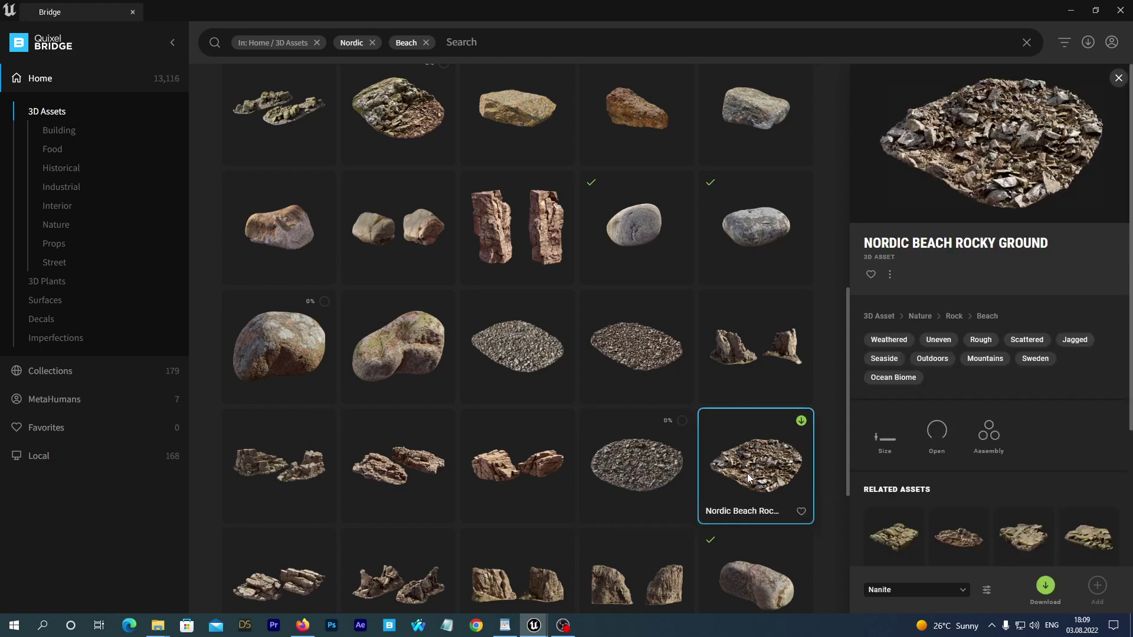
pyautogui.click(1049, 585)
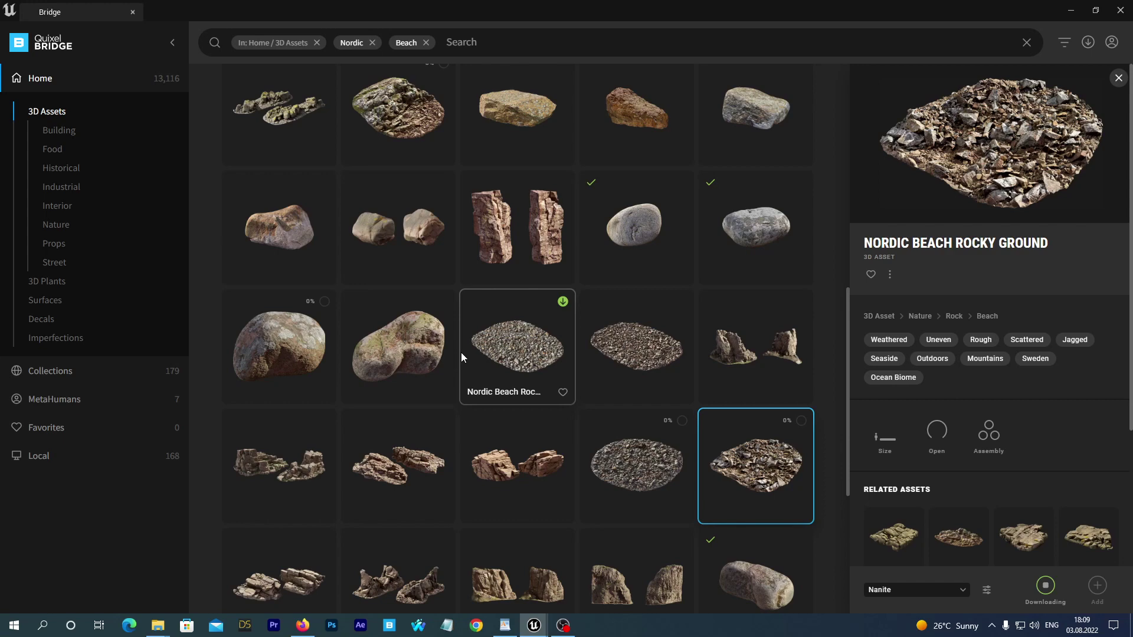
# Clear the Beach and Nordic filters, search 'brick', and download Brick Debris at High Quality
pyautogui.click(425, 43)
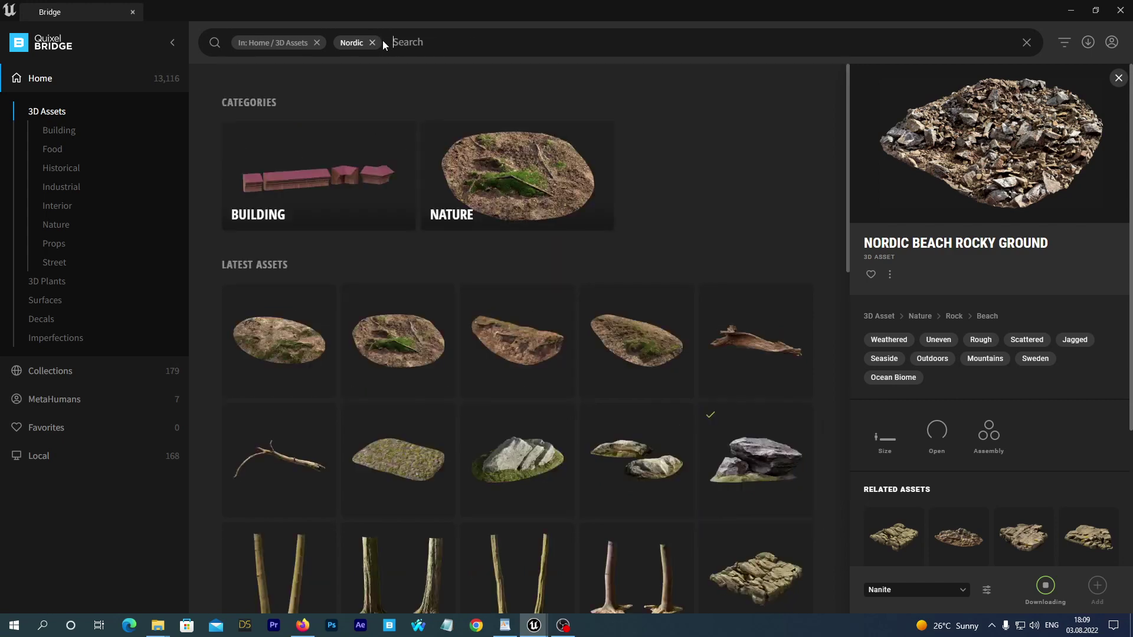
pyautogui.click(372, 43)
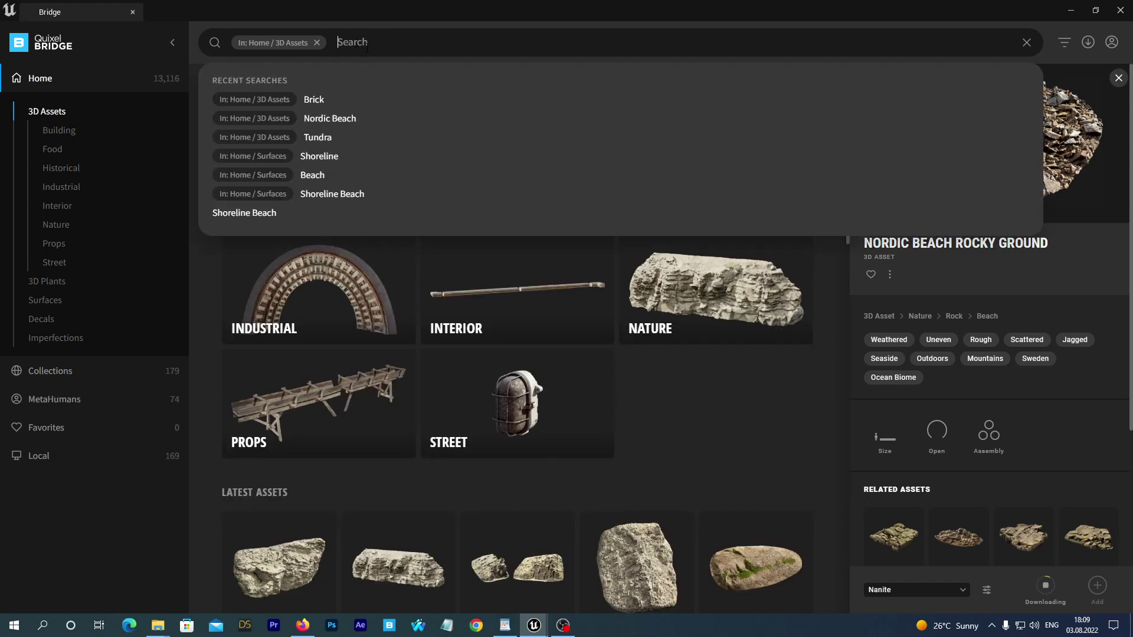
pyautogui.write('brick')
pyautogui.press('Return')
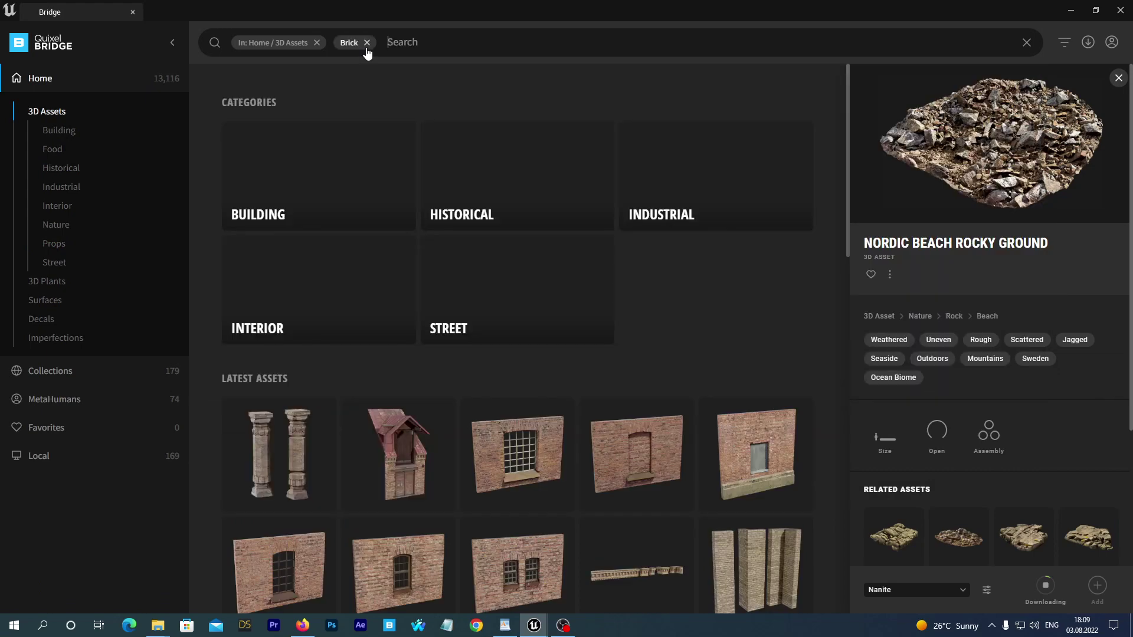
pyautogui.scroll(-10, 487, 518)
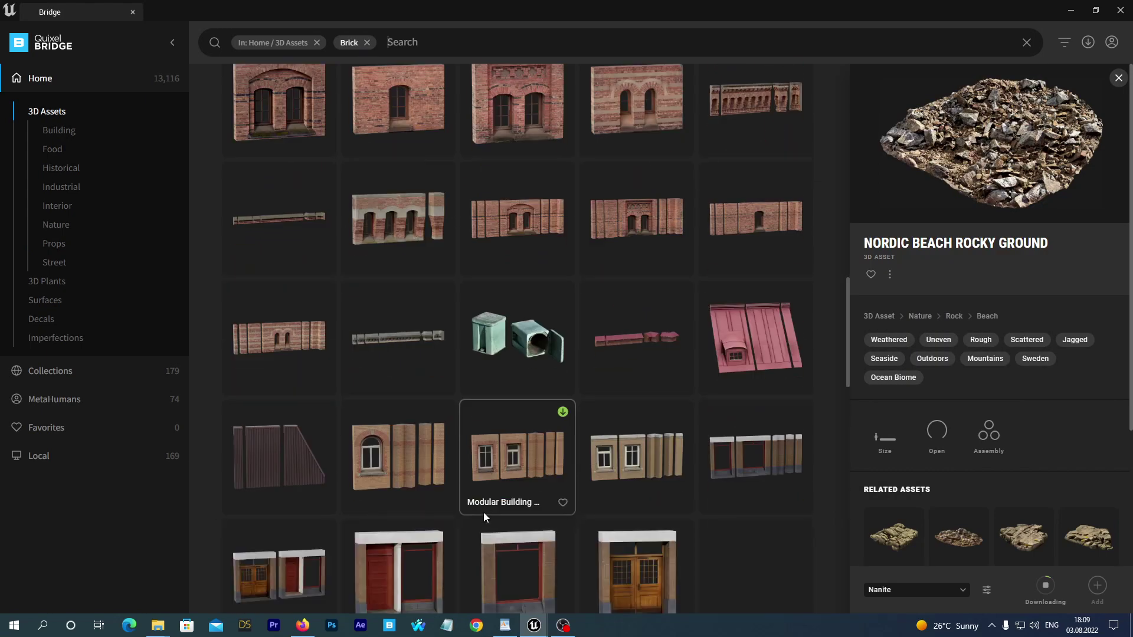
pyautogui.scroll(-5, 483, 512)
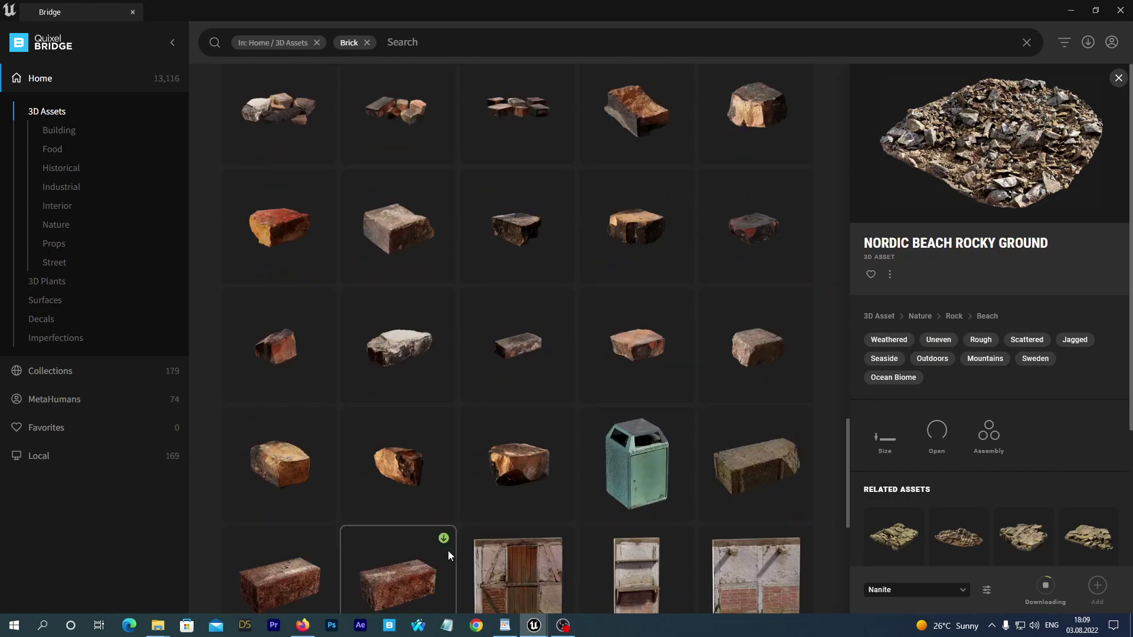
pyautogui.scroll(2, 502, 490)
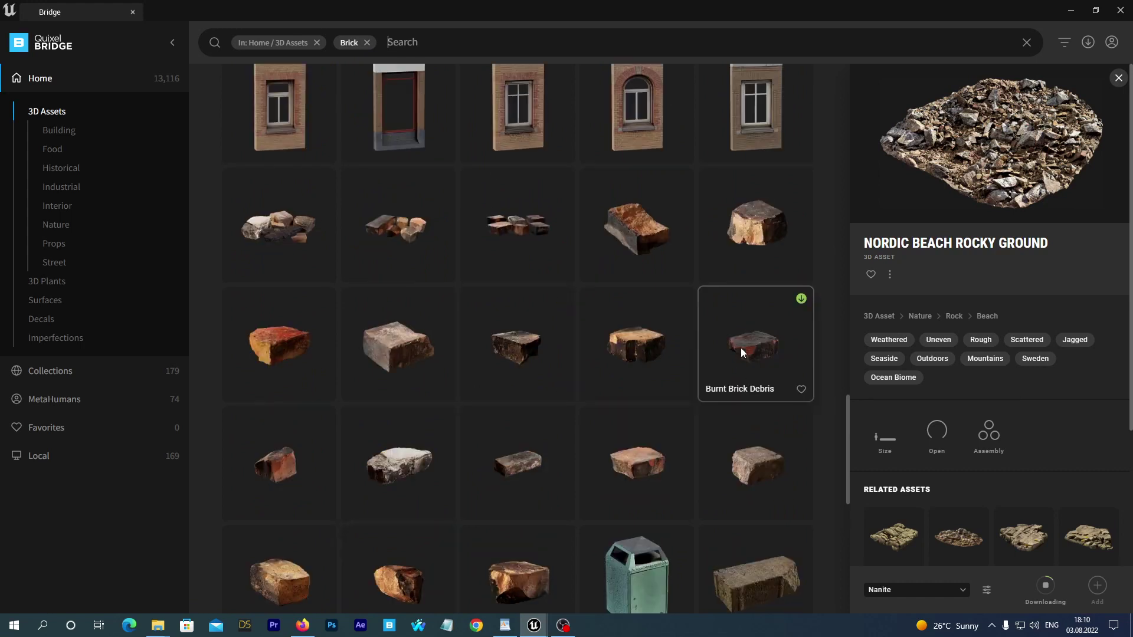
pyautogui.click(746, 462)
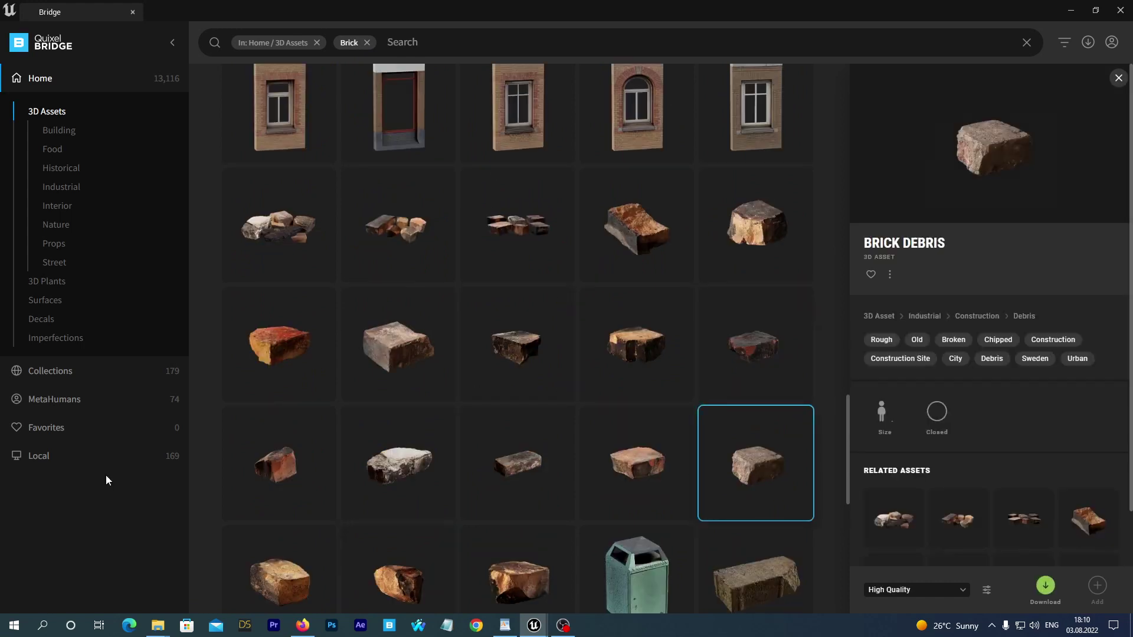
pyautogui.click(965, 590)
pyautogui.click(943, 567)
# Download Burnt Brick Debris at High Quality and clear the Brick filter
pyautogui.scroll(-5, 640, 451)
pyautogui.scroll(4, 642, 452)
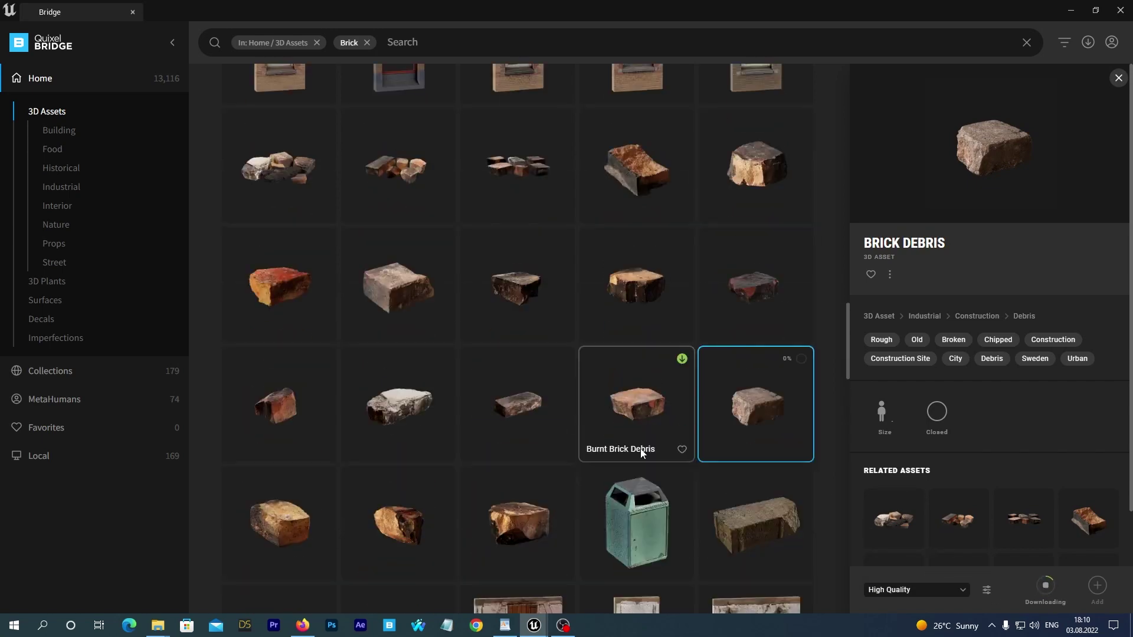
pyautogui.click(394, 423)
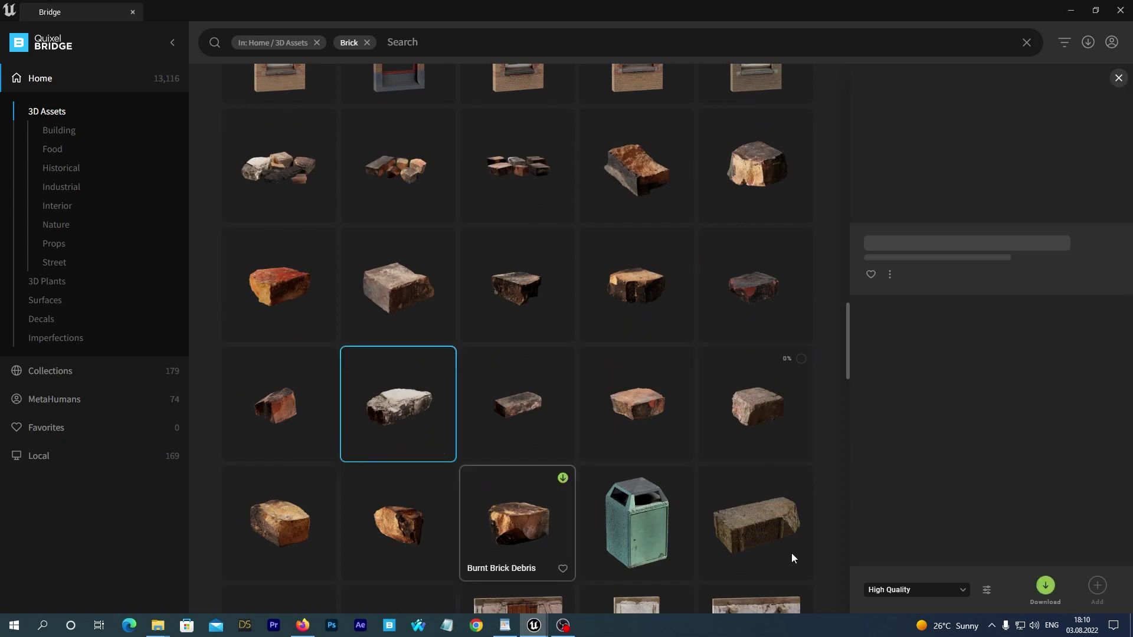
pyautogui.click(961, 590)
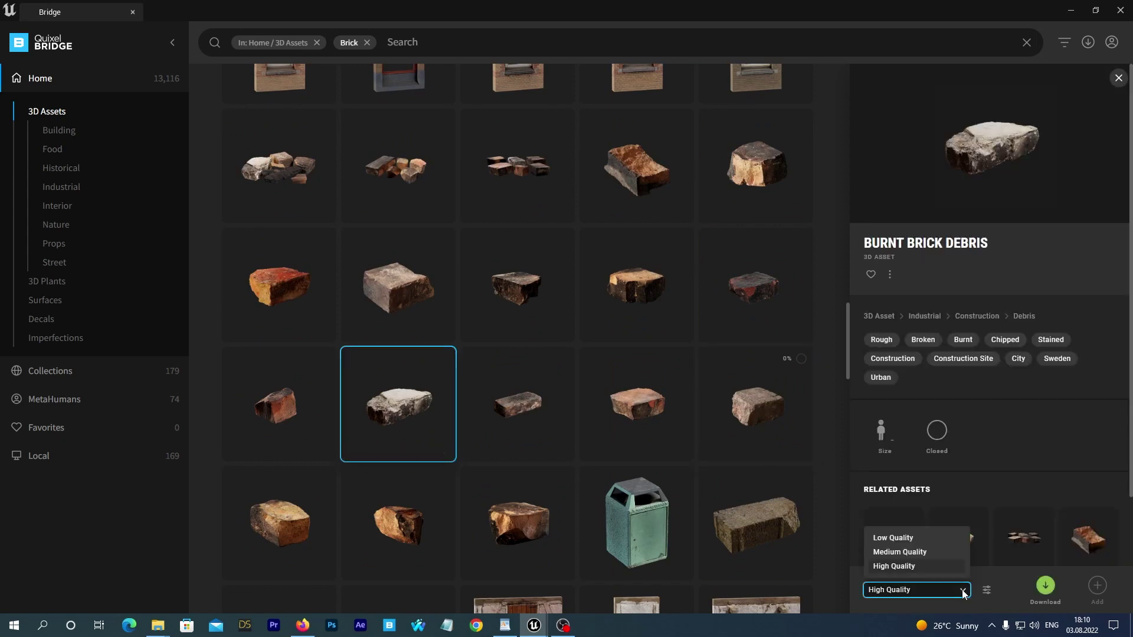
pyautogui.click(963, 590)
pyautogui.click(1045, 593)
pyautogui.click(367, 43)
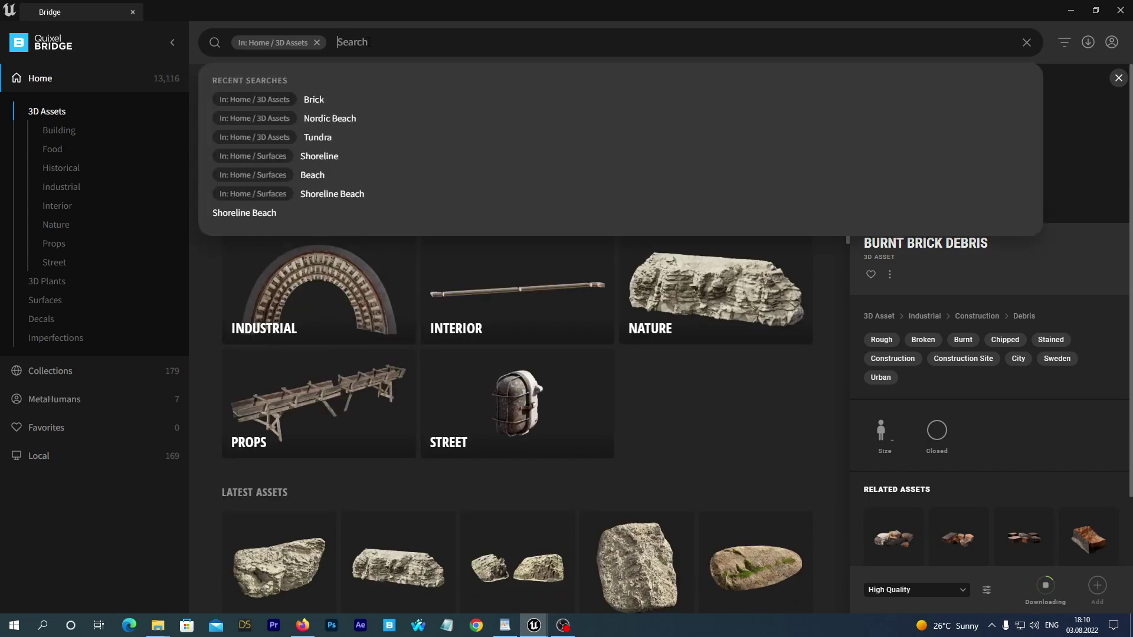
# Search 'pitted stone', switch Pitted Stone to its Nanite version, and clear the Pitted and Stone filters
pyautogui.write('pitted')
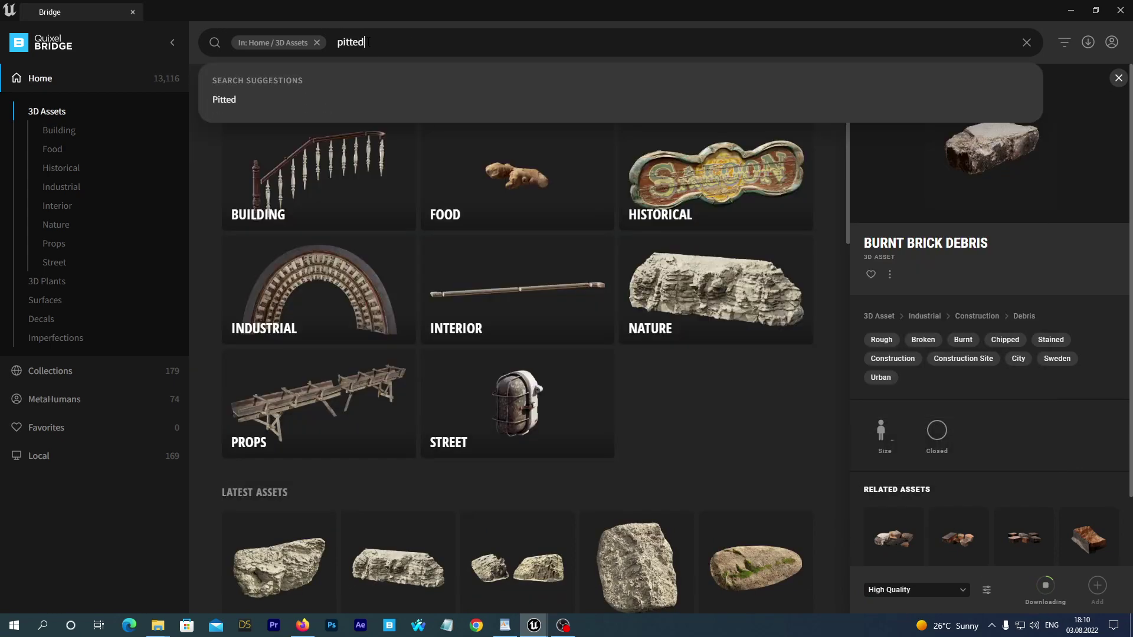
pyautogui.write(' stone')
pyautogui.press('Return')
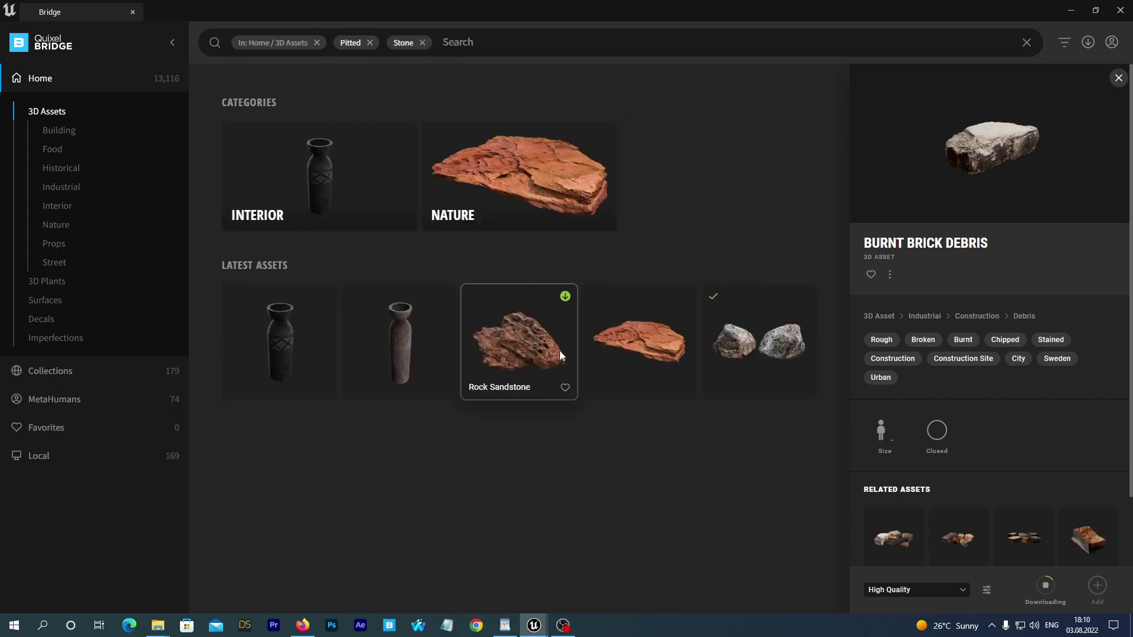
pyautogui.click(749, 349)
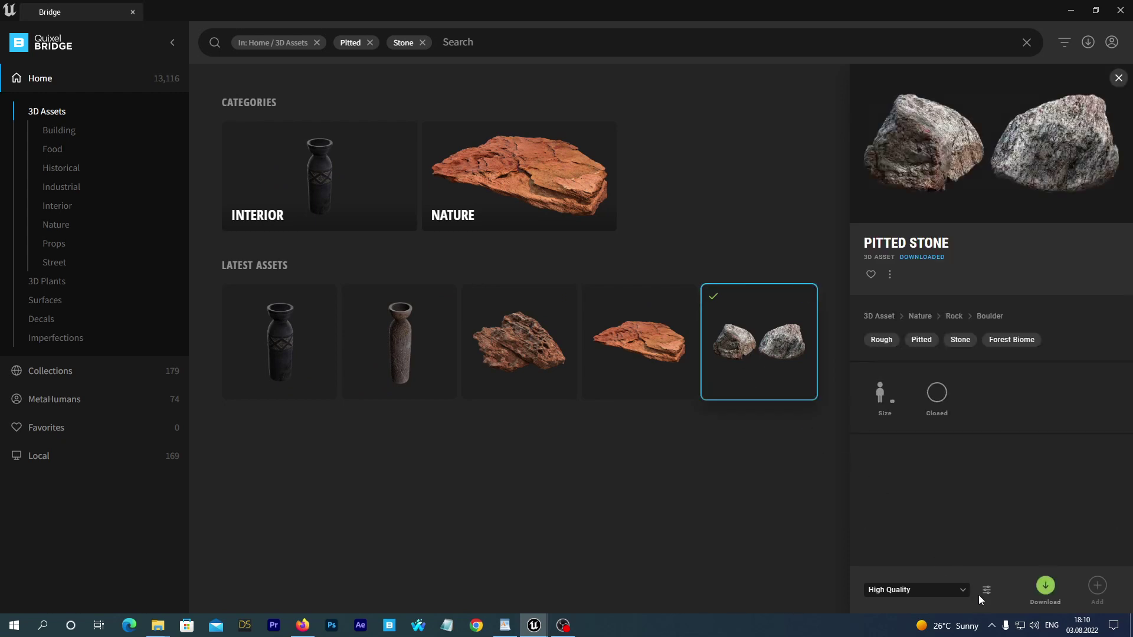
pyautogui.click(945, 590)
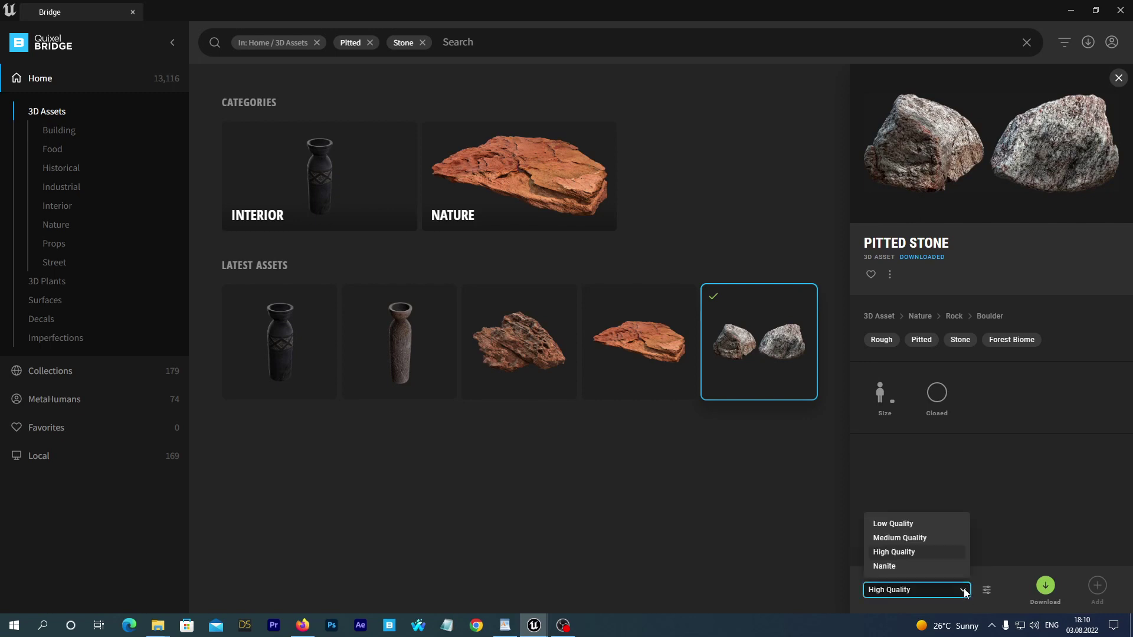
pyautogui.click(893, 565)
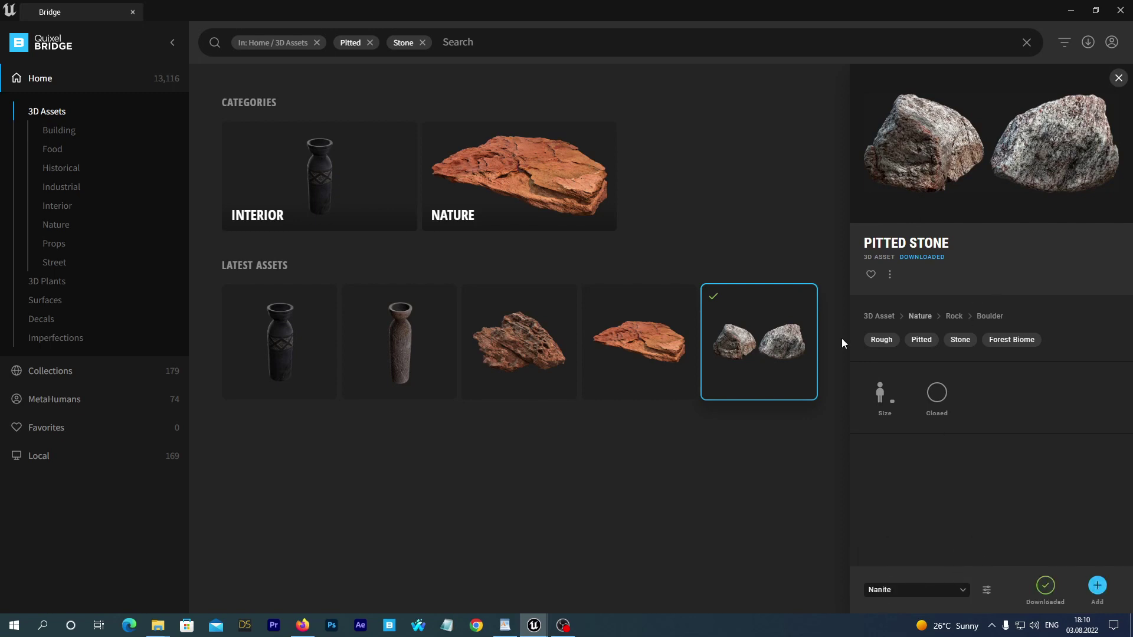
pyautogui.click(423, 42)
pyautogui.click(369, 43)
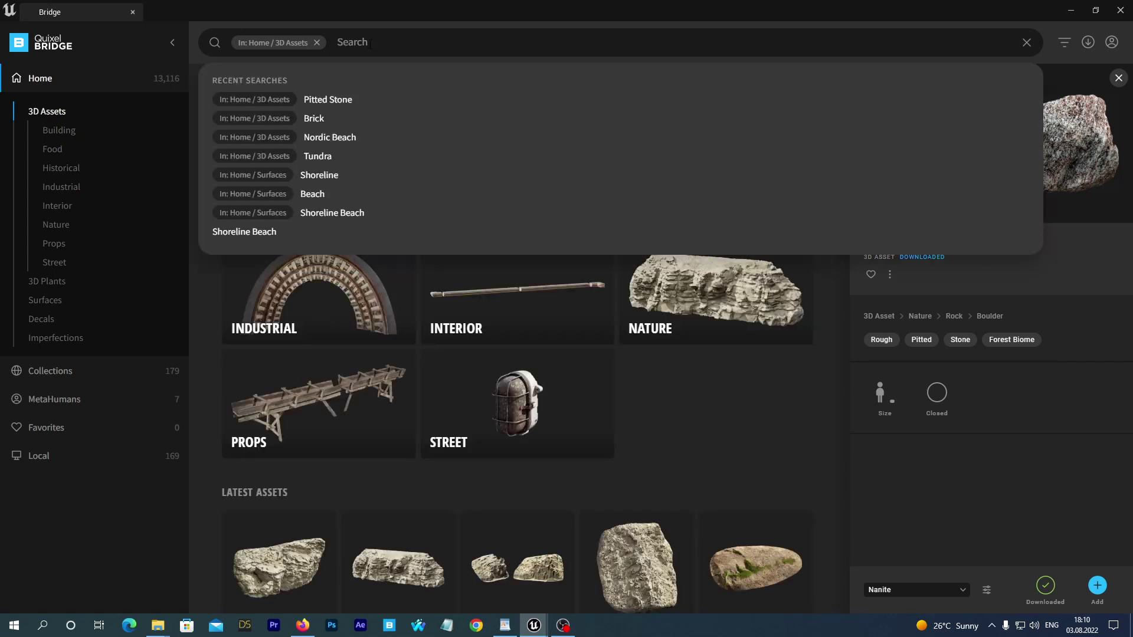
# Search 'thai beach rock' and start downloading the Thai Beach Rock asset
pyautogui.write('thai beach rock')
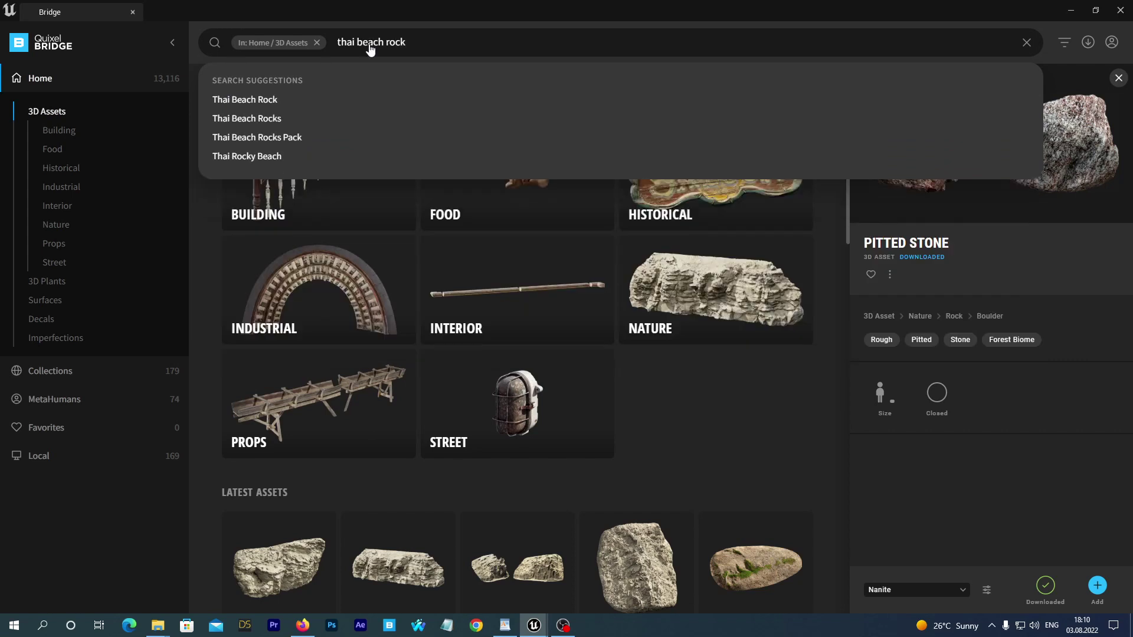
pyautogui.press('Return')
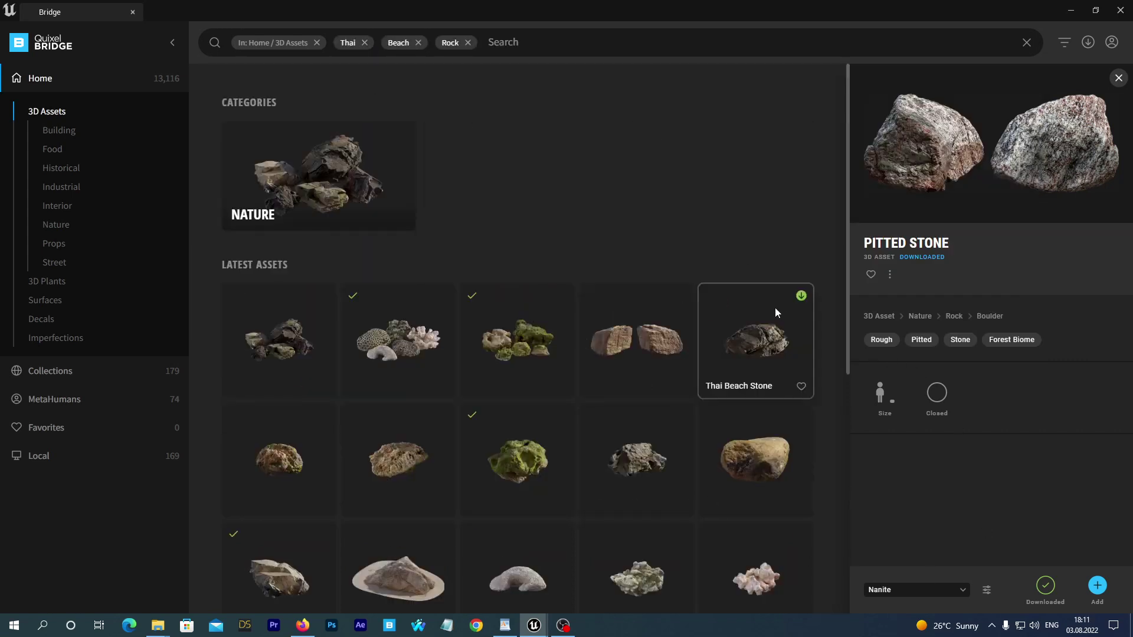
pyautogui.scroll(-4, 757, 184)
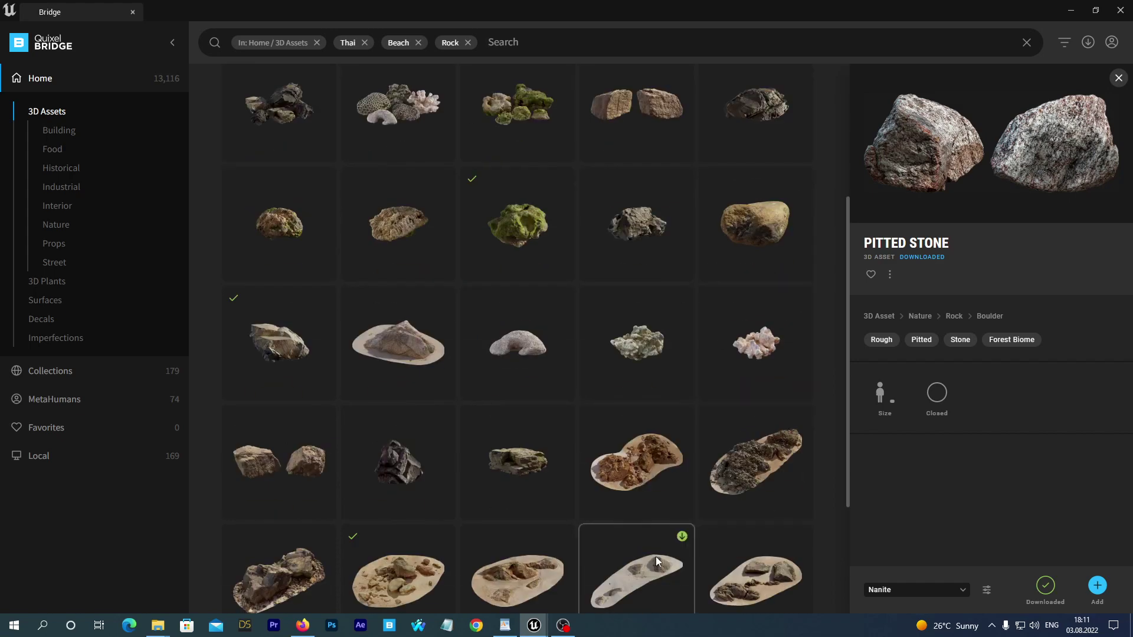
pyautogui.click(278, 349)
pyautogui.click(279, 463)
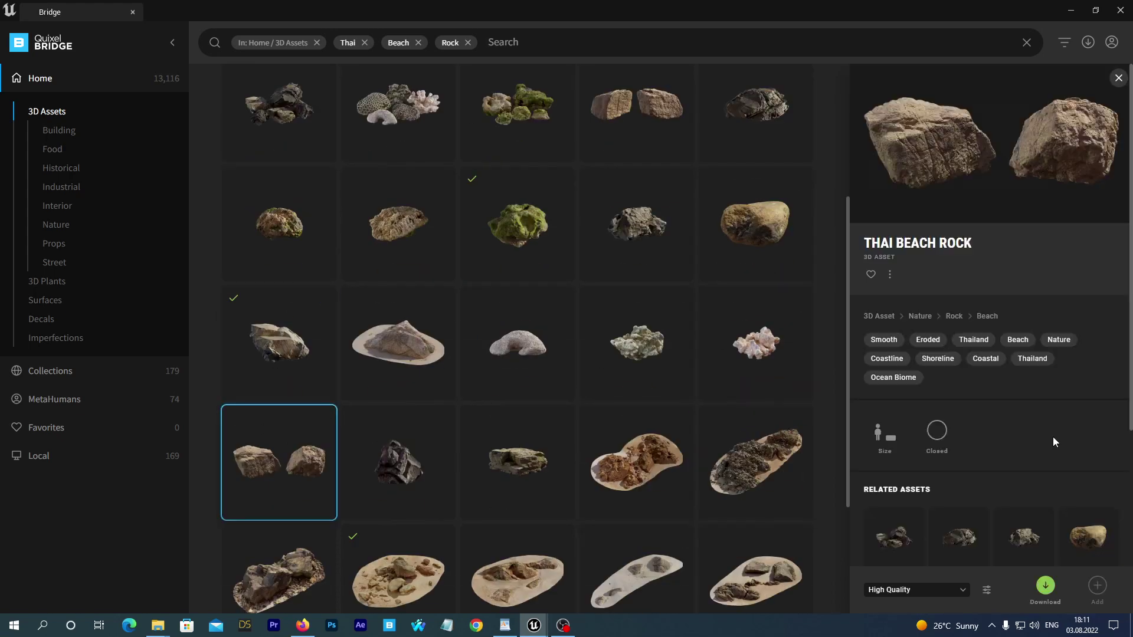
pyautogui.click(924, 590)
pyautogui.click(885, 567)
pyautogui.click(1046, 586)
# Download Thai Beach Stone at High Quality and remove two of the search terms
pyautogui.click(397, 464)
pyautogui.click(910, 589)
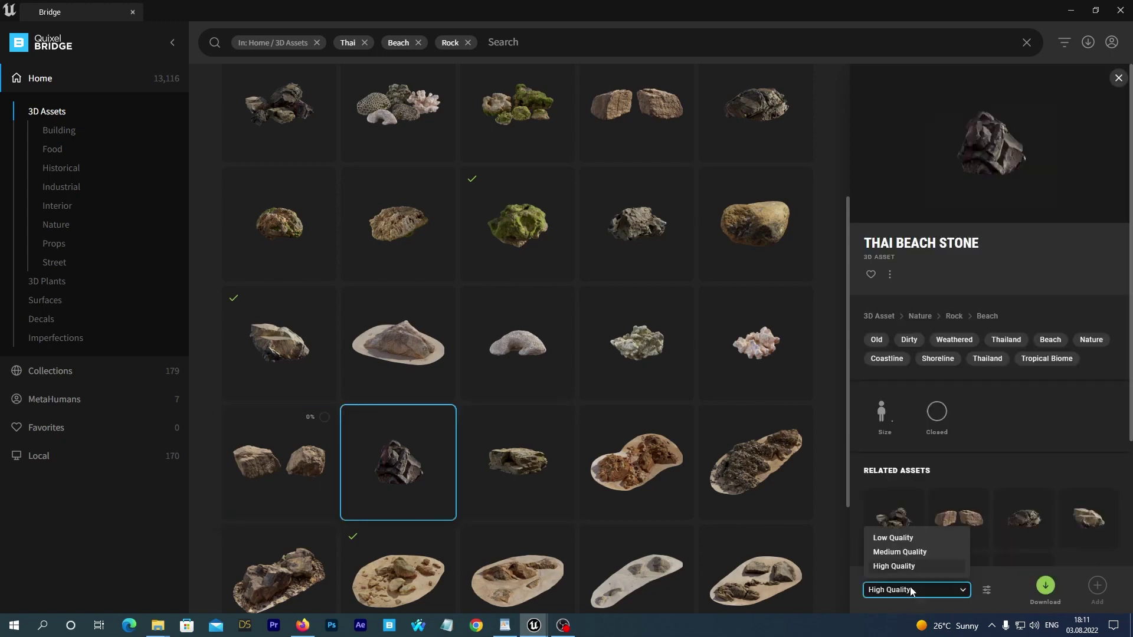
pyautogui.click(1045, 586)
pyautogui.scroll(-2, 692, 382)
pyautogui.scroll(2, 692, 381)
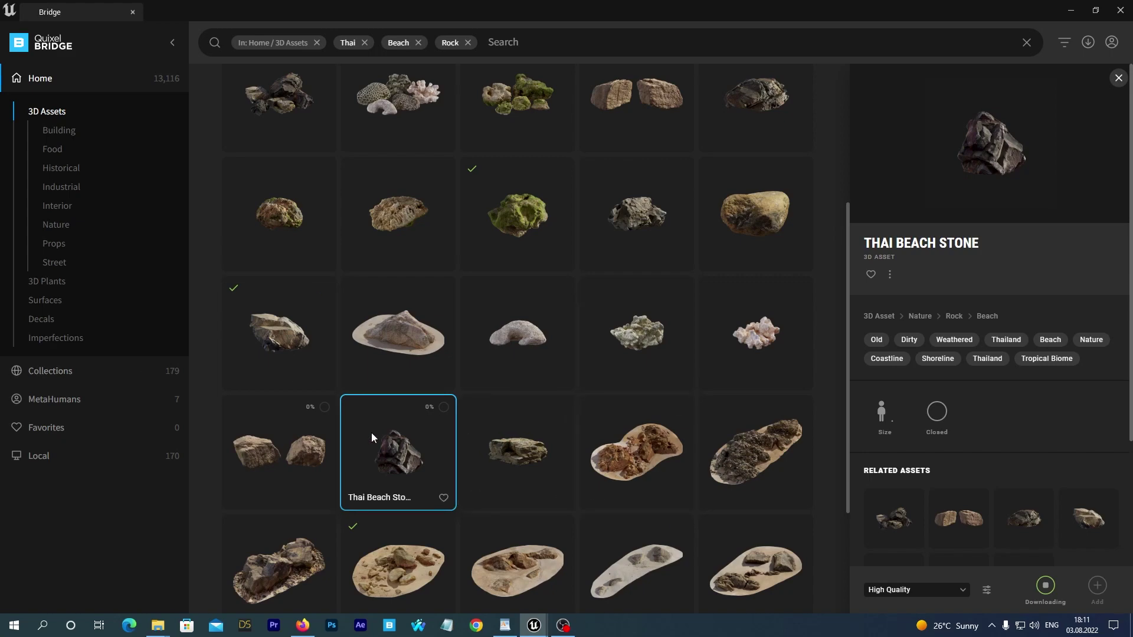
pyautogui.click(467, 42)
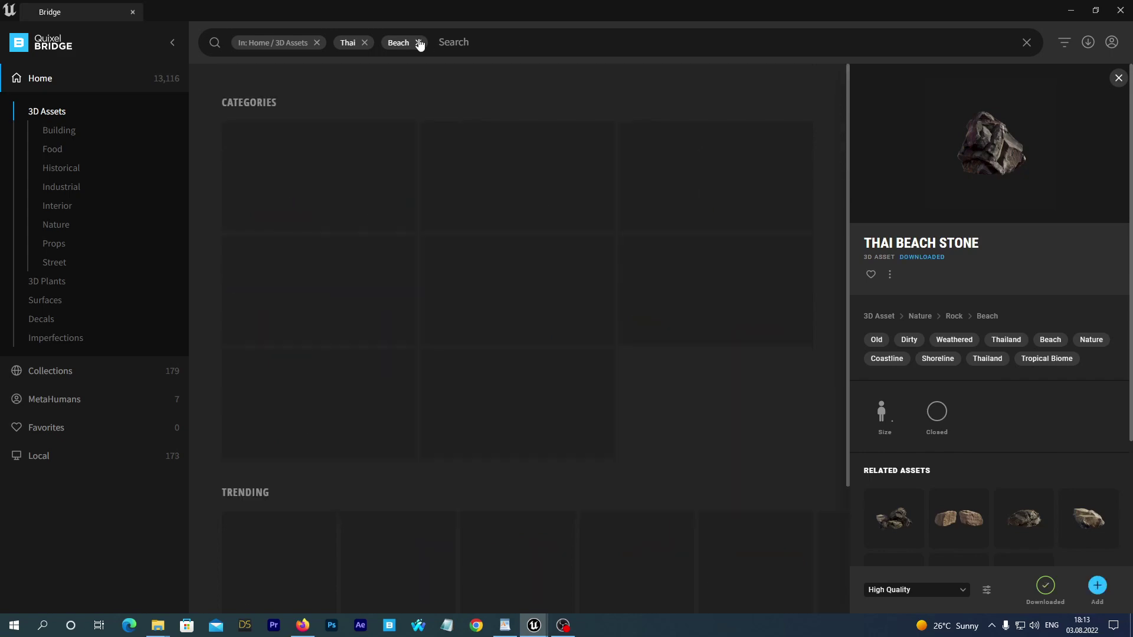
pyautogui.click(418, 42)
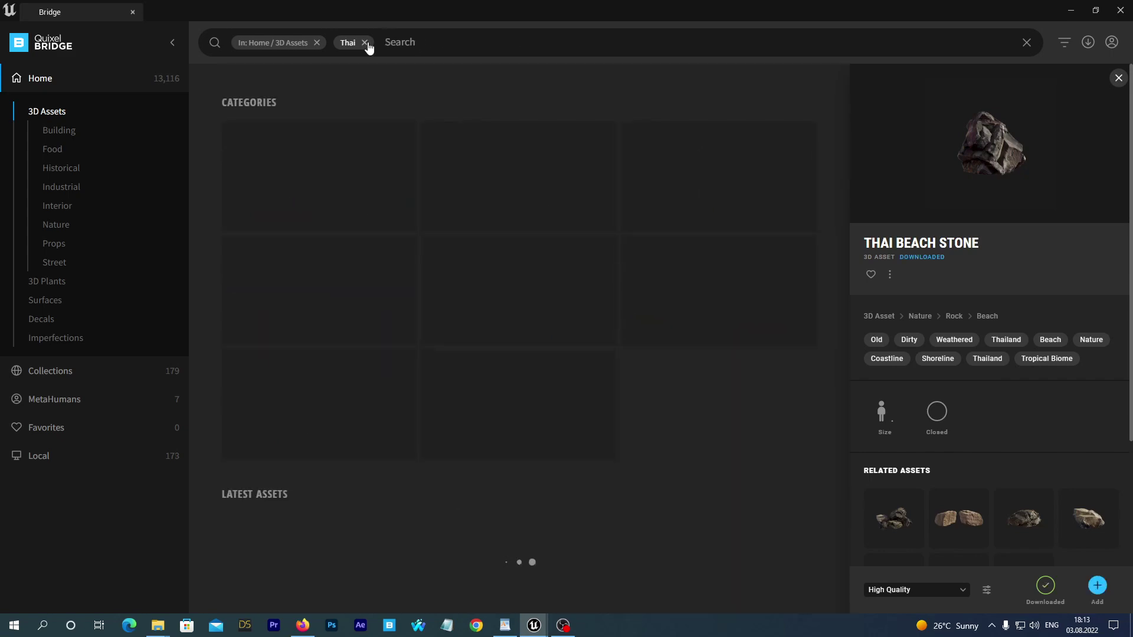
# Clear the last filter, search 'dead tree', and download the Dead Tree at Nanite quality
pyautogui.click(364, 42)
pyautogui.click(338, 42)
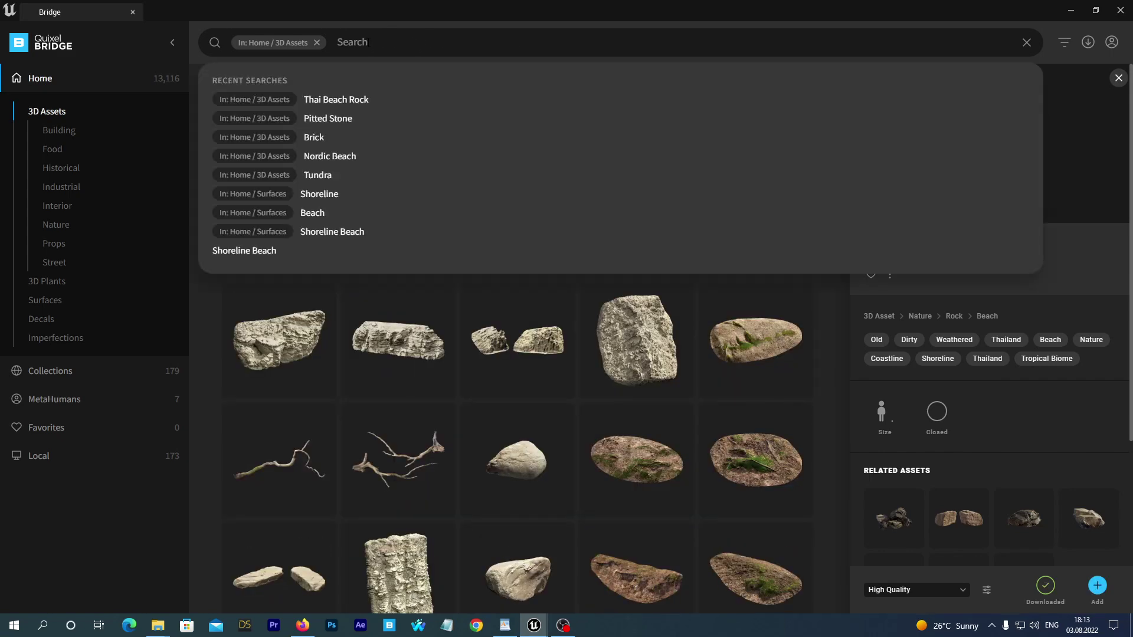
pyautogui.write('de')
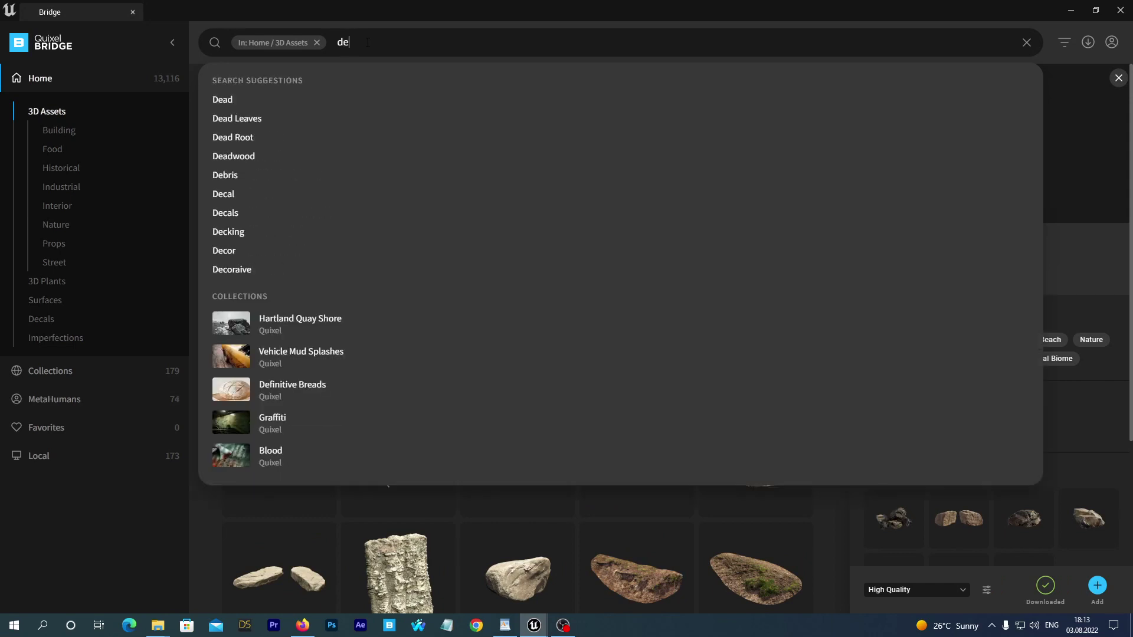
pyautogui.write('ad tree')
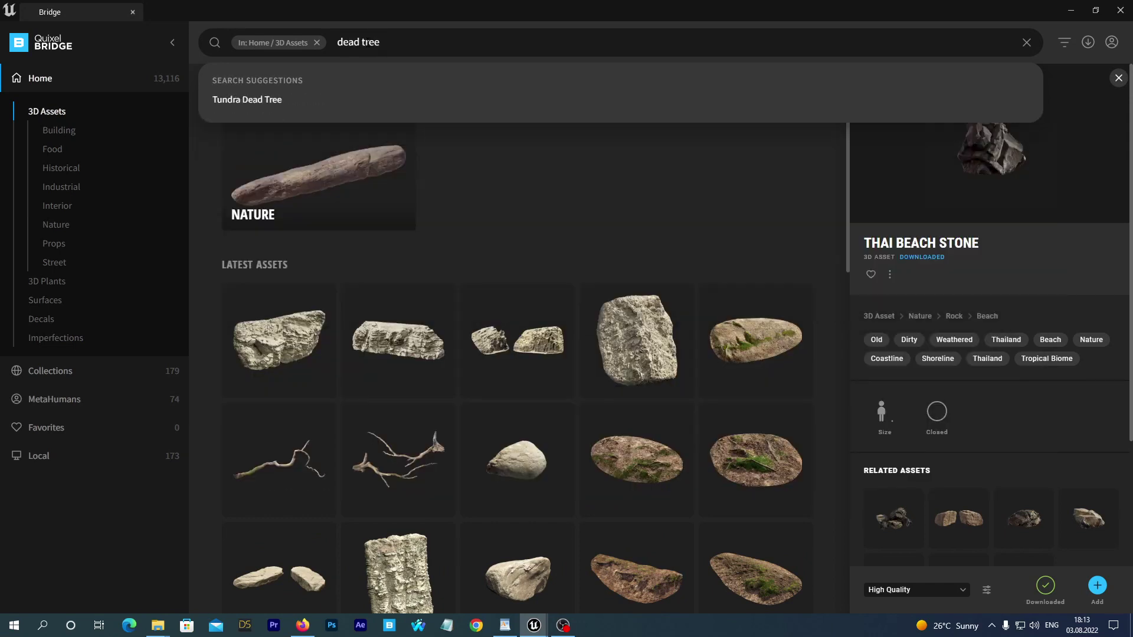
pyautogui.press('Return')
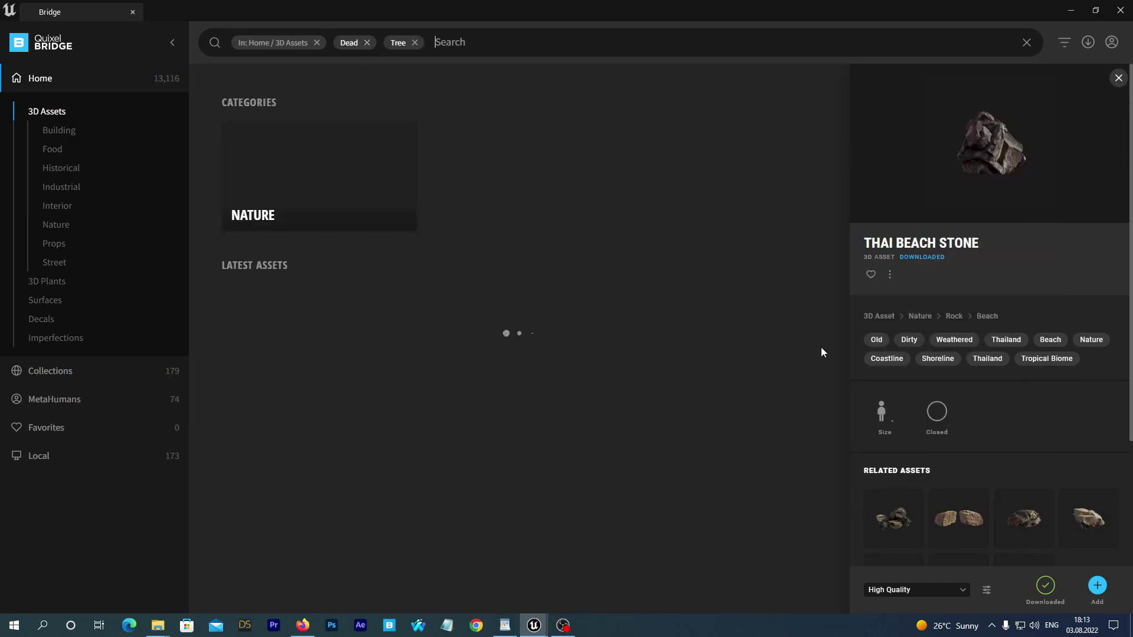
pyautogui.scroll(-6, 643, 235)
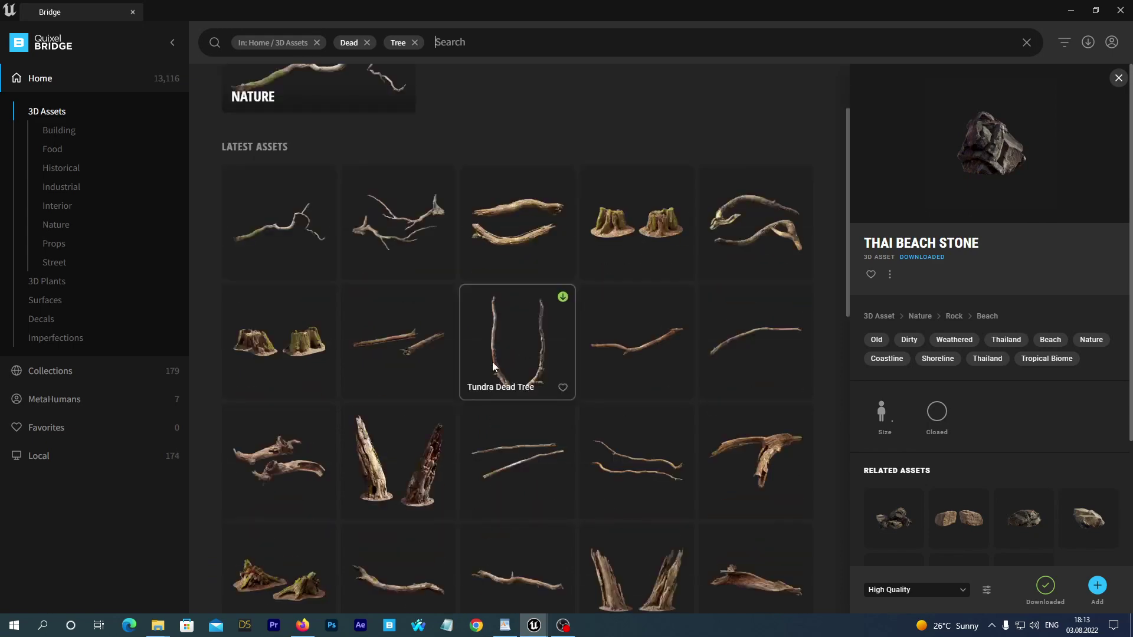
pyautogui.scroll(-3, 559, 353)
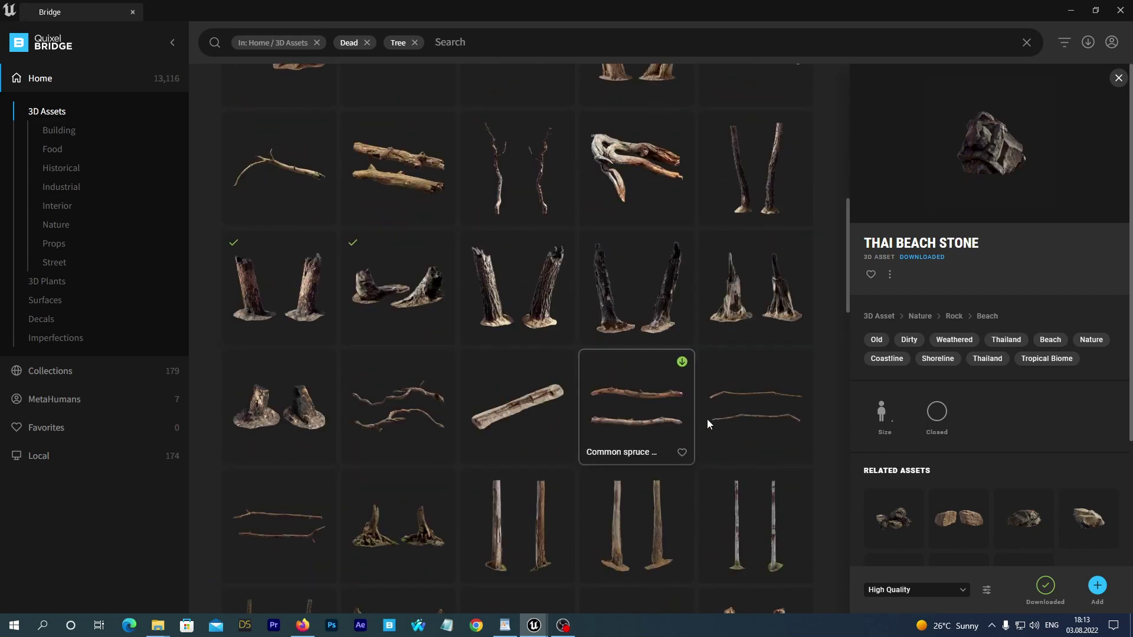
pyautogui.scroll(-4, 696, 413)
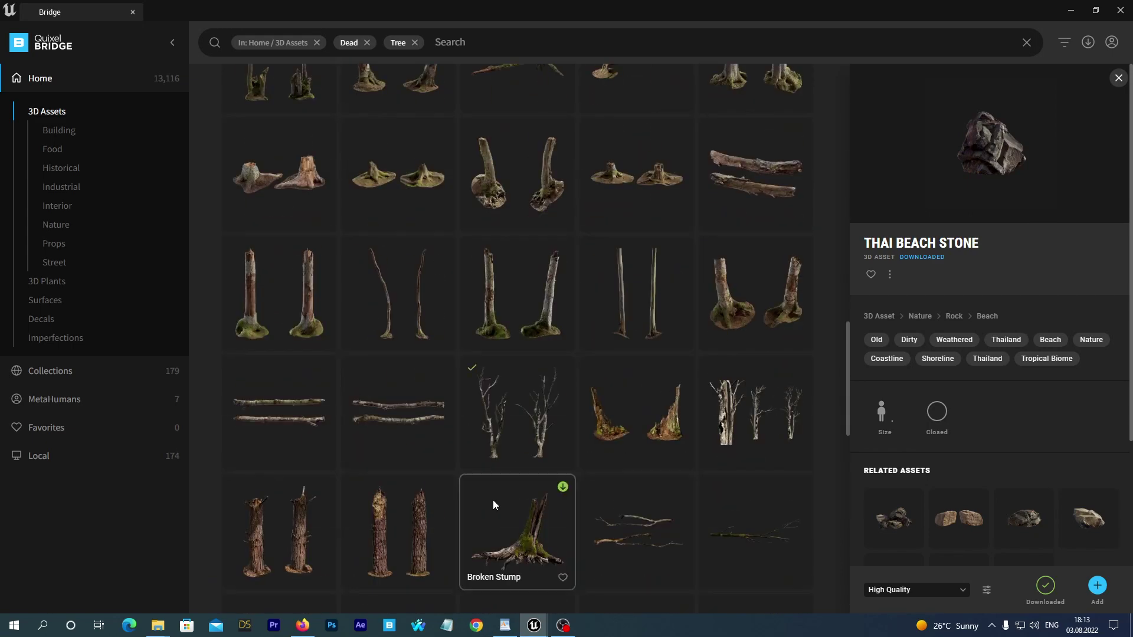
pyautogui.click(511, 417)
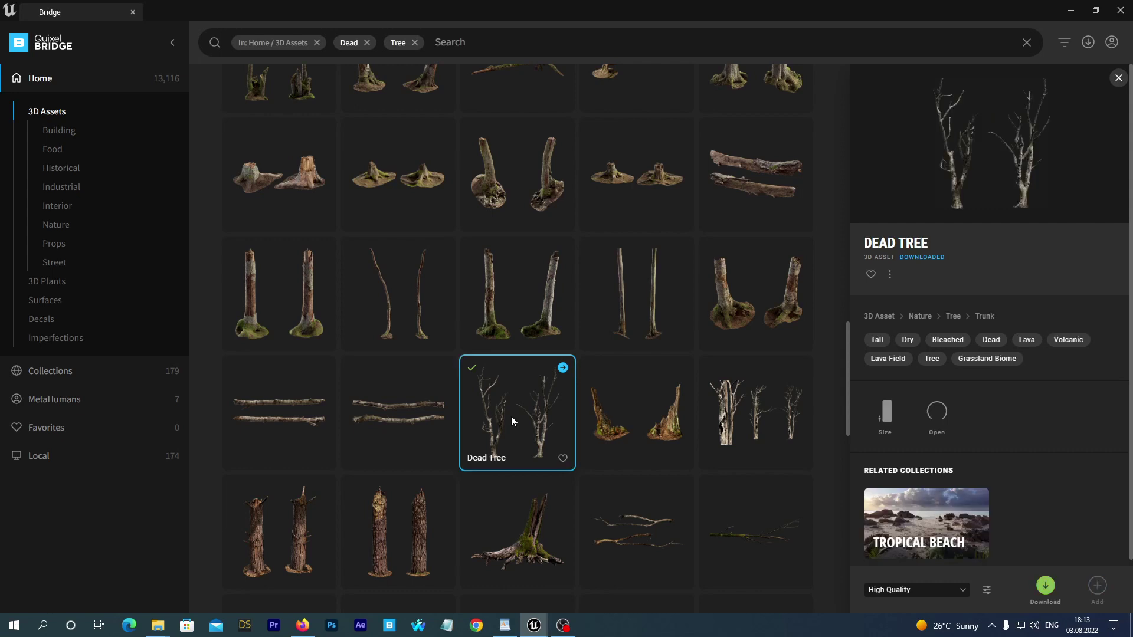
pyautogui.click(960, 592)
pyautogui.click(912, 569)
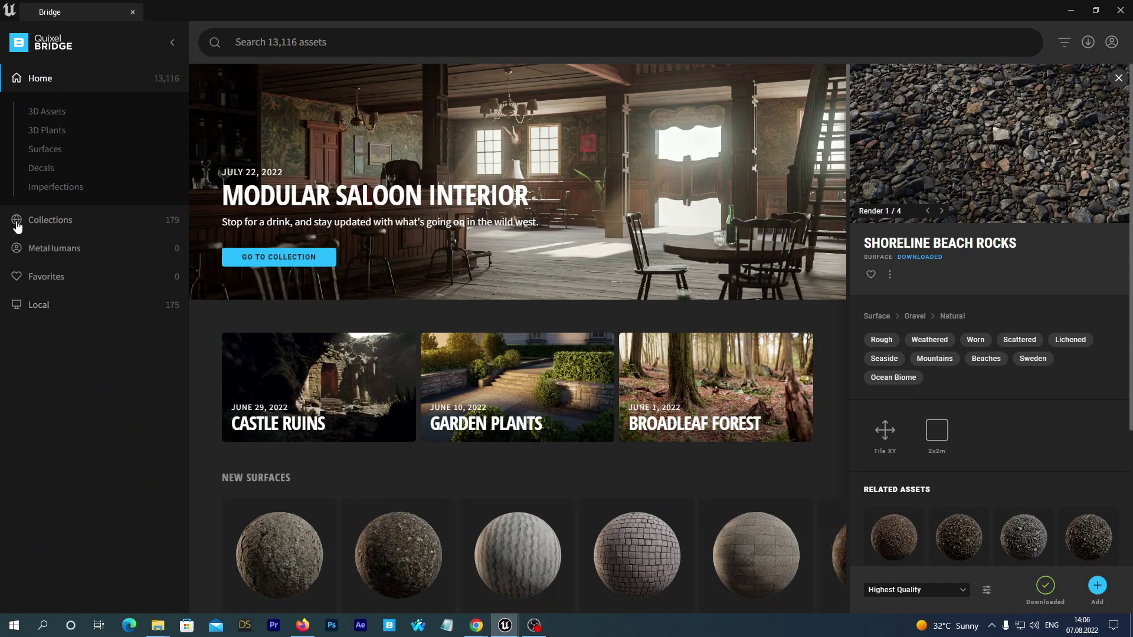
# Add Shoreline Beach Rocks from Local Megascans Surfaces to the project and close the Content Browser popup
pyautogui.click(39, 305)
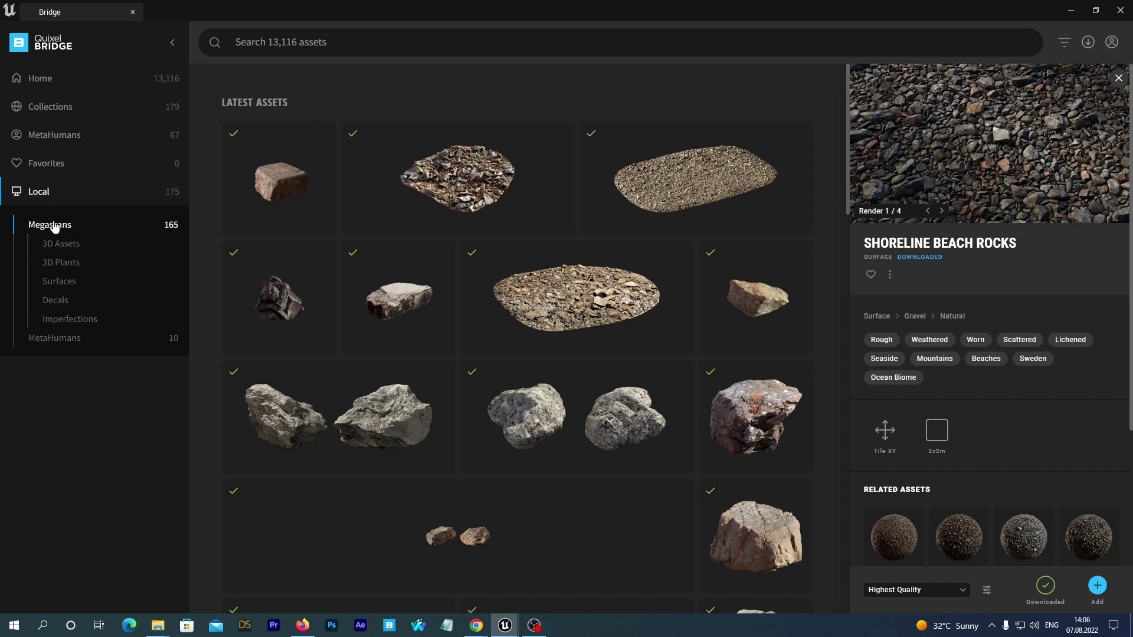
pyautogui.click(72, 283)
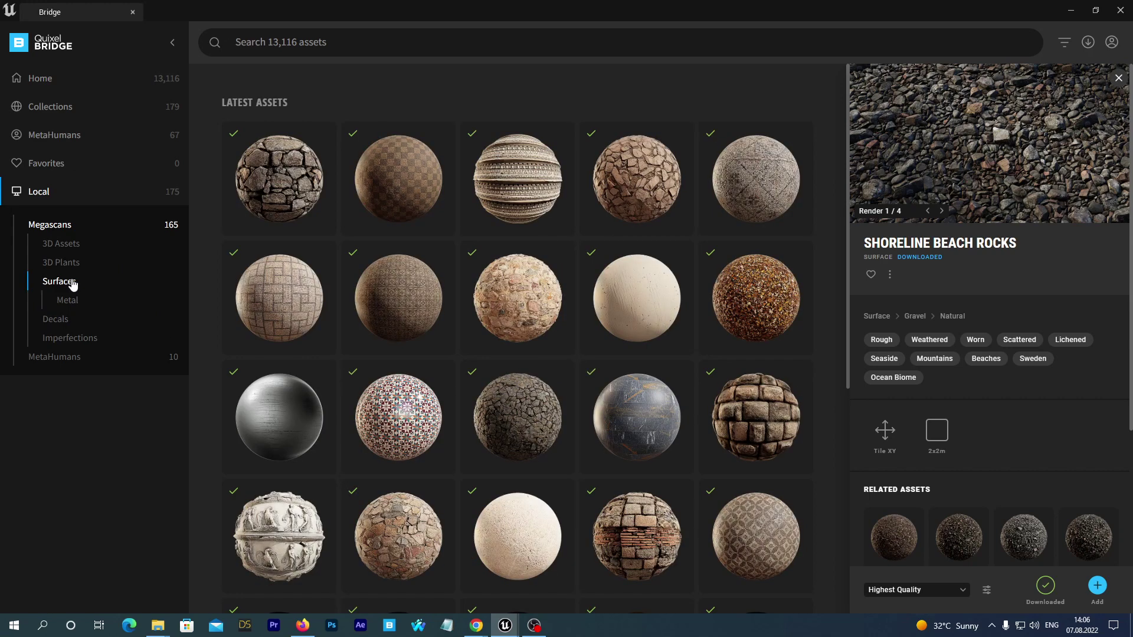
pyautogui.scroll(-5, 637, 428)
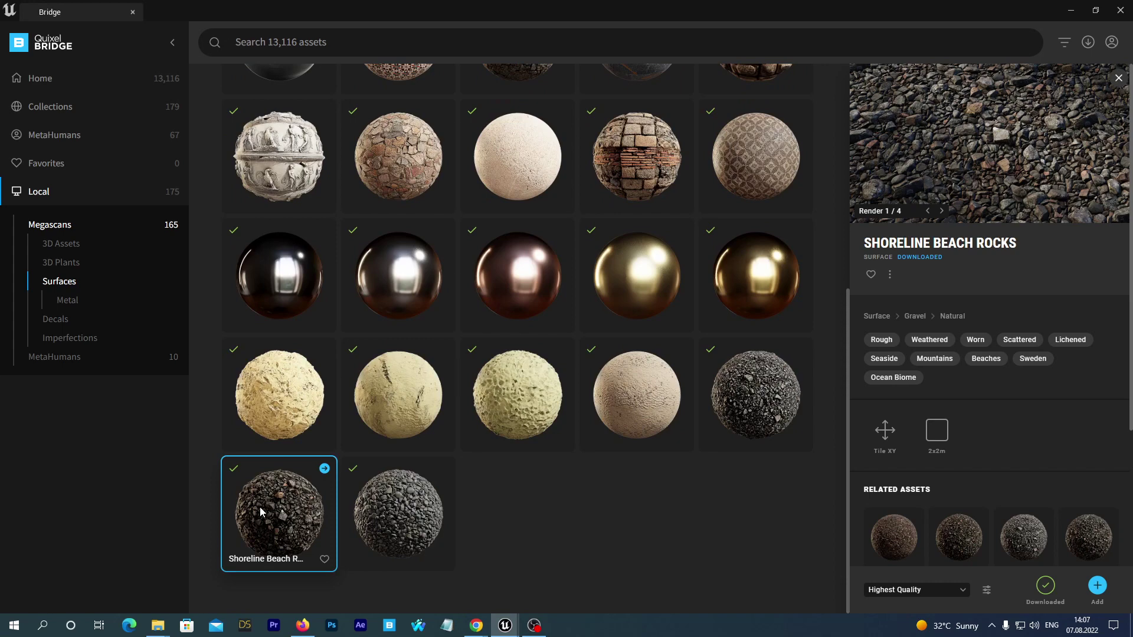
pyautogui.click(1098, 587)
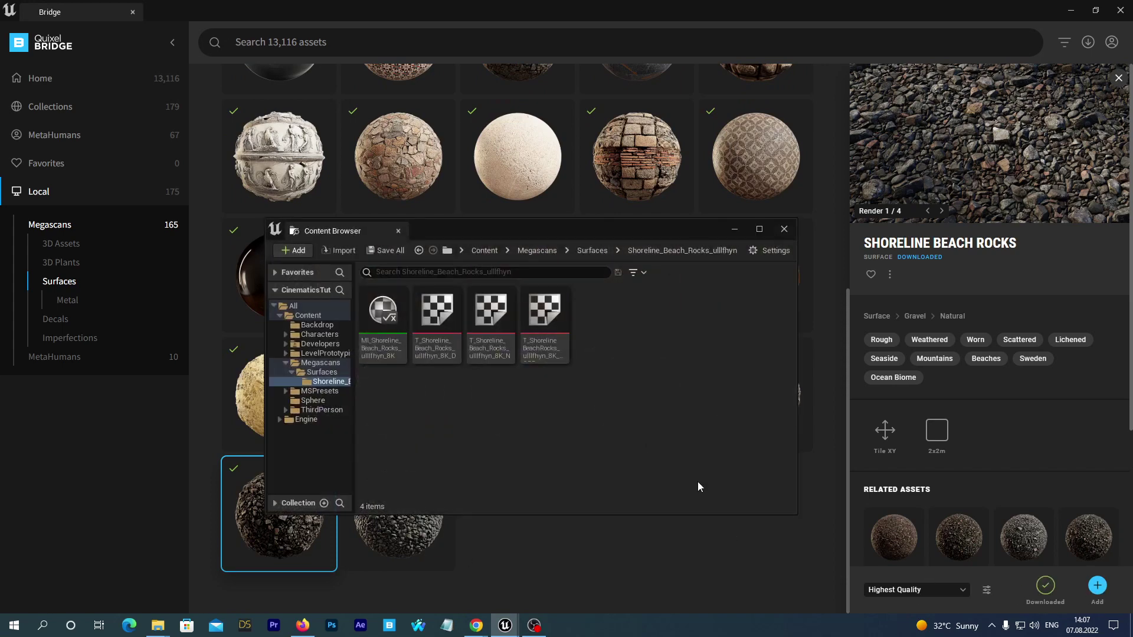
pyautogui.click(784, 230)
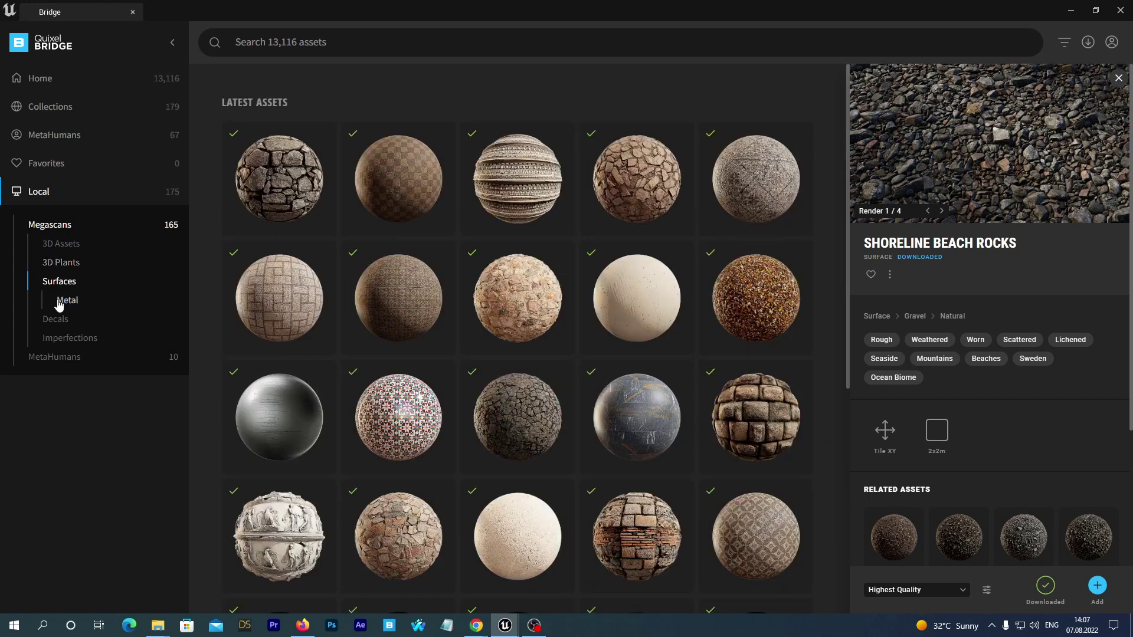
# Filter Bridge's local Megascans to 3D Assets and open Nordic Beach Rocky Ground's details
pyautogui.click(63, 246)
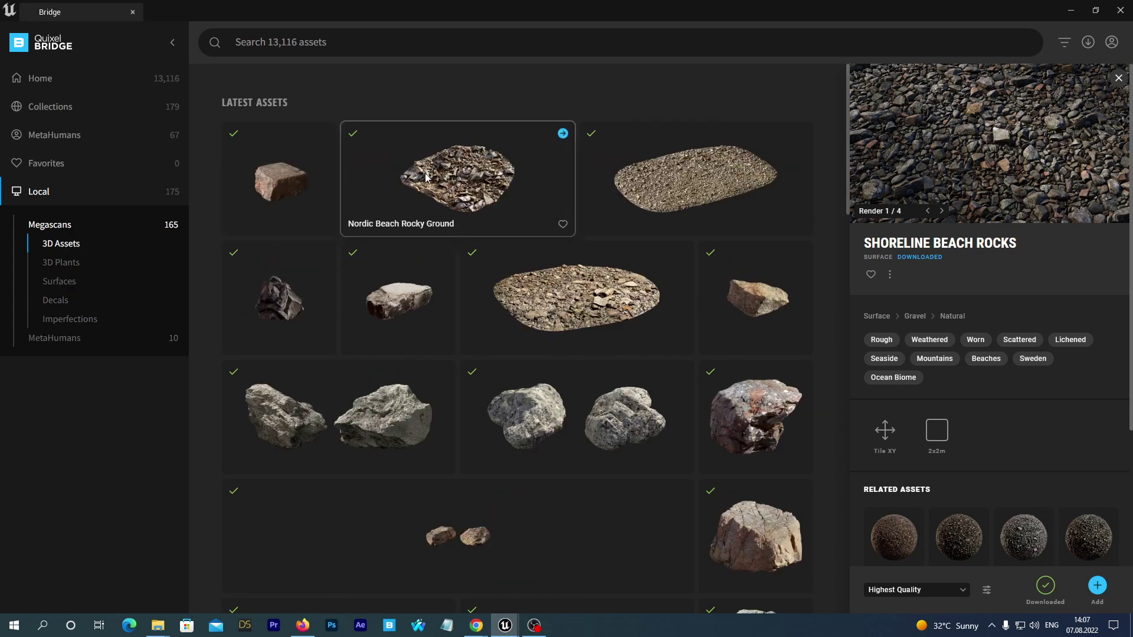
pyautogui.click(523, 165)
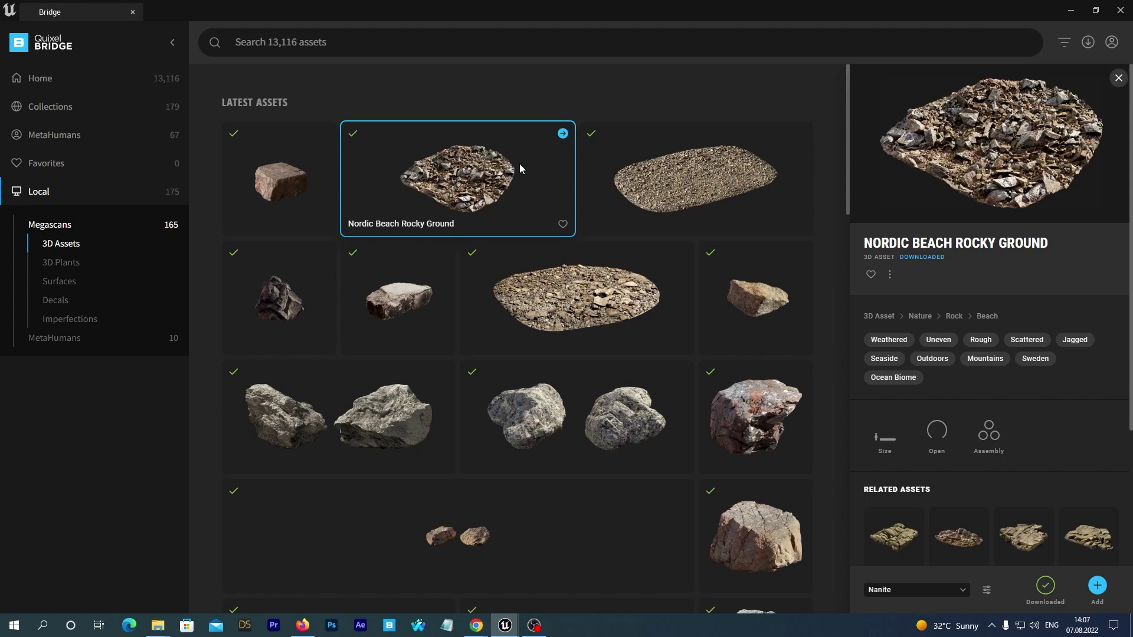
# Export Nordic Beach Rocky Ground as Nanite and add Brick Debris at High Quality
pyautogui.click(563, 134)
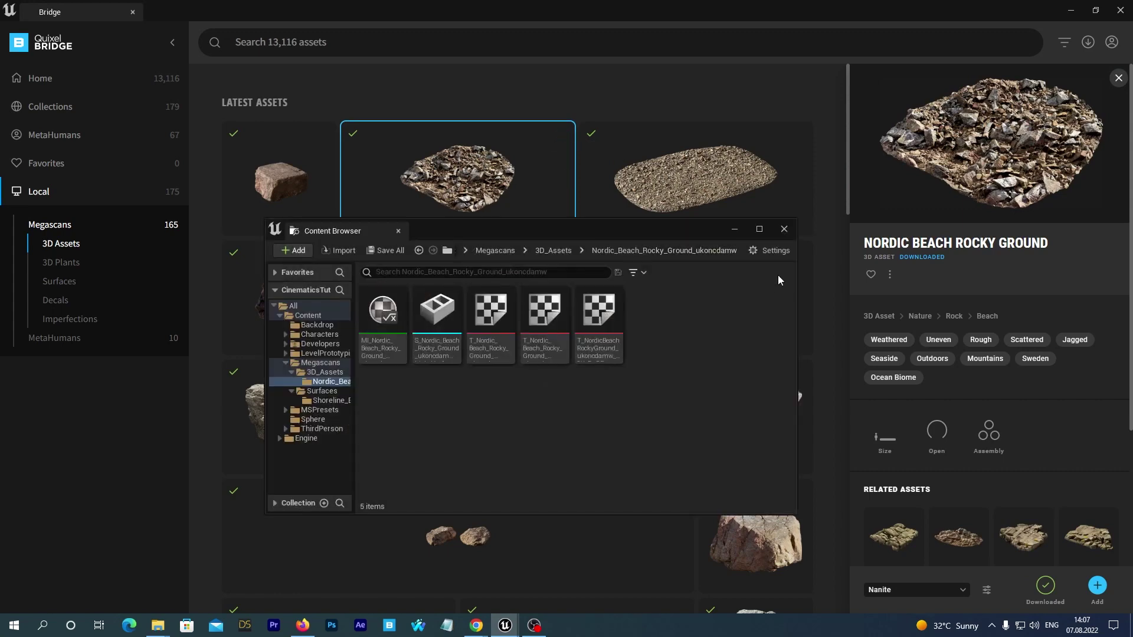
pyautogui.click(784, 230)
pyautogui.click(311, 156)
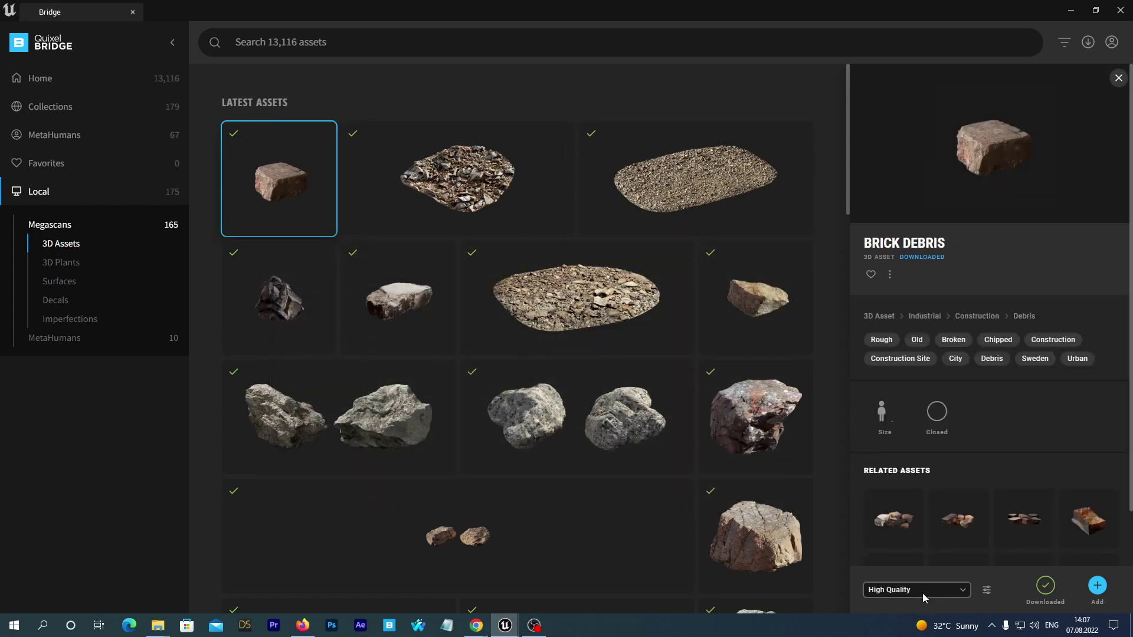
pyautogui.click(922, 591)
pyautogui.click(922, 593)
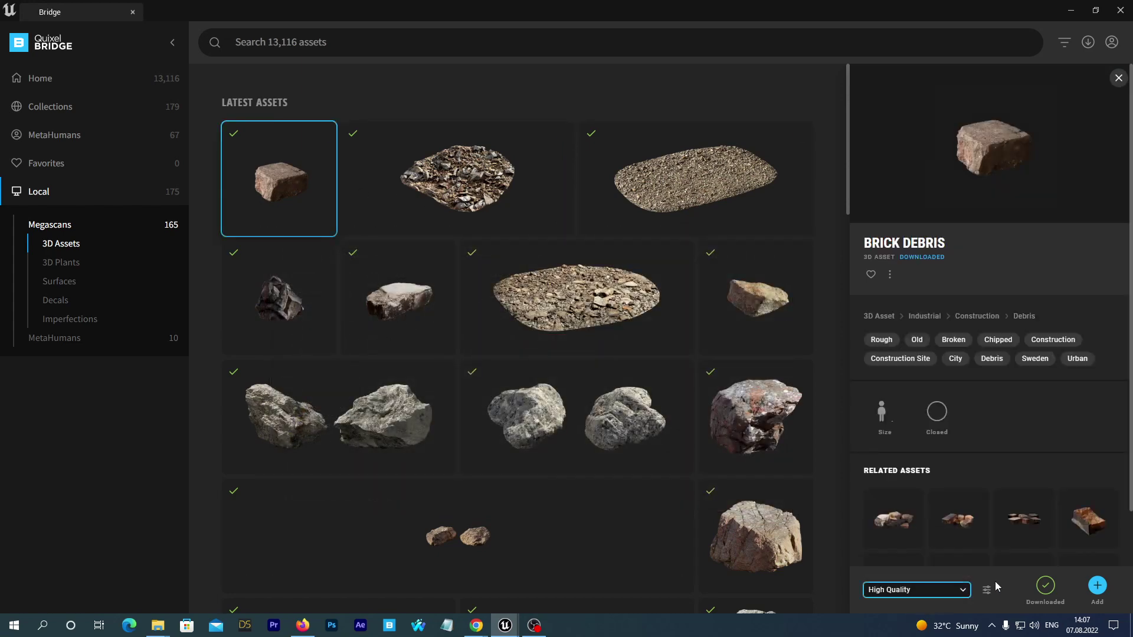
pyautogui.click(1097, 586)
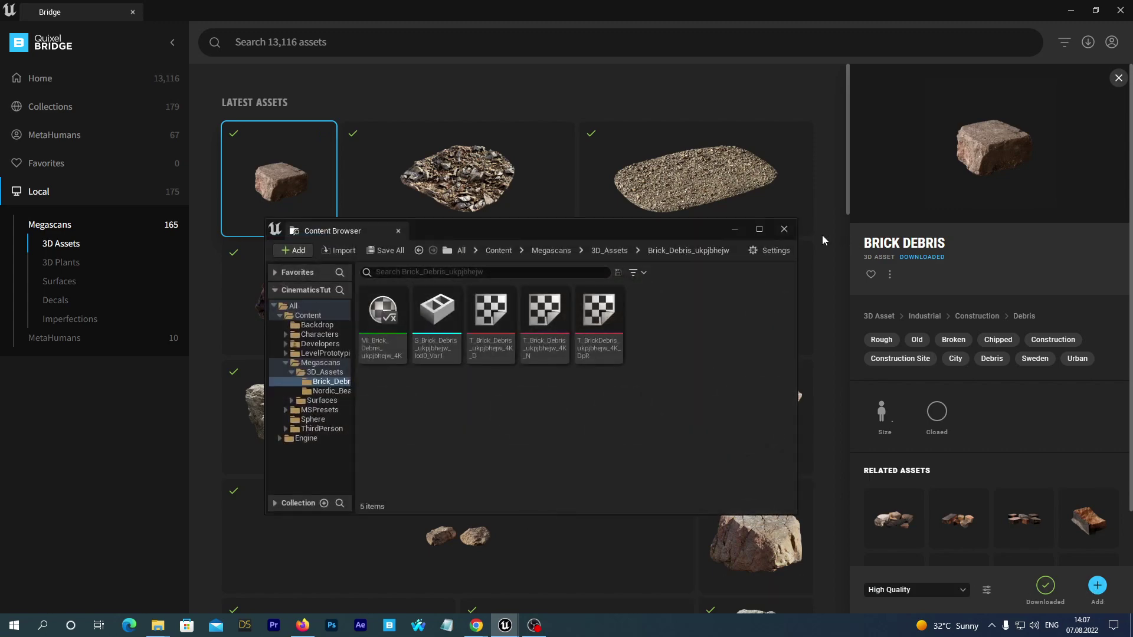
pyautogui.click(783, 229)
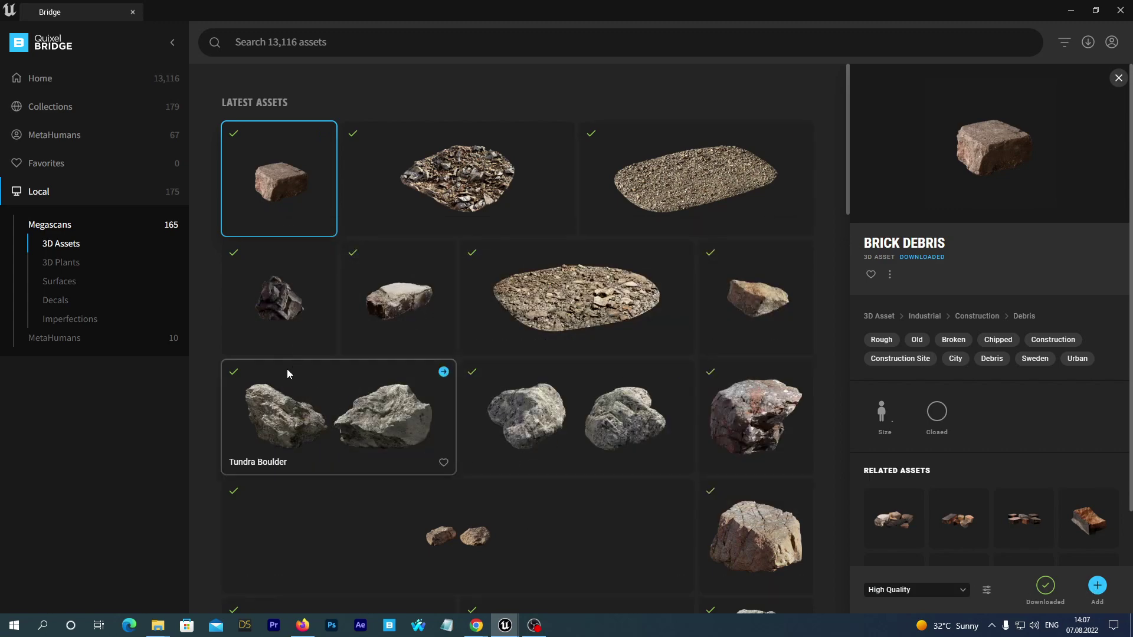
# Add Tundra Boulder to the Unreal project at Nanite quality
pyautogui.click(282, 409)
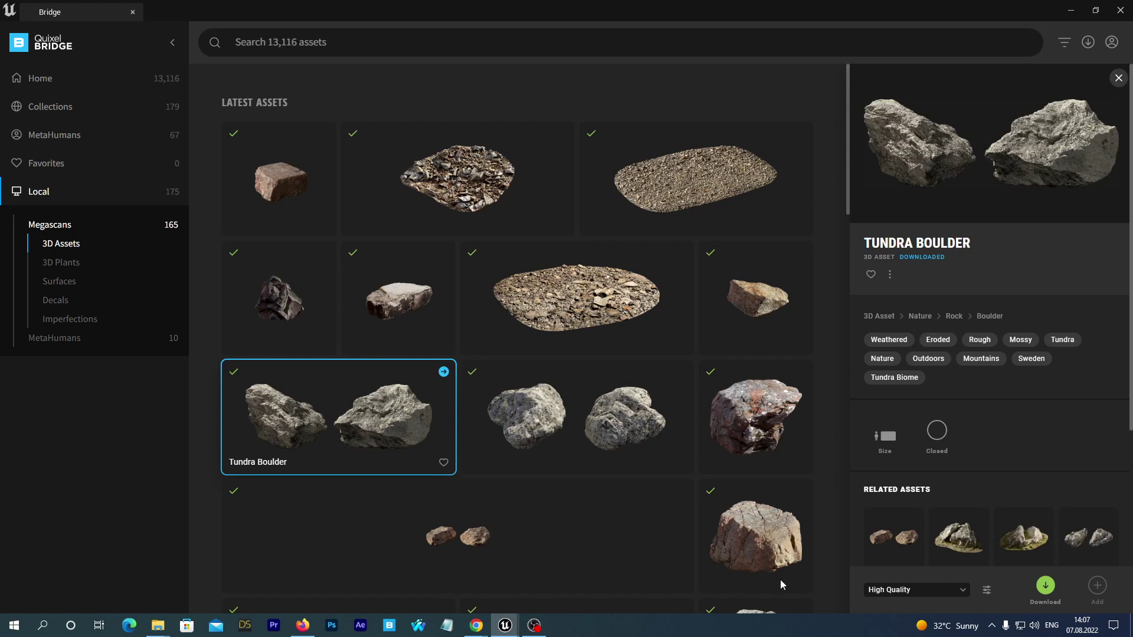
pyautogui.click(962, 590)
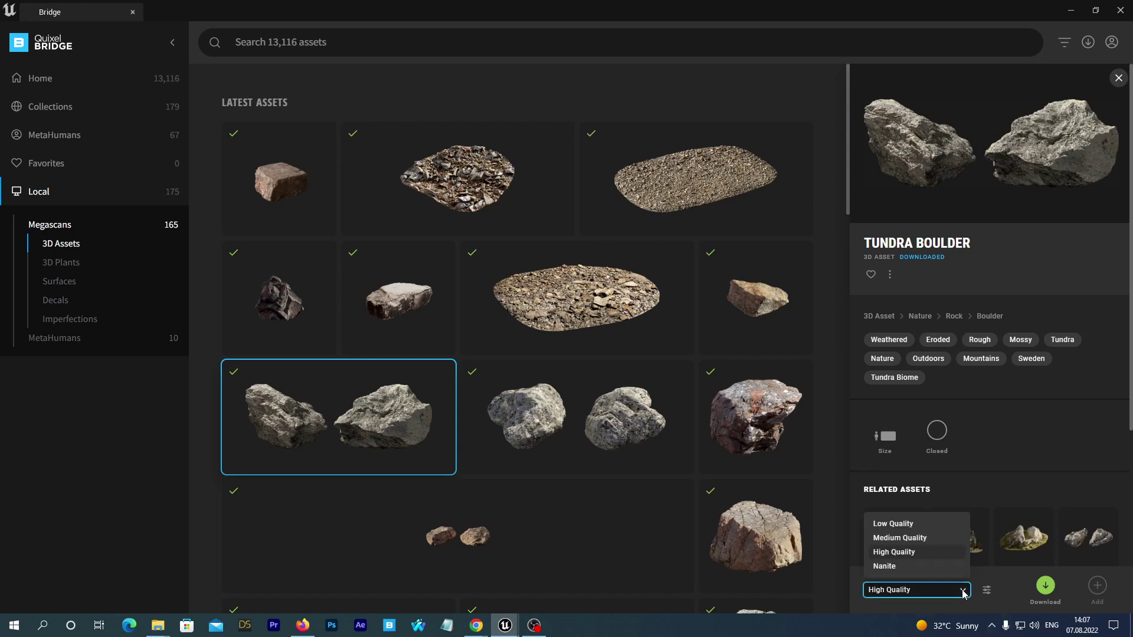
pyautogui.click(939, 568)
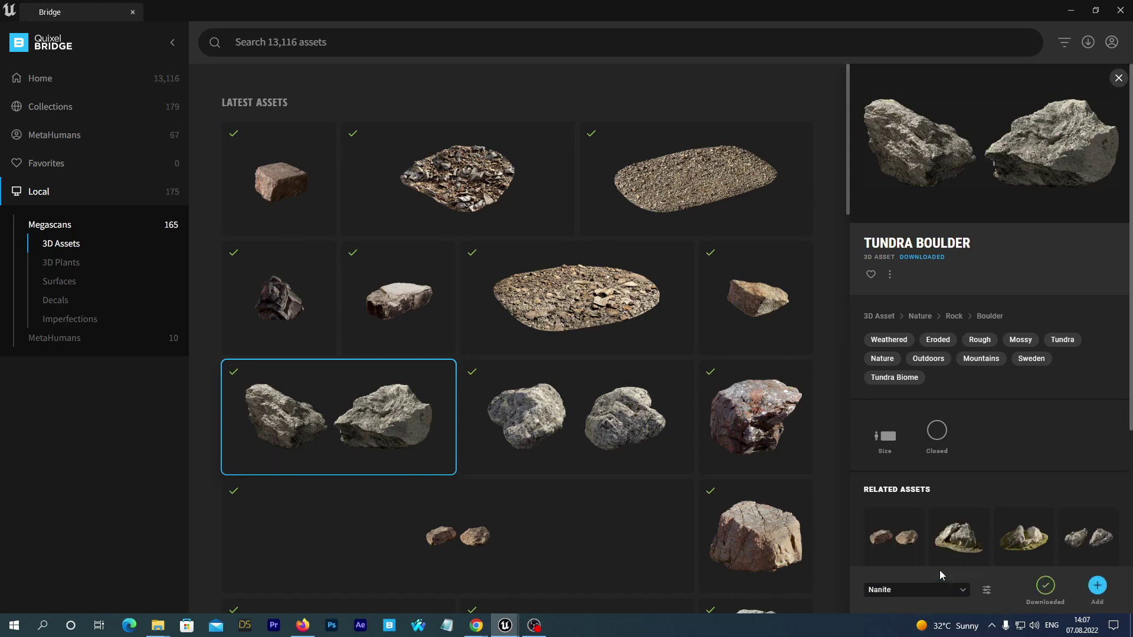
pyautogui.click(1097, 586)
# Add the Nordic Beach Boulder and beach boulder assets to the Unreal project
pyautogui.click(569, 402)
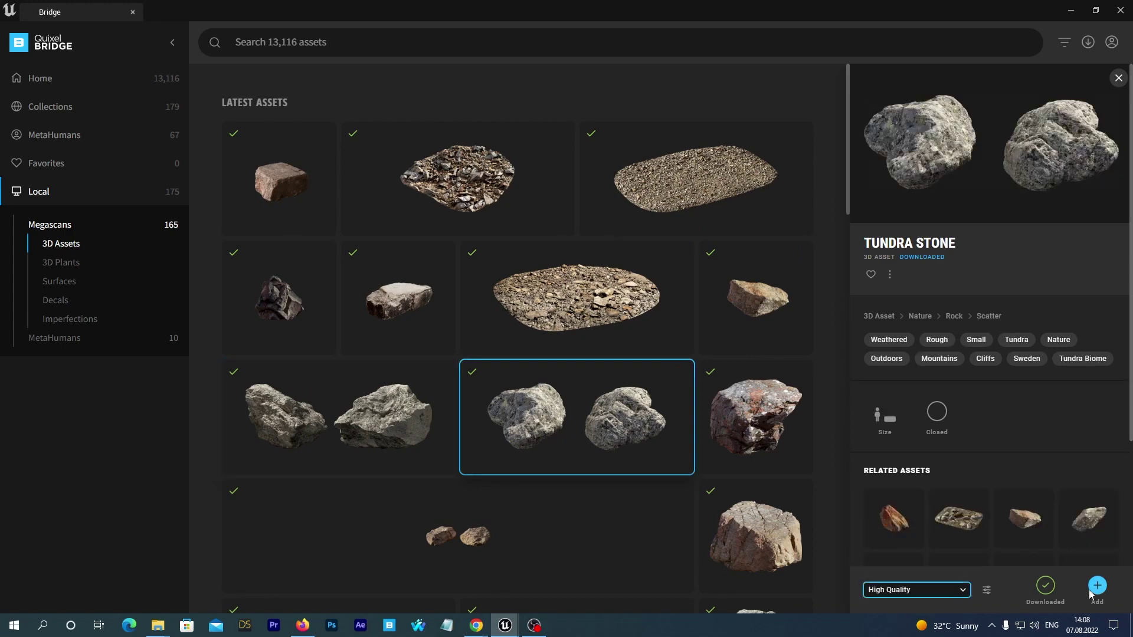
pyautogui.click(755, 413)
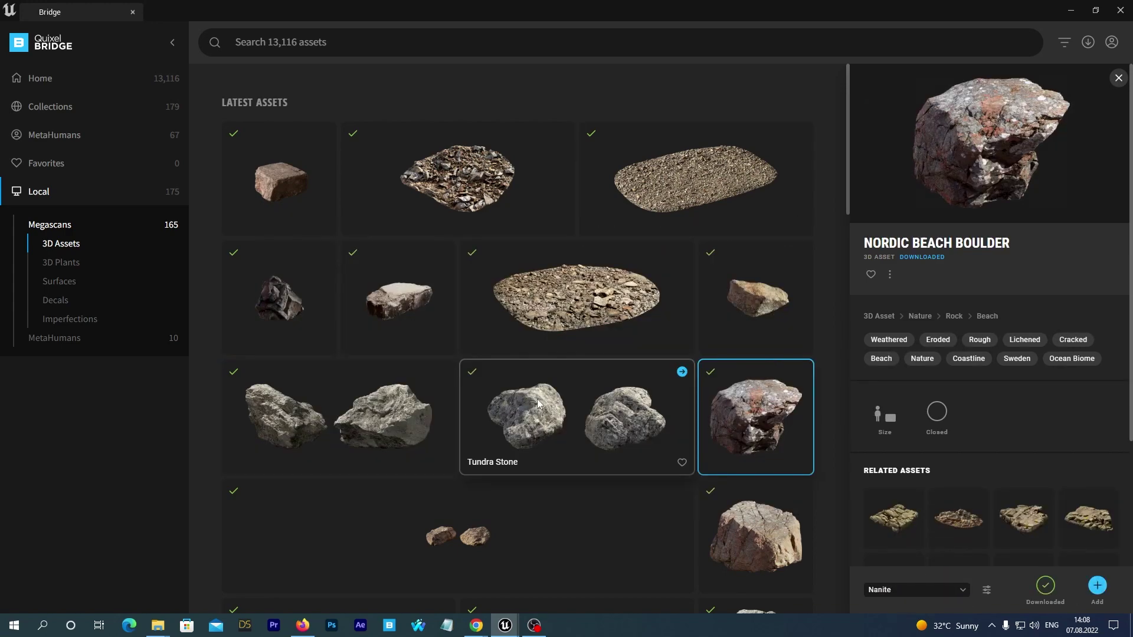
pyautogui.scroll(-1, 547, 413)
pyautogui.scroll(-2, 548, 412)
pyautogui.click(547, 407)
pyautogui.click(756, 354)
pyautogui.click(1097, 586)
pyautogui.click(784, 229)
pyautogui.click(577, 478)
pyautogui.click(1097, 586)
# Add Nordic Beach Rock and two Tundra Boulder assets to the project
pyautogui.click(783, 228)
pyautogui.scroll(-4, 547, 384)
pyautogui.click(755, 361)
pyautogui.click(1097, 586)
pyautogui.click(784, 229)
pyautogui.click(577, 360)
pyautogui.click(1097, 585)
pyautogui.click(784, 229)
pyautogui.click(339, 481)
pyautogui.click(1097, 586)
pyautogui.click(784, 229)
# Add another Nordic Beach Rock, Tundra Lichened Boulder and a flat Nordic Beach Rock
pyautogui.scroll(-2, 605, 521)
pyautogui.click(756, 478)
pyautogui.click(1097, 586)
pyautogui.click(784, 229)
pyautogui.scroll(-4, 483, 301)
pyautogui.click(482, 283)
pyautogui.click(1097, 586)
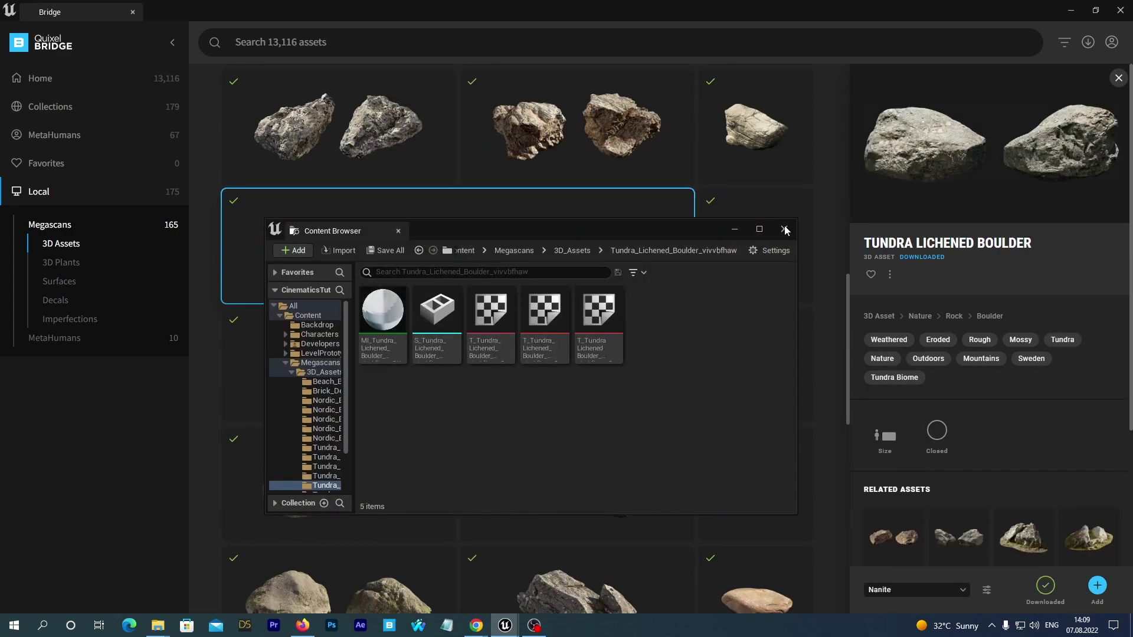
pyautogui.click(756, 361)
pyautogui.click(746, 473)
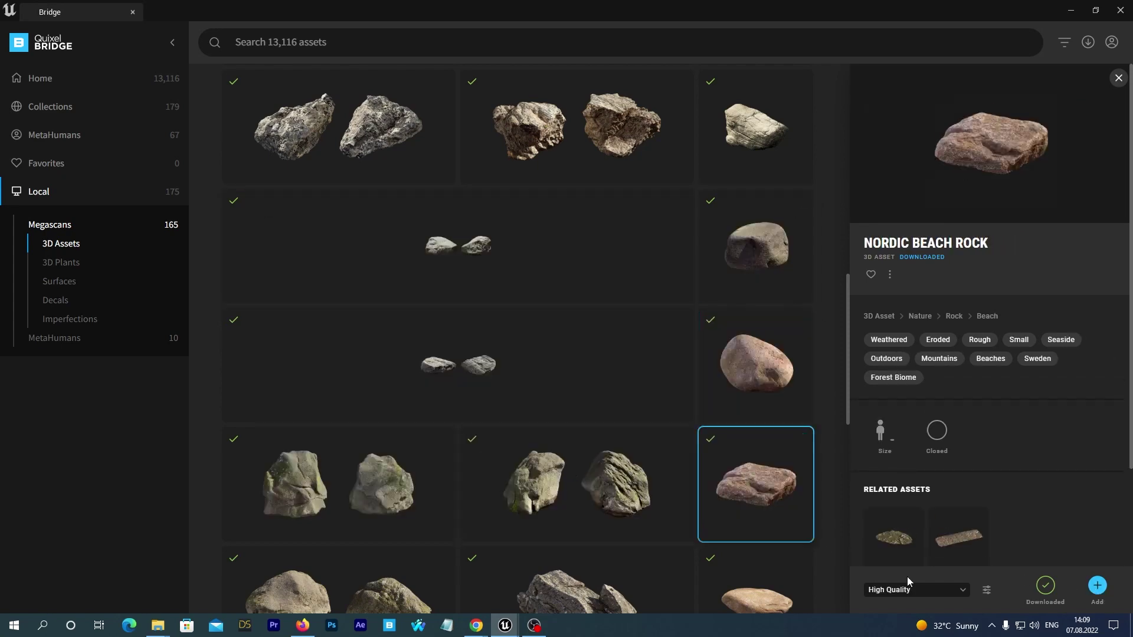
pyautogui.click(1097, 586)
pyautogui.click(783, 229)
pyautogui.scroll(-5, 297, 290)
# Add Japanese Mossy Boulder to the project at Nanite quality
pyautogui.click(298, 290)
pyautogui.click(577, 189)
pyautogui.click(917, 589)
pyautogui.click(891, 570)
pyautogui.click(1097, 586)
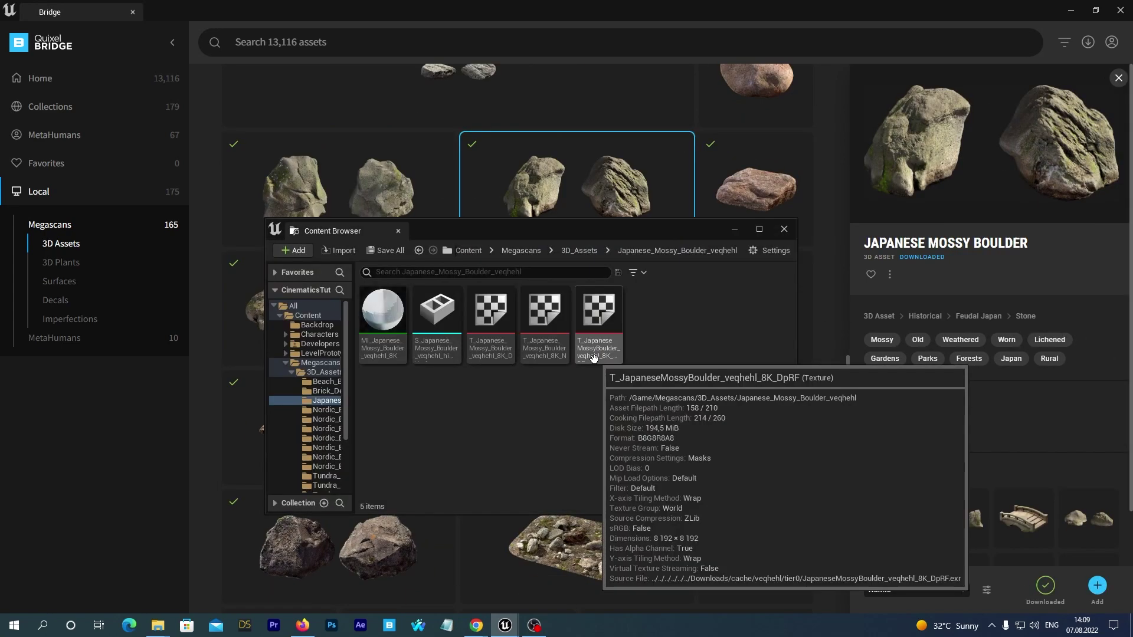
pyautogui.click(784, 229)
# Add Tundra Rocky Ground at High Quality and change Nordic Beach Rock's quality
pyautogui.click(577, 548)
pyautogui.click(916, 589)
pyautogui.click(891, 567)
pyautogui.click(1097, 586)
pyautogui.click(783, 229)
pyautogui.scroll(-5, 472, 413)
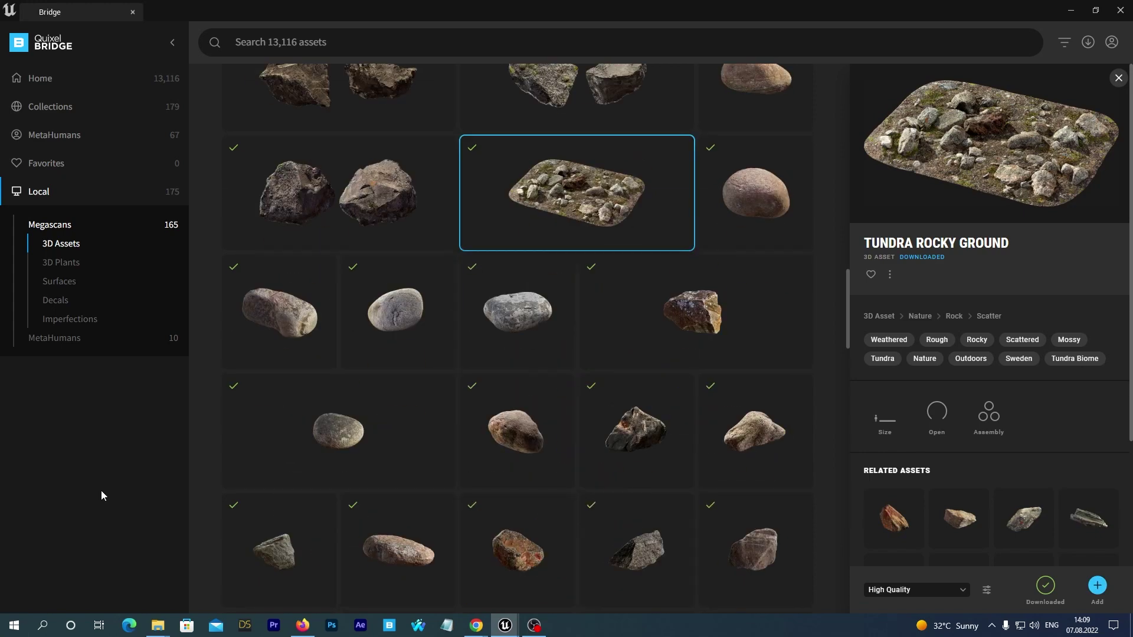
pyautogui.click(279, 311)
pyautogui.click(917, 589)
pyautogui.click(891, 569)
# Skip Small Stone and add Pitted Stone to the project at Nanite quality
pyautogui.click(517, 431)
pyautogui.click(963, 590)
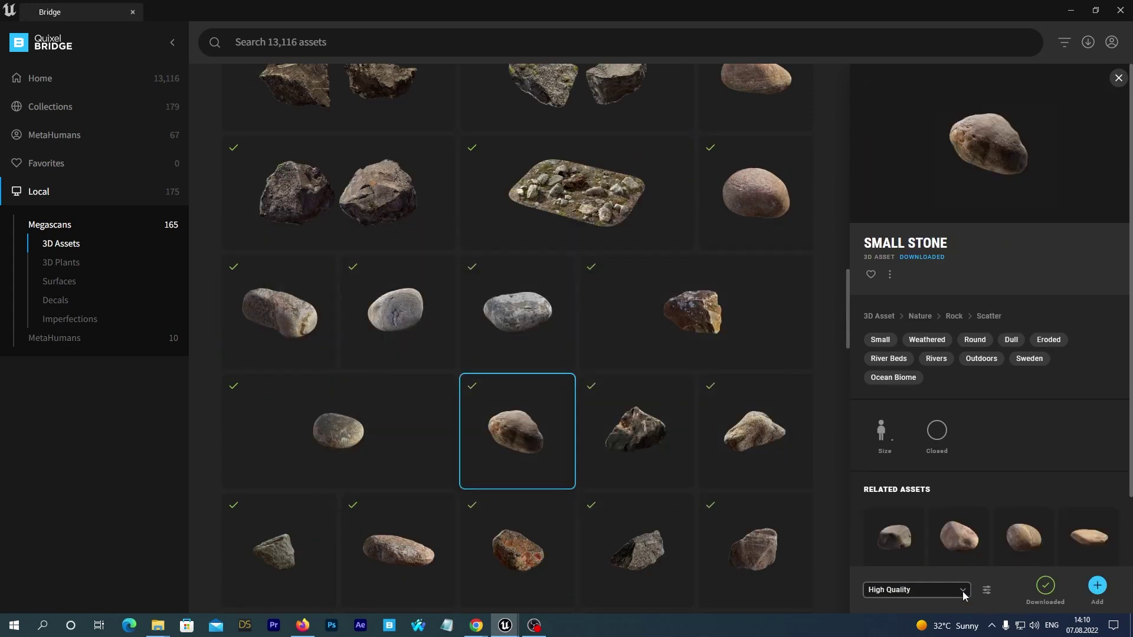
pyautogui.click(894, 566)
pyautogui.scroll(-5, 720, 405)
pyautogui.click(457, 195)
pyautogui.click(916, 589)
pyautogui.click(891, 569)
pyautogui.click(1097, 586)
pyautogui.click(783, 229)
# Browse Tundra Stone and Nordic Beach Rock, then select Scattered Granite Rocks
pyautogui.click(702, 207)
pyautogui.click(783, 229)
pyautogui.click(755, 436)
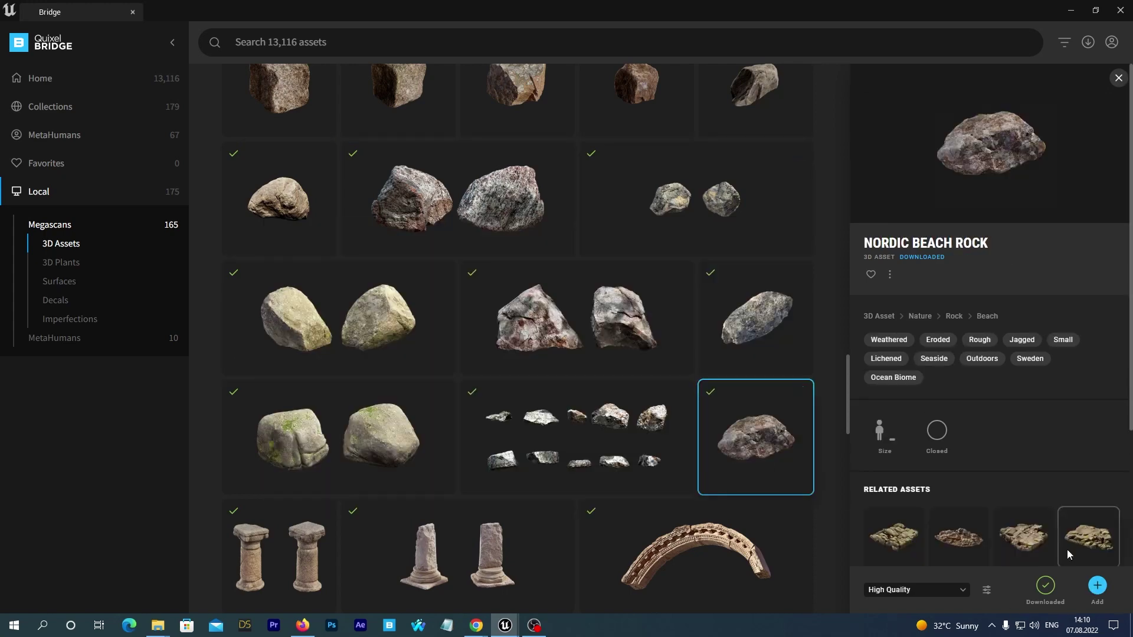
pyautogui.click(534, 430)
pyautogui.scroll(-5, 673, 425)
pyautogui.scroll(-5, 671, 425)
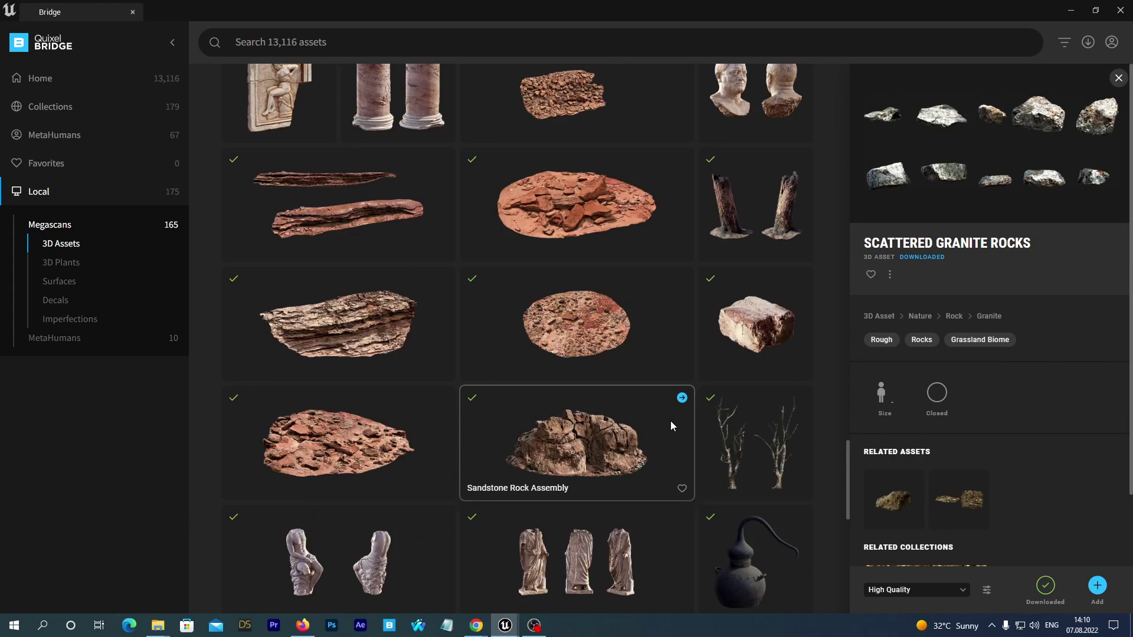
# Import Dead Tree at Nanite quality and close the Dead_Tree folder popup
pyautogui.click(757, 458)
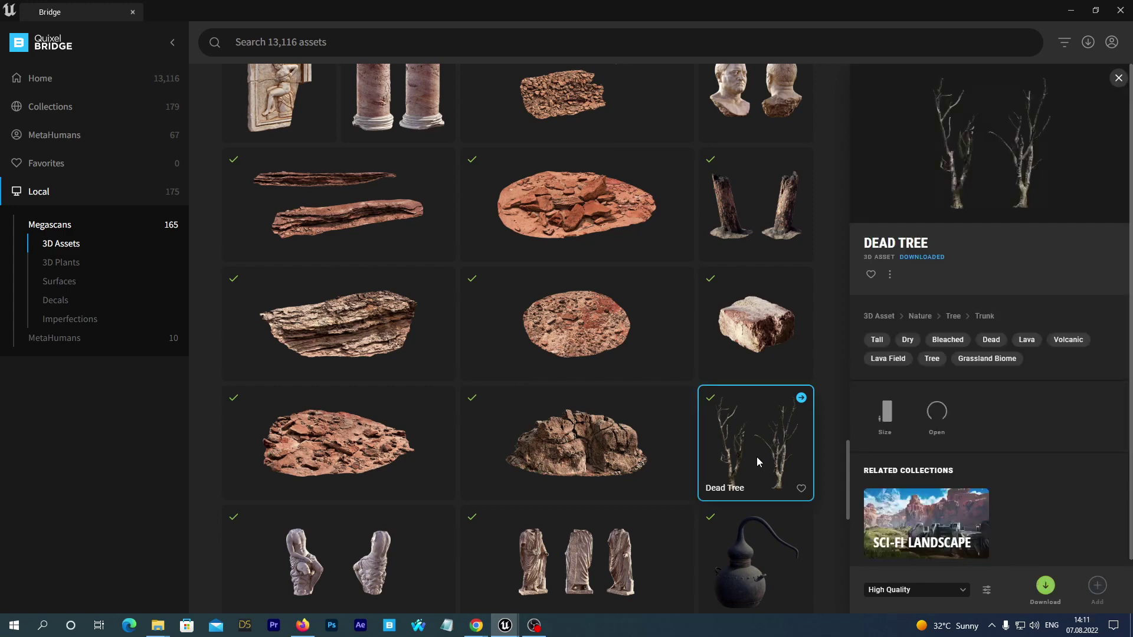
pyautogui.click(959, 598)
pyautogui.click(899, 575)
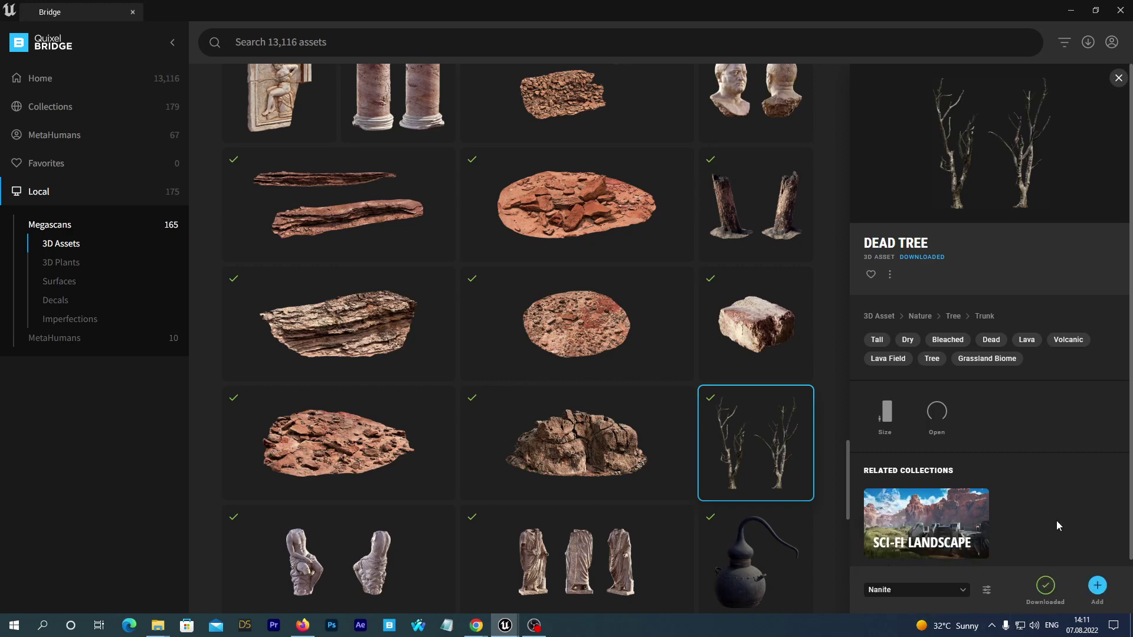
pyautogui.click(1097, 592)
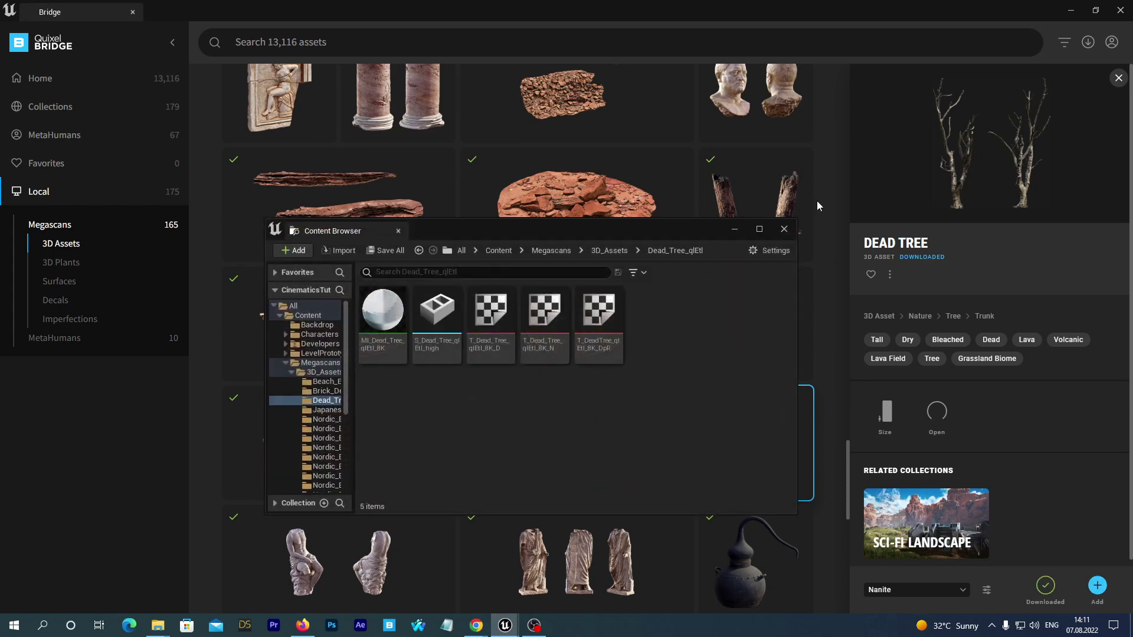
pyautogui.click(784, 231)
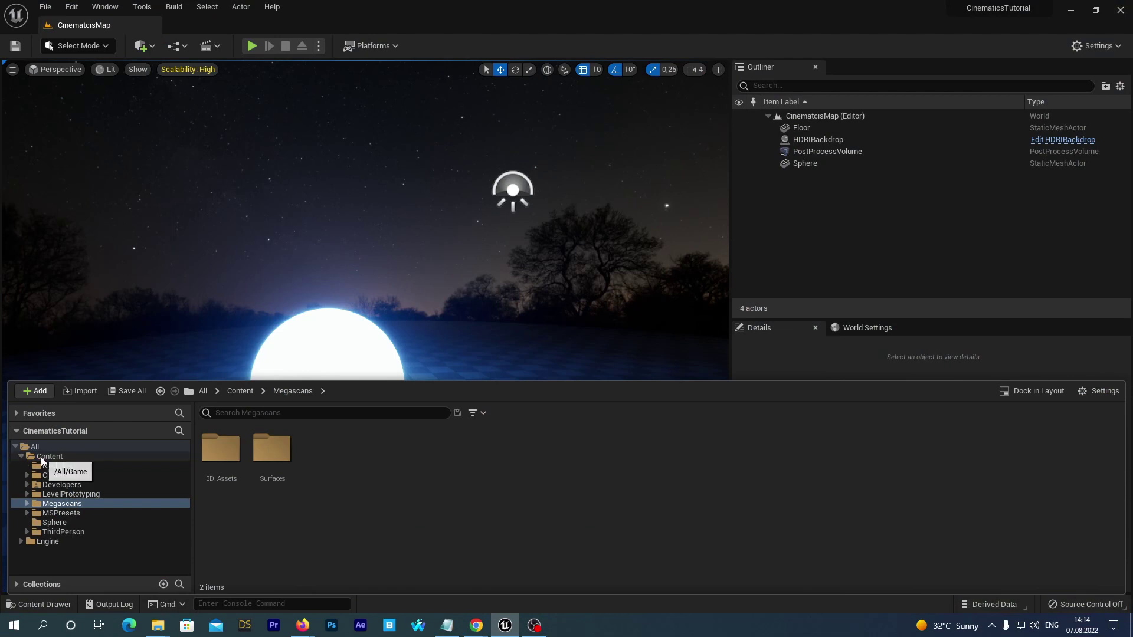
# Create a Skull folder inside Content, then switch to the private Firefox window
pyautogui.click(50, 457)
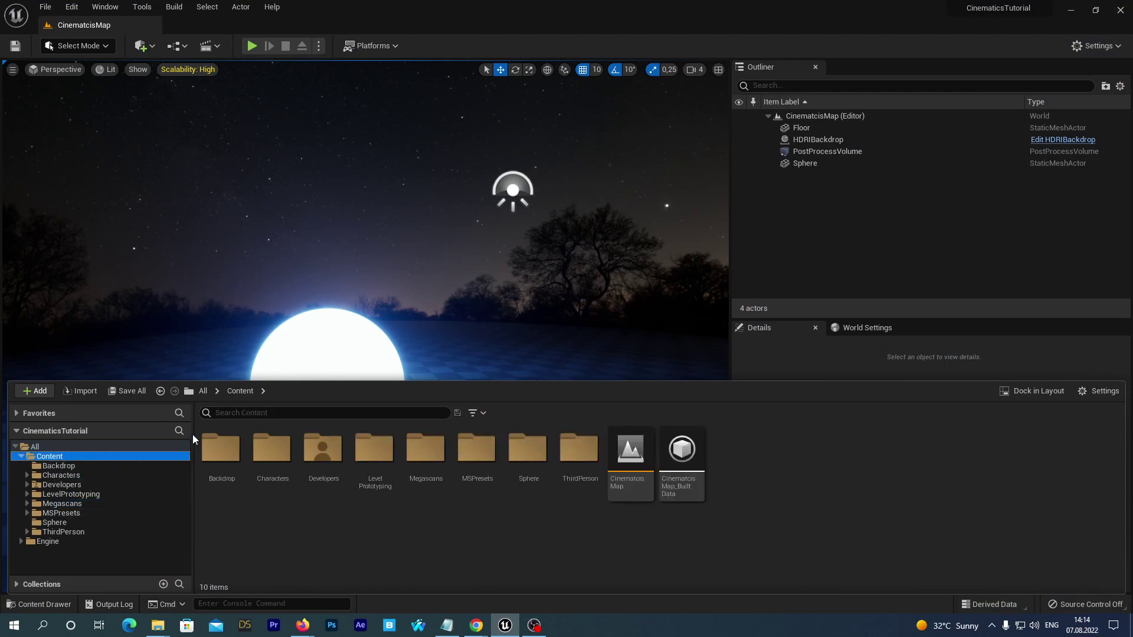
pyautogui.rightClick(73, 455)
pyautogui.click(127, 192)
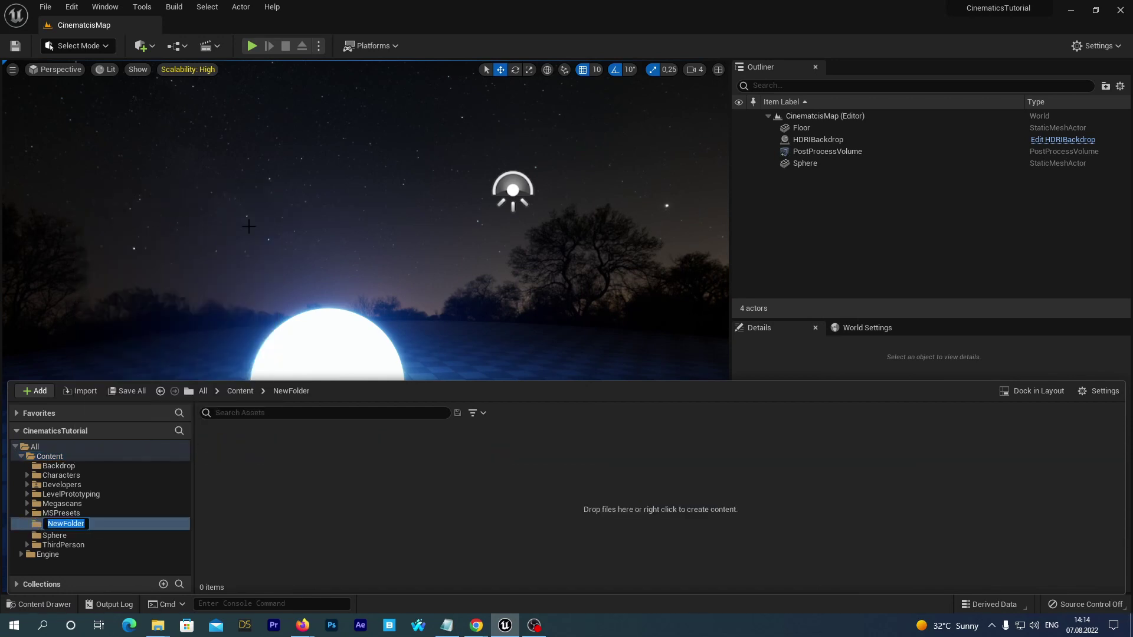
pyautogui.write('Skull')
pyautogui.press('Return')
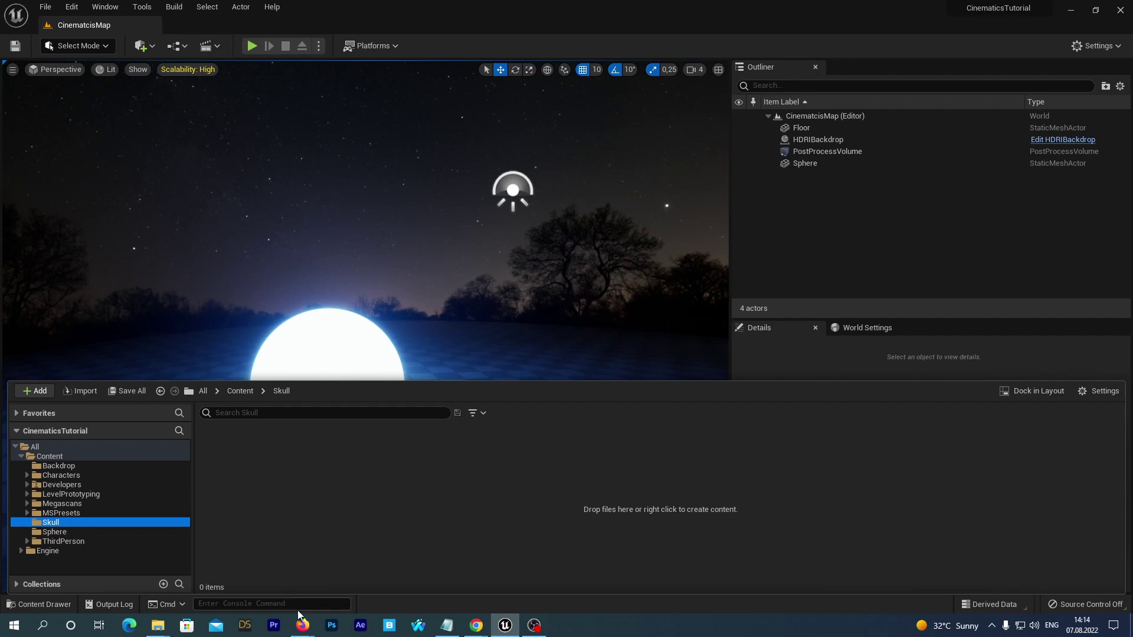
pyautogui.moveTo(303, 624)
pyautogui.click(366, 570)
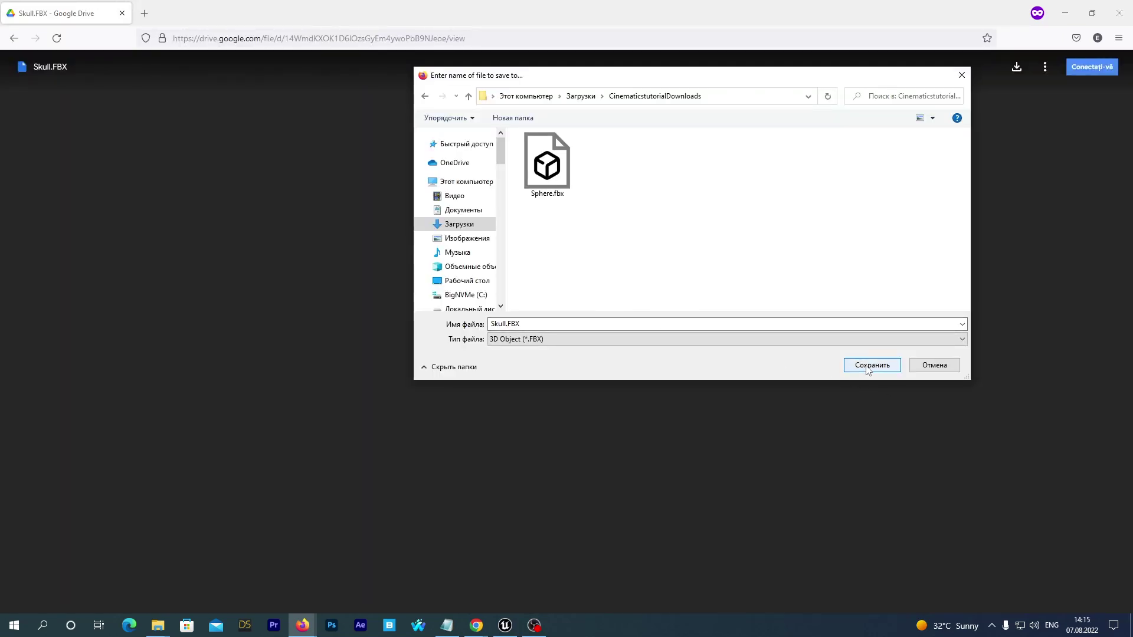
# Save Skull.FBX into CinematicstutorialDownloads and open its containing folder
pyautogui.click(871, 365)
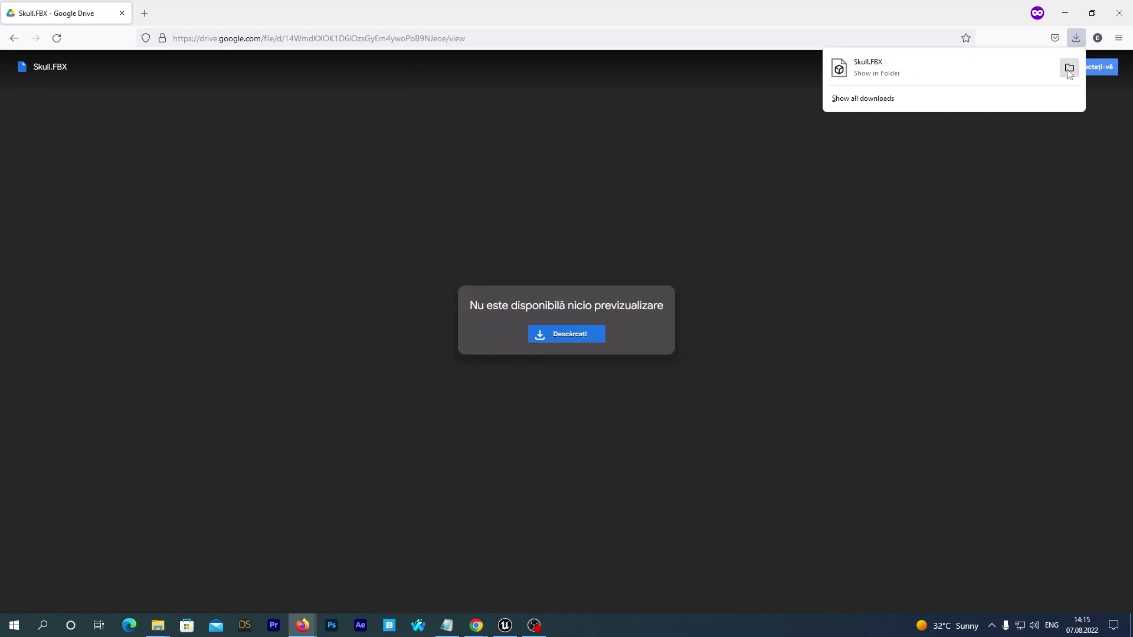
pyautogui.click(1069, 69)
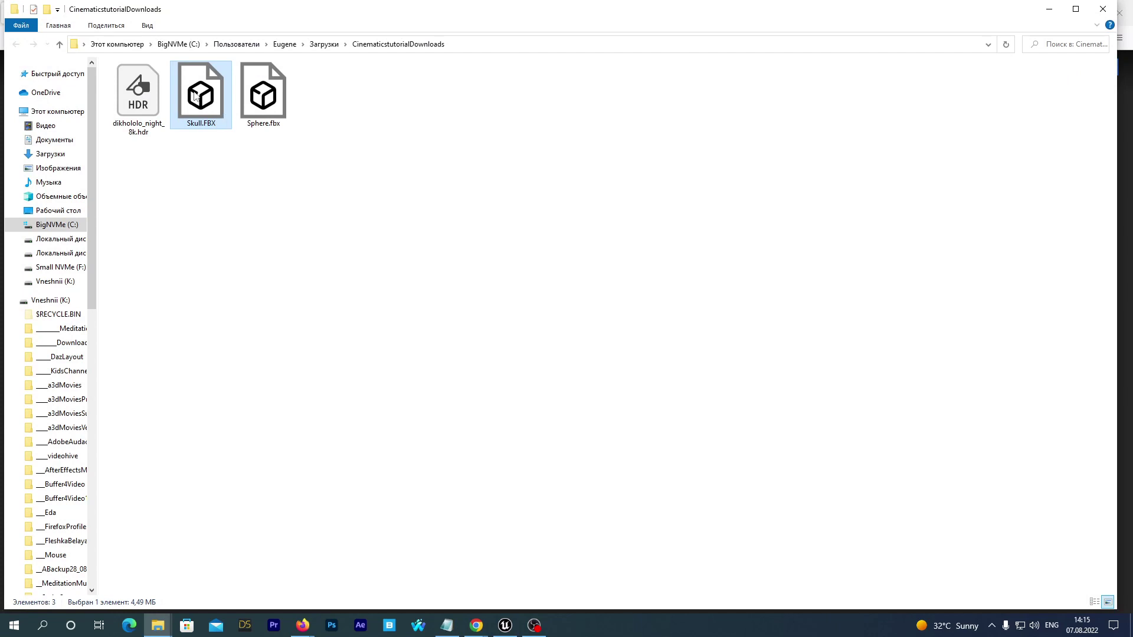
# Import Skull.FBX into the Unreal Skull folder with Import All
pyautogui.moveTo(195, 96); pyautogui.dragTo(273, 511)
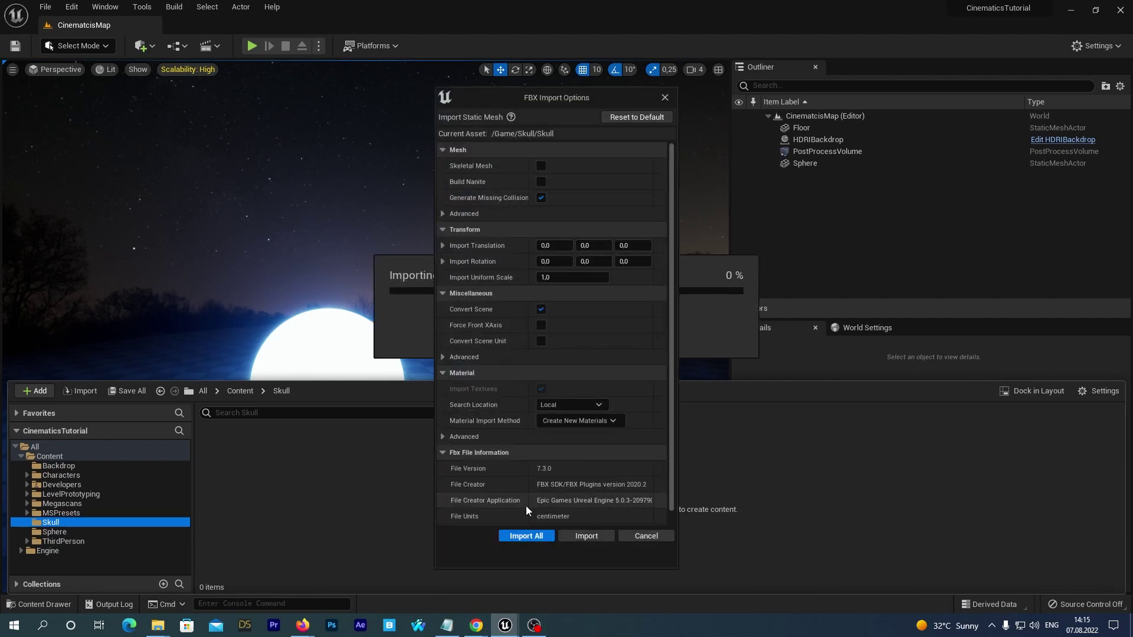
pyautogui.click(525, 536)
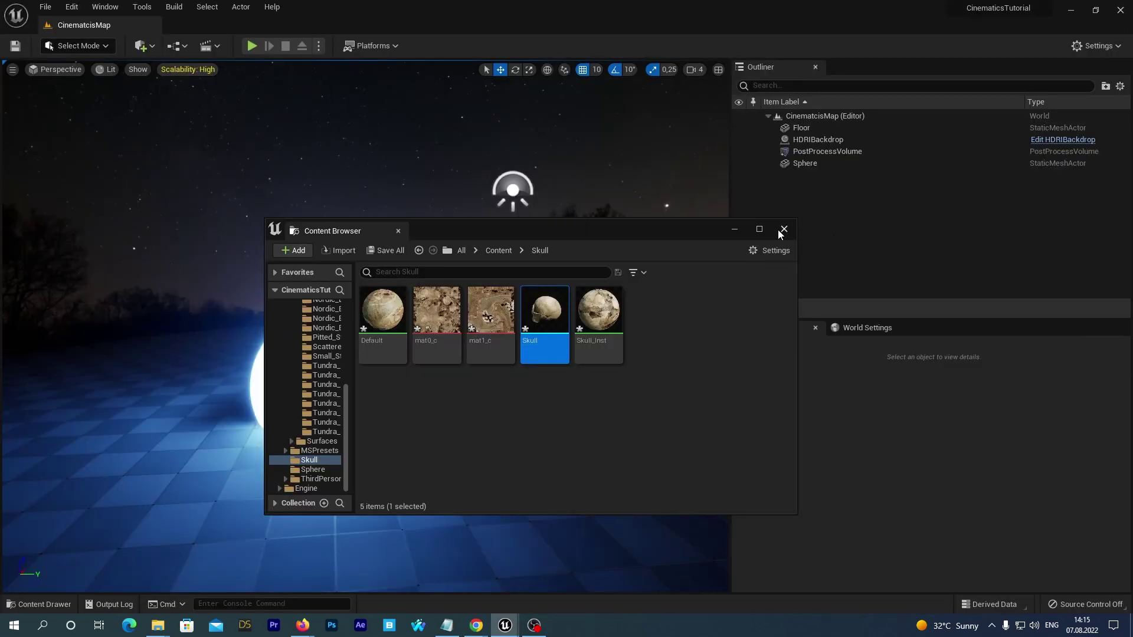
pyautogui.click(784, 230)
pyautogui.click(40, 605)
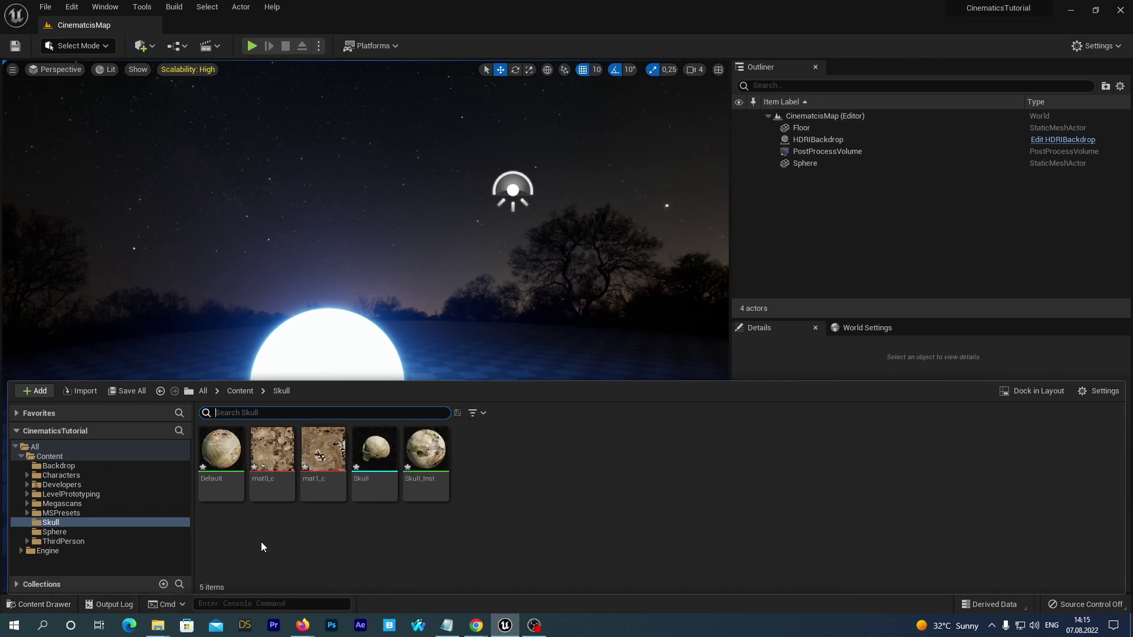
# Preview the Skull static mesh, then save the new skull assets
pyautogui.doubleClick(376, 451)
pyautogui.moveTo(379, 450); pyautogui.dragTo(494, 329)
pyautogui.scroll(3, 261, 352)
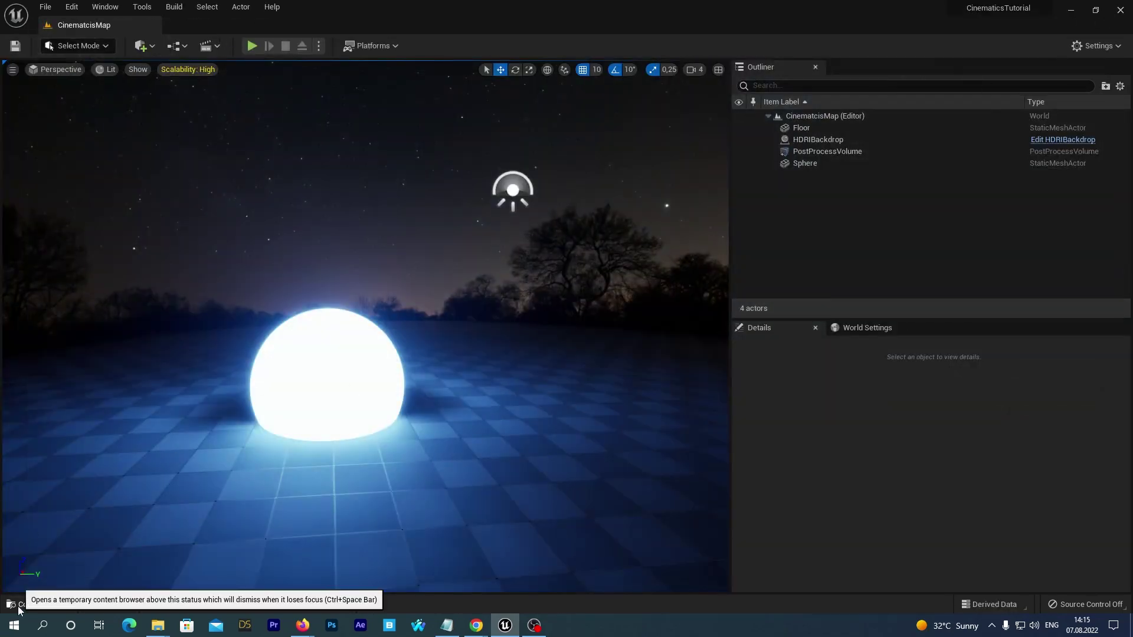
pyautogui.click(39, 604)
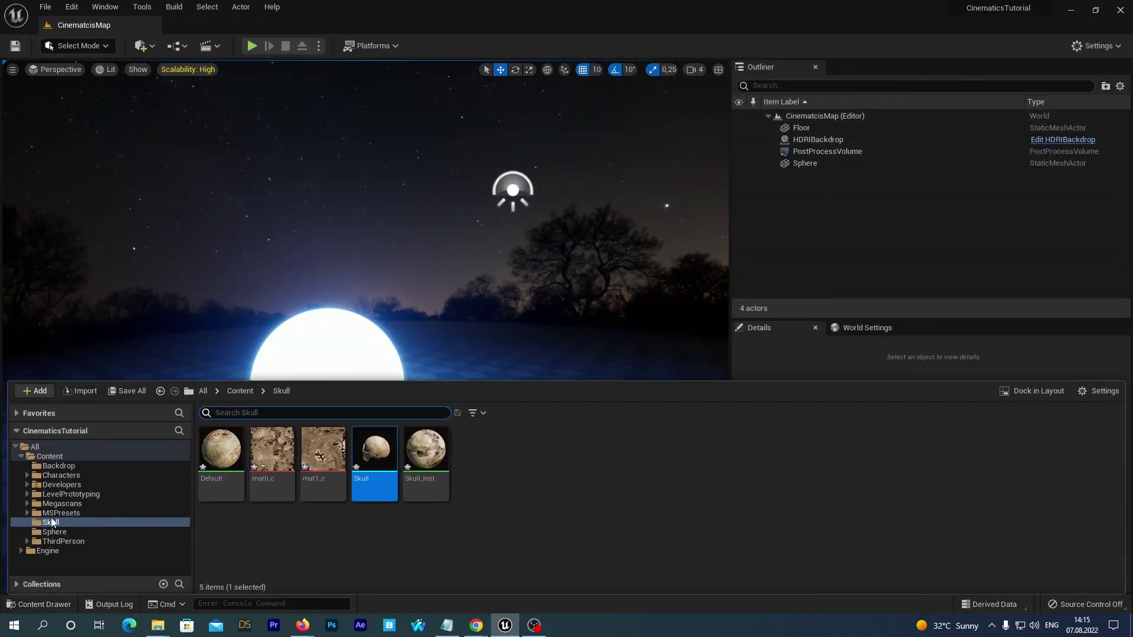
pyautogui.click(121, 392)
pyautogui.click(646, 444)
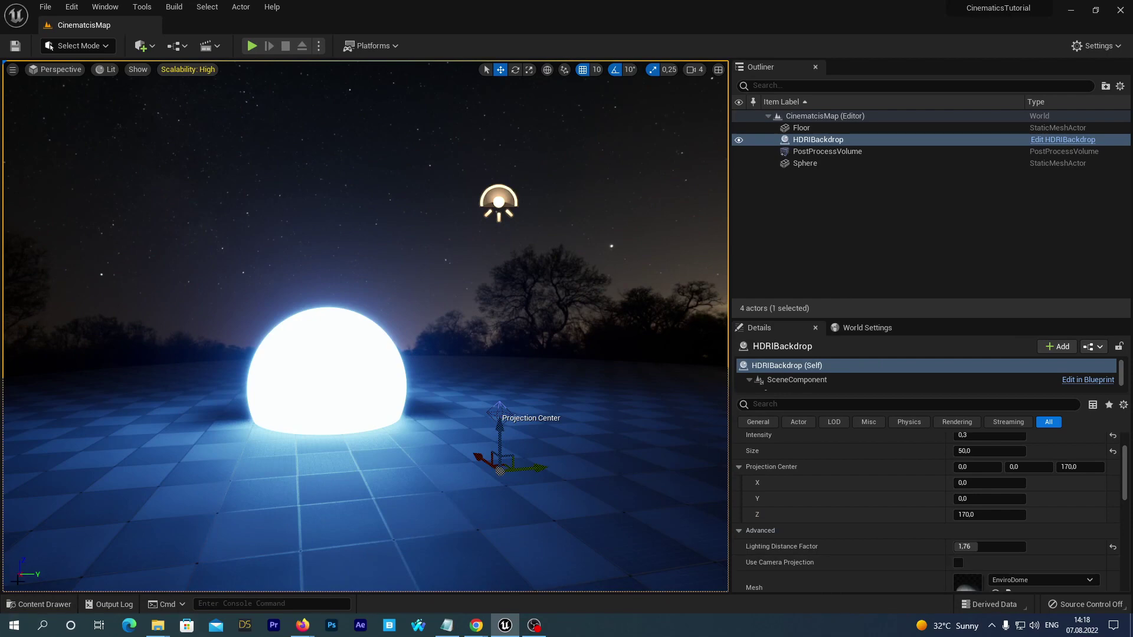
# Navigate the Content Drawer to Content > Megascans > Surfaces
pyautogui.click(27, 603)
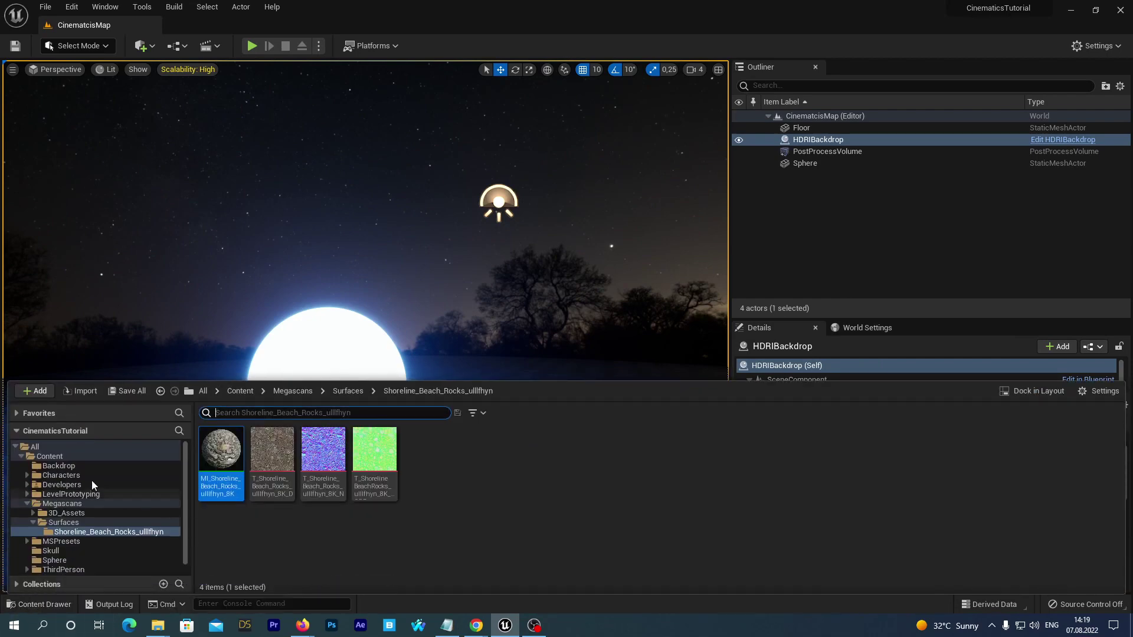
pyautogui.click(20, 458)
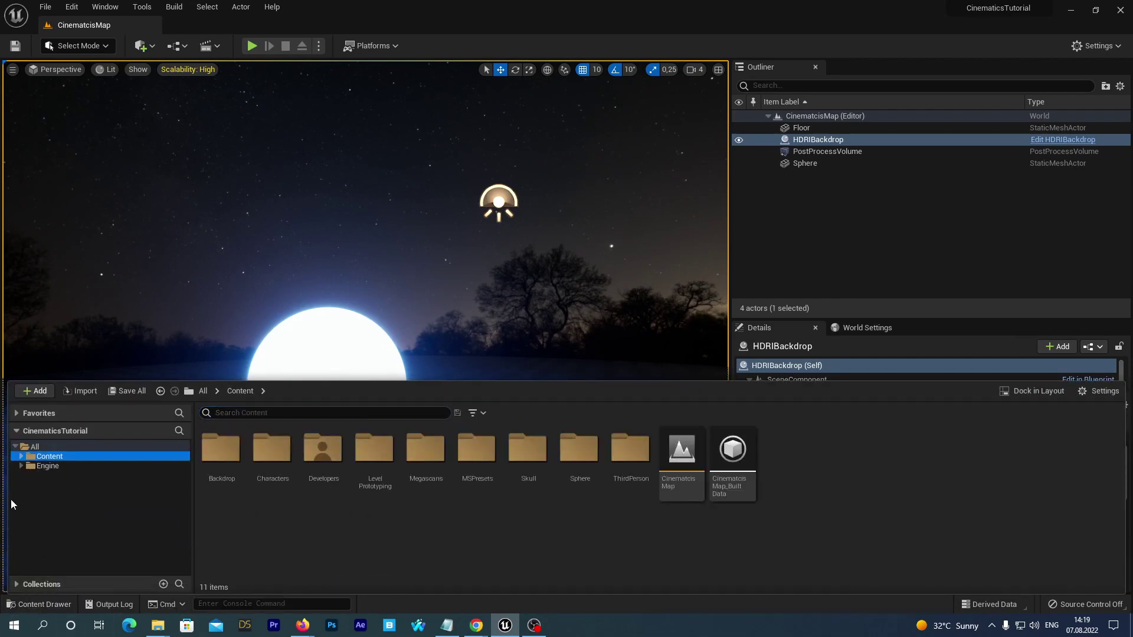
pyautogui.click(21, 456)
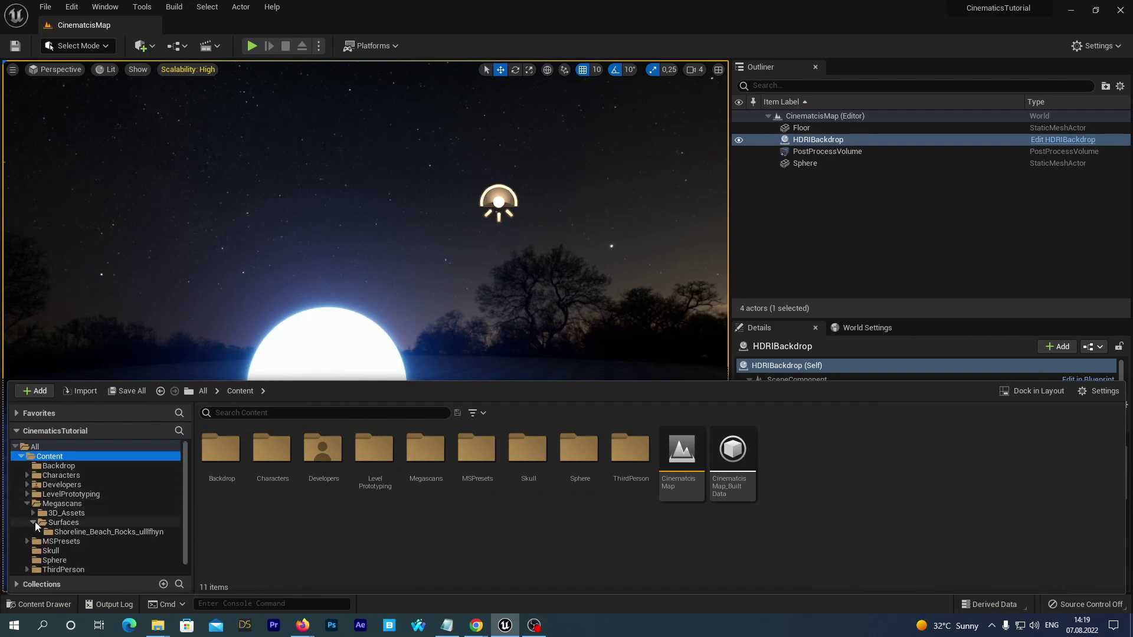
pyautogui.click(58, 523)
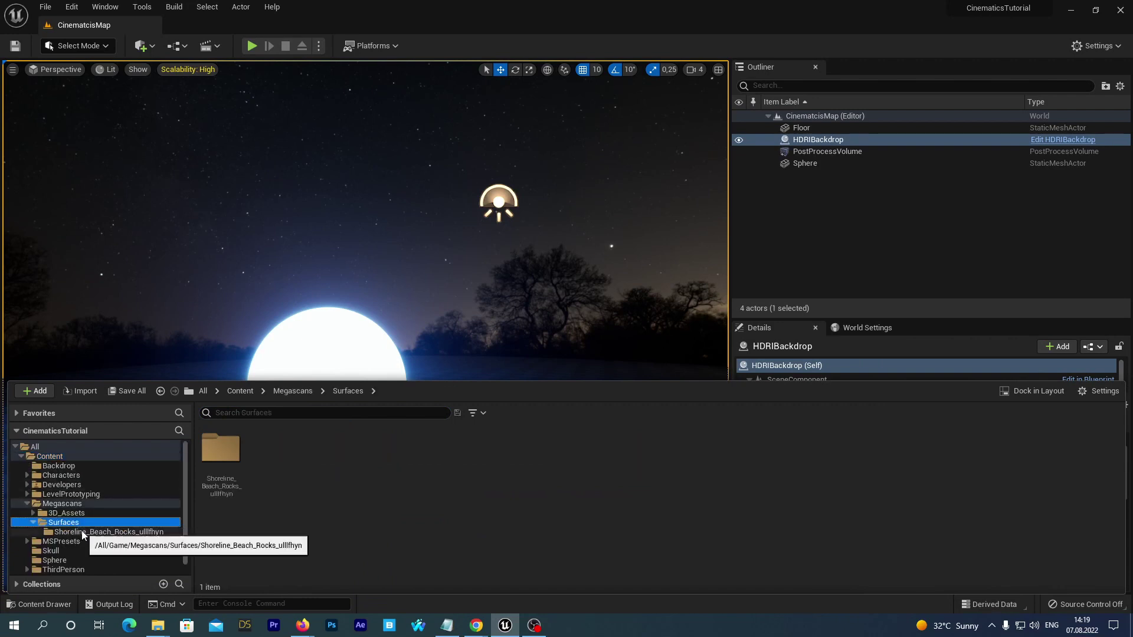
# Assign MI_Shoreline_Beach_Rocks_ulllfhyn_8K to the Floor's Element 0 material slot
pyautogui.click(77, 532)
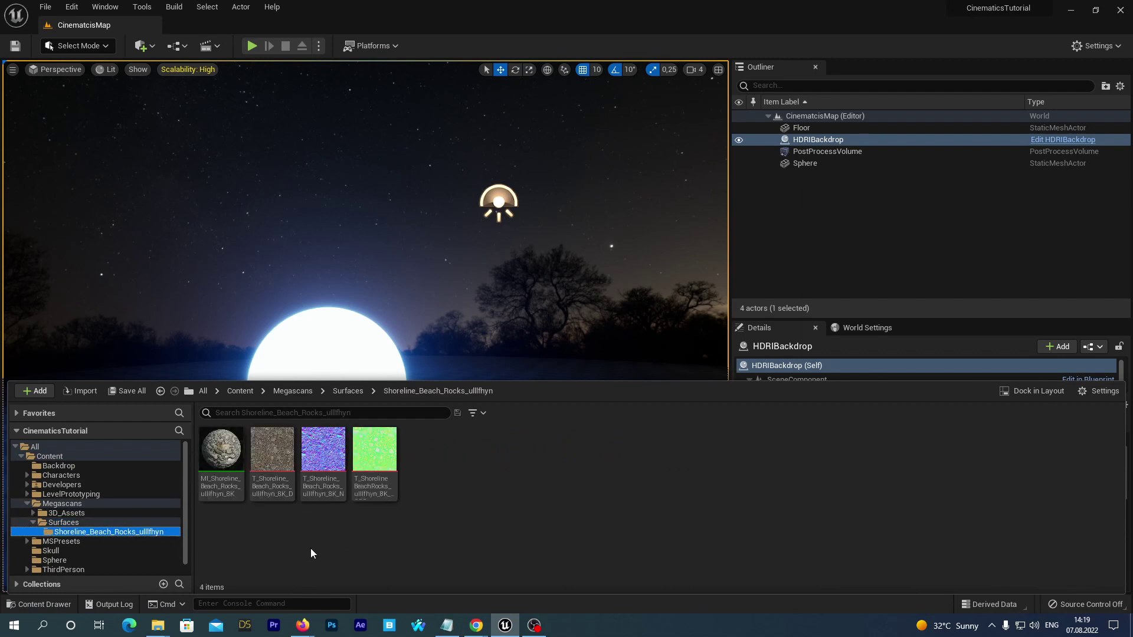
pyautogui.click(221, 459)
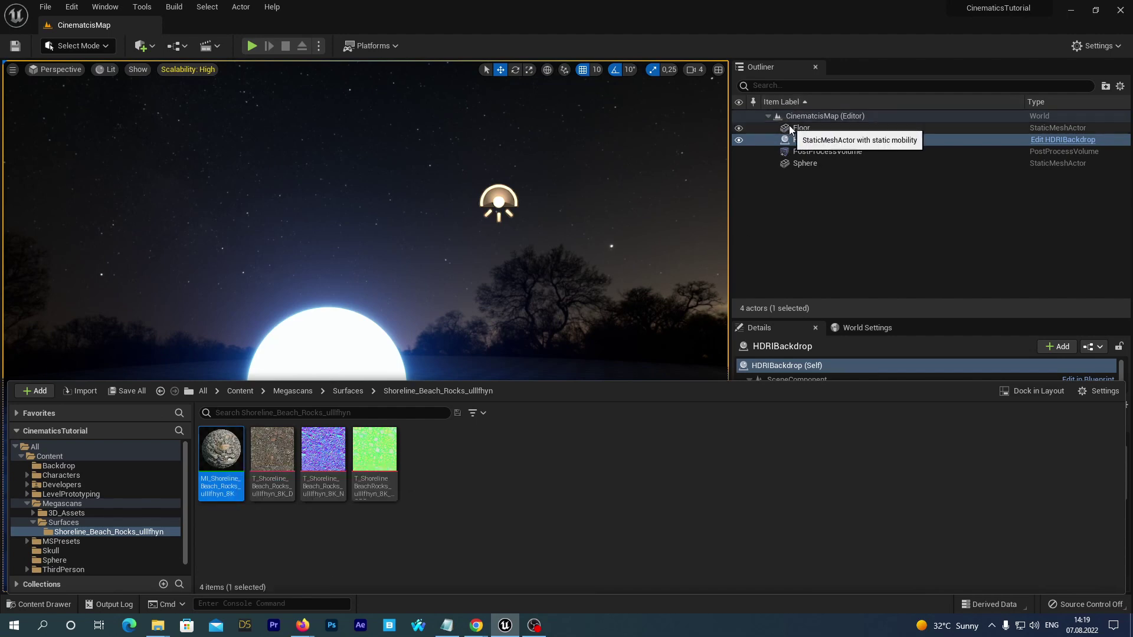
pyautogui.click(520, 364)
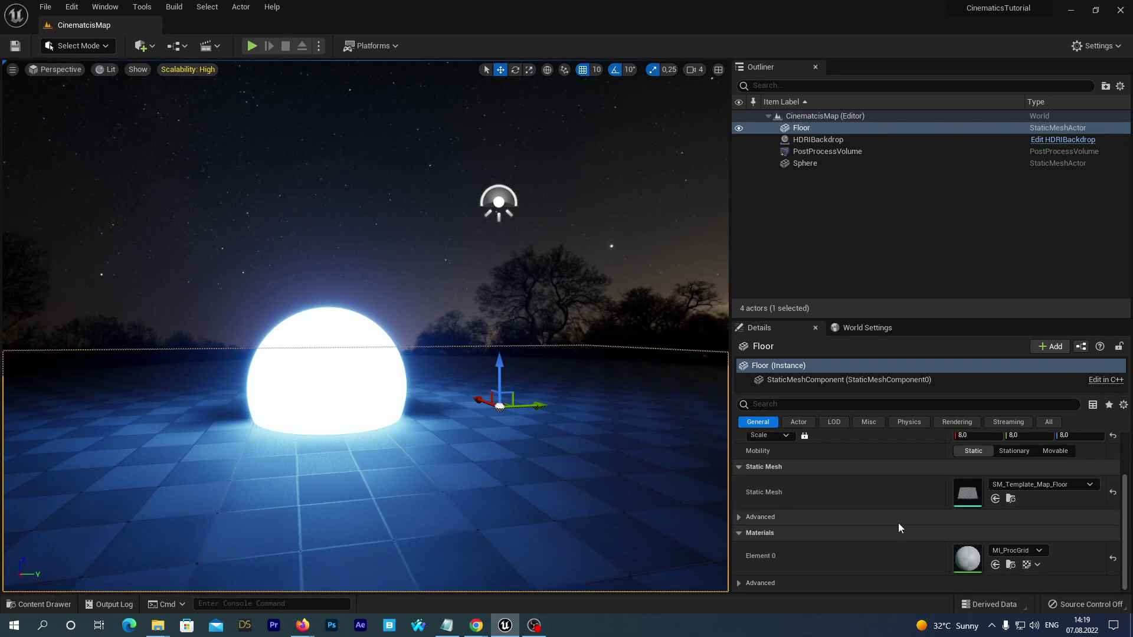
pyautogui.scroll(3, 898, 523)
pyautogui.scroll(-3, 898, 523)
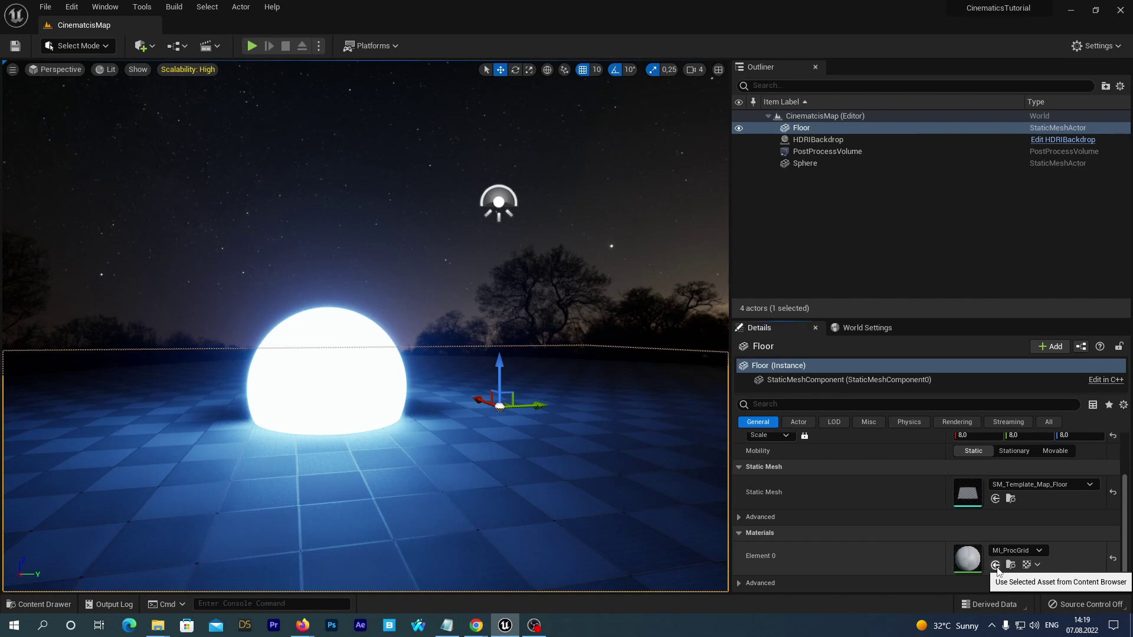
pyautogui.click(996, 564)
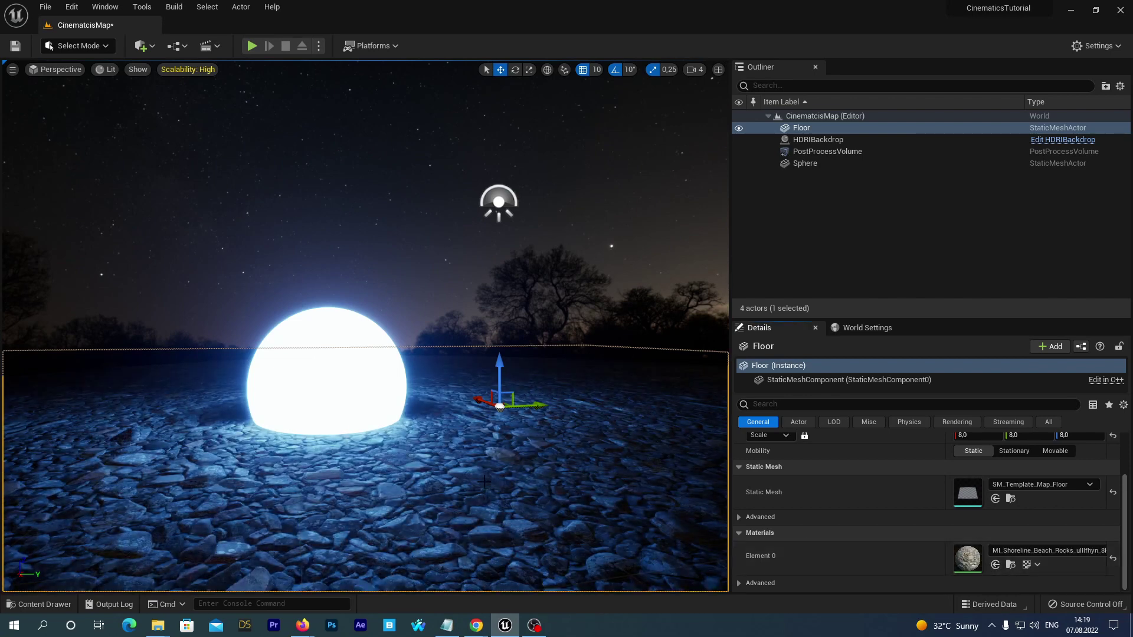
pyautogui.moveTo(491, 459); pyautogui.dragTo(492, 392)
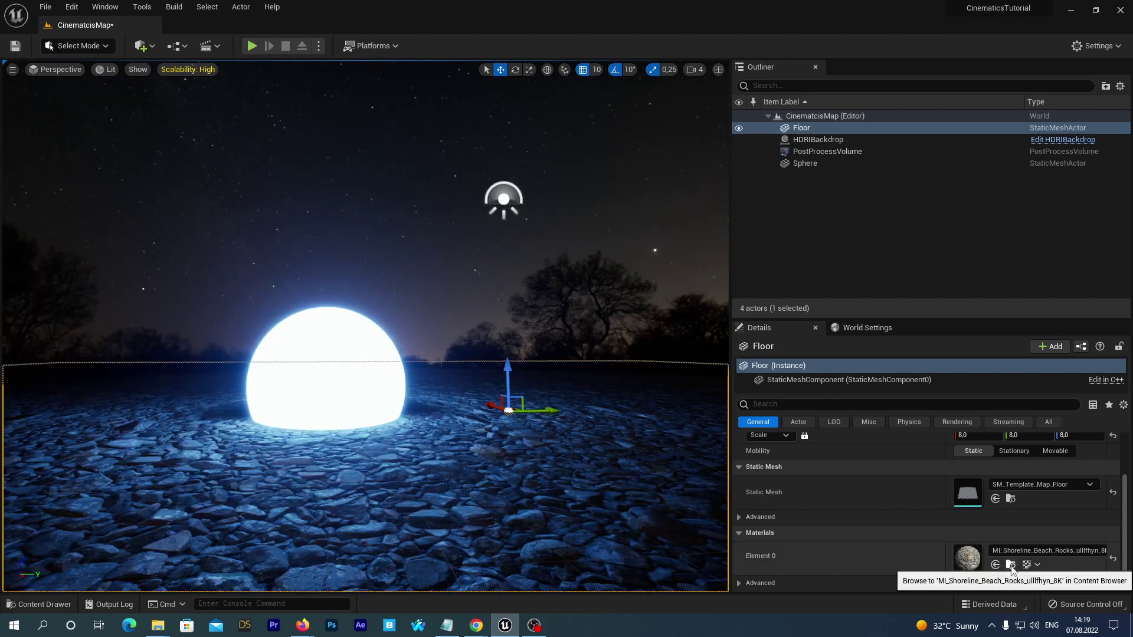
# Enable Tiling/Offset on the beach-rocks material instance, set Tiling X and Y to 5, and save
pyautogui.click(1011, 564)
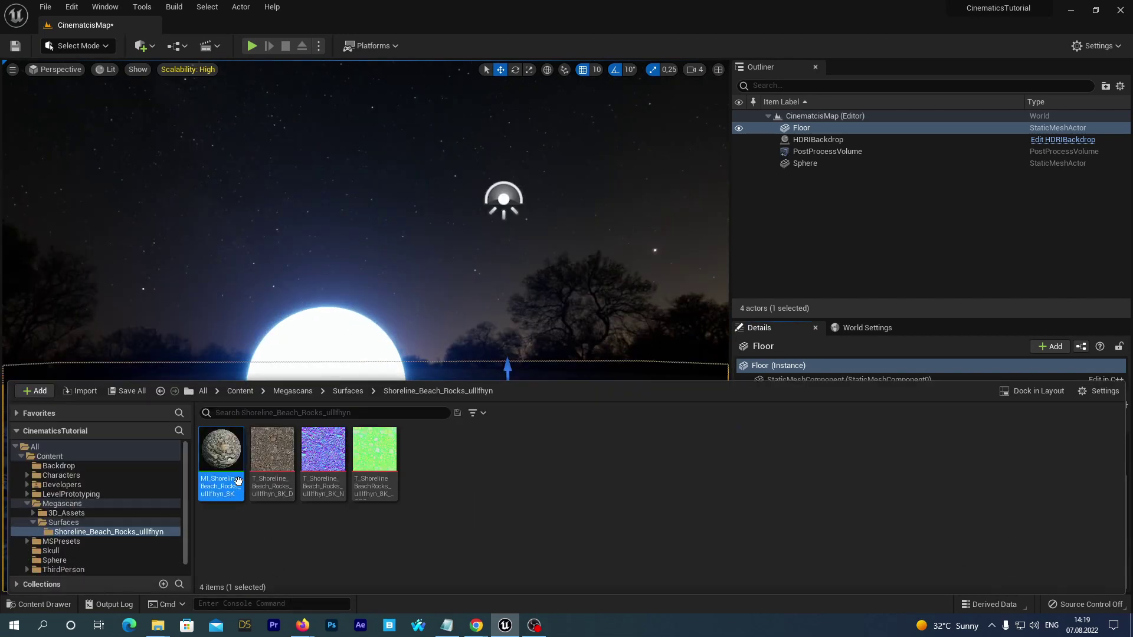
pyautogui.doubleClick(220, 453)
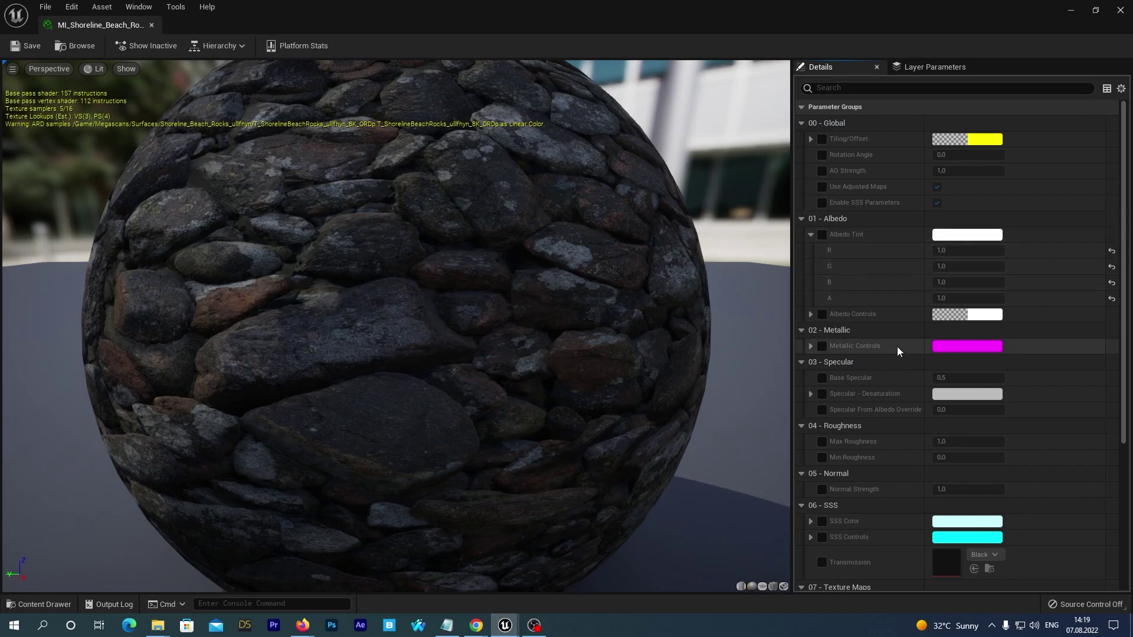
pyautogui.click(810, 141)
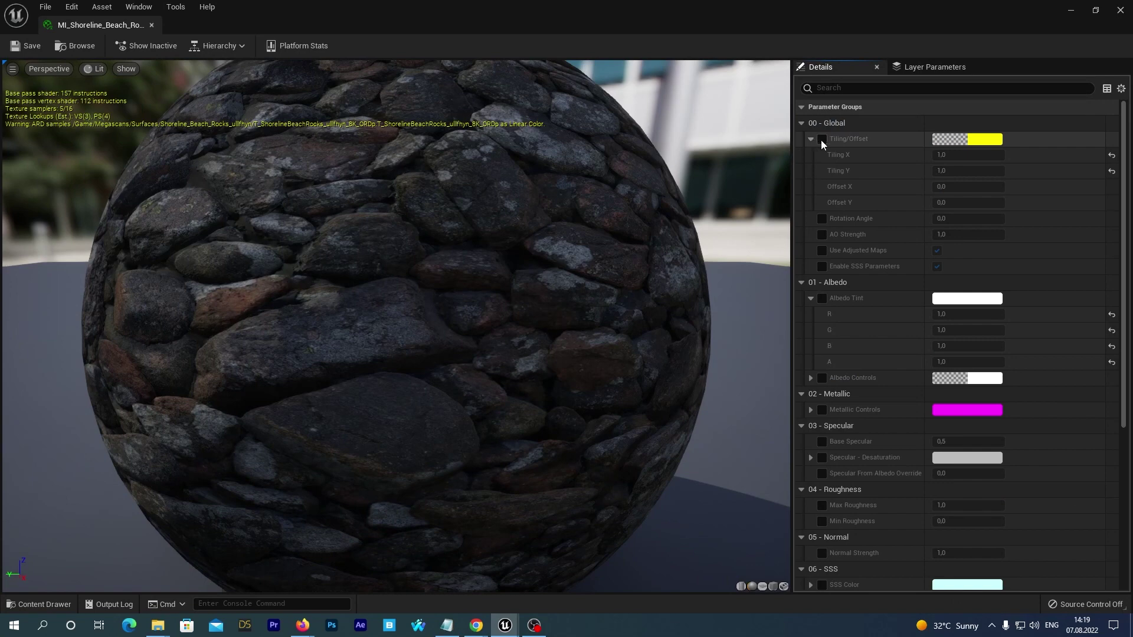
pyautogui.click(822, 140)
pyautogui.click(939, 155)
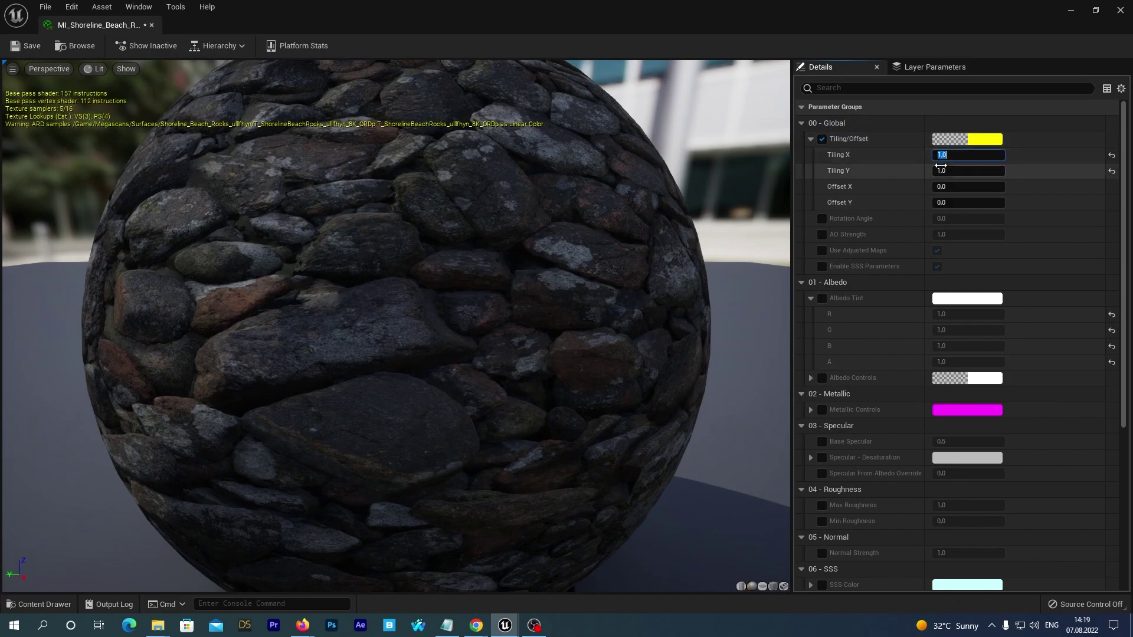
pyautogui.write('5')
pyautogui.press('Tab')
pyautogui.write('5')
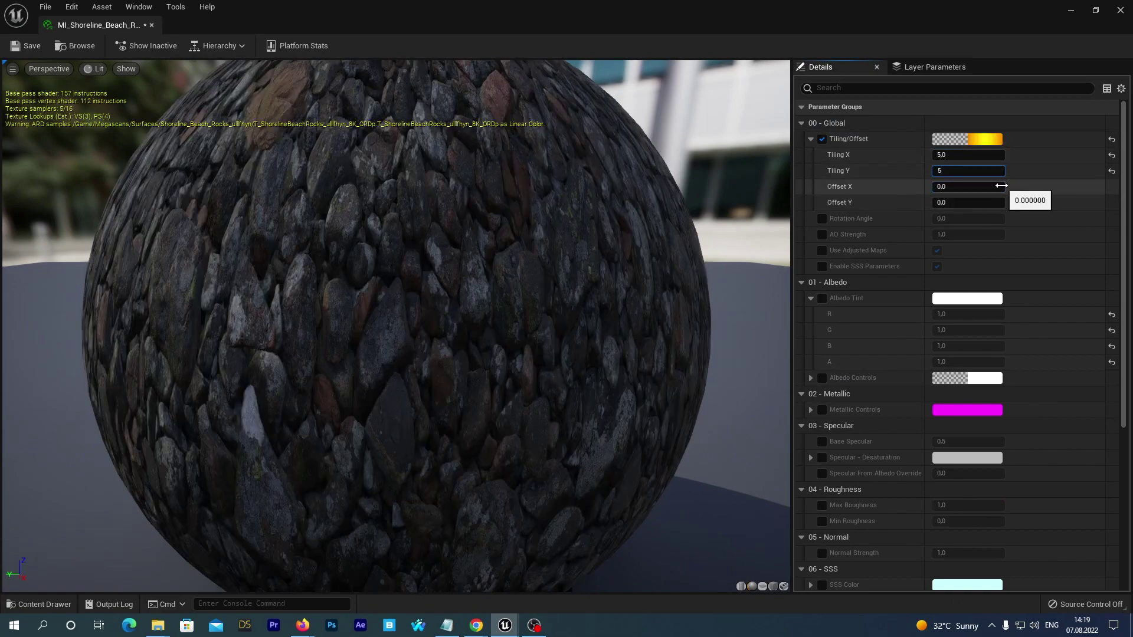
pyautogui.press('Return')
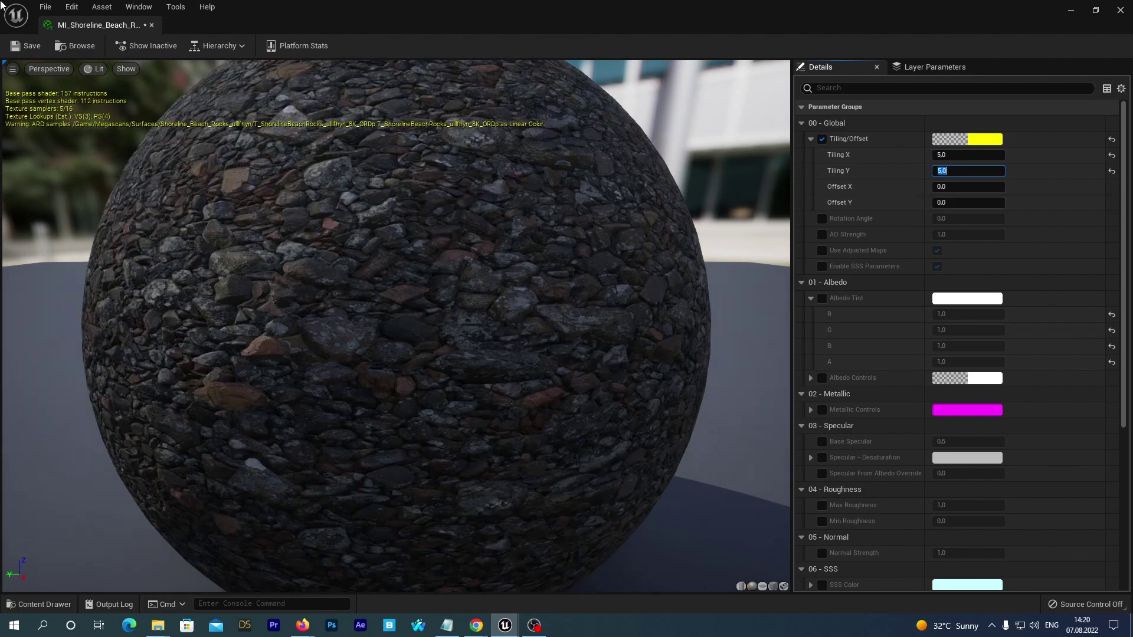
pyautogui.click(18, 48)
# Find the beach-rocks material instance in the Content Drawer and reopen it for editing
pyautogui.click(1074, 11)
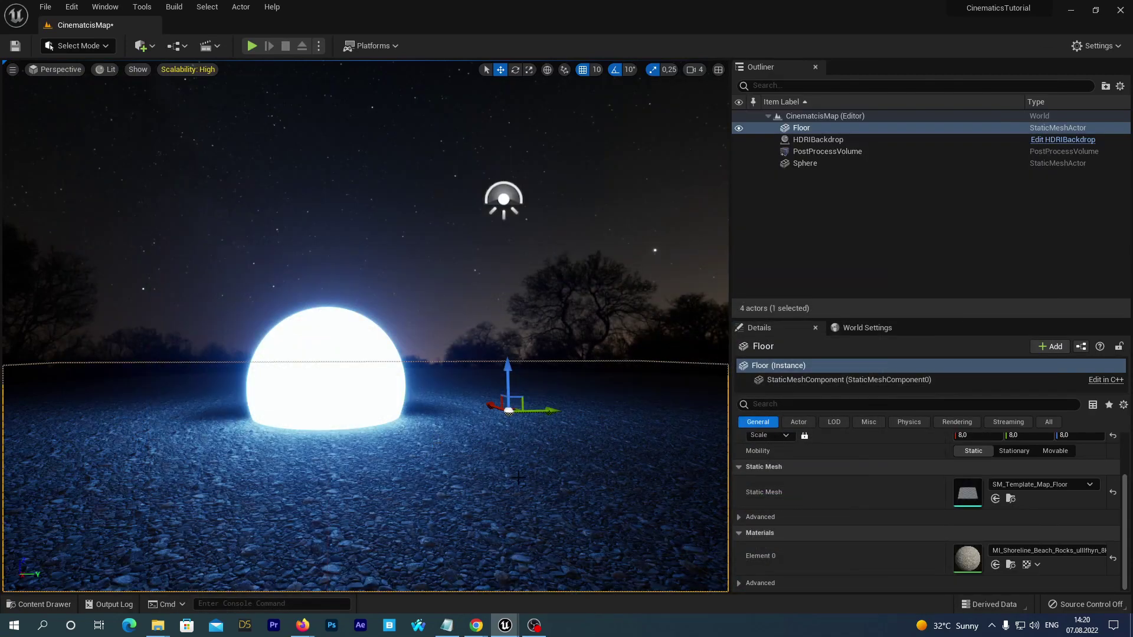
pyautogui.scroll(-2, 519, 477)
pyautogui.scroll(2, 518, 477)
pyautogui.scroll(-2, 518, 477)
pyautogui.scroll(1, 518, 477)
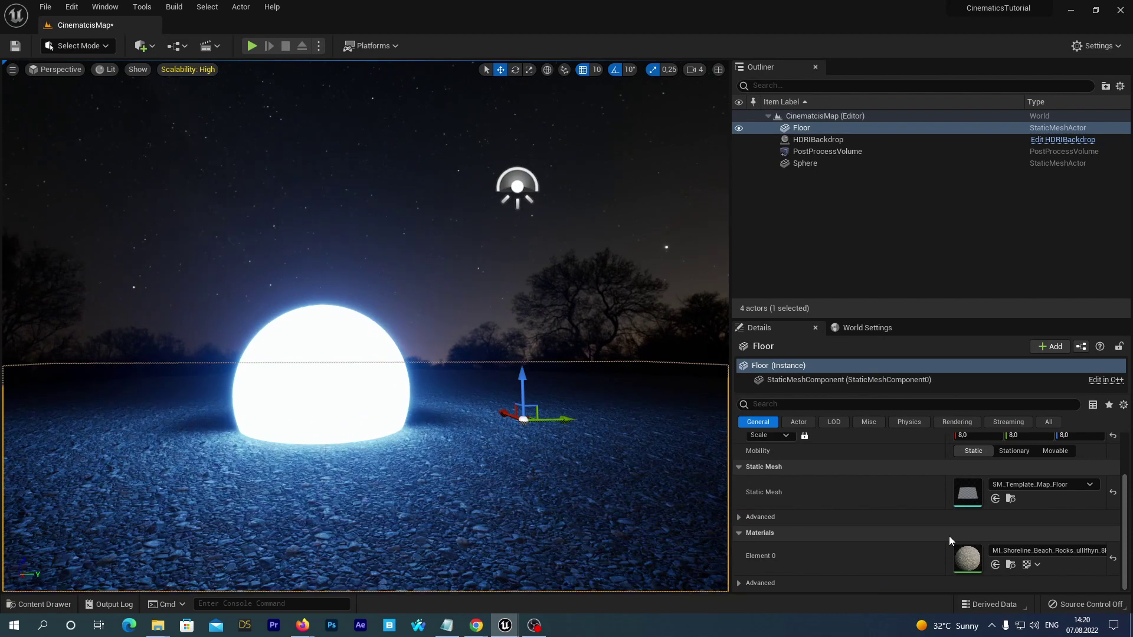
pyautogui.click(1009, 565)
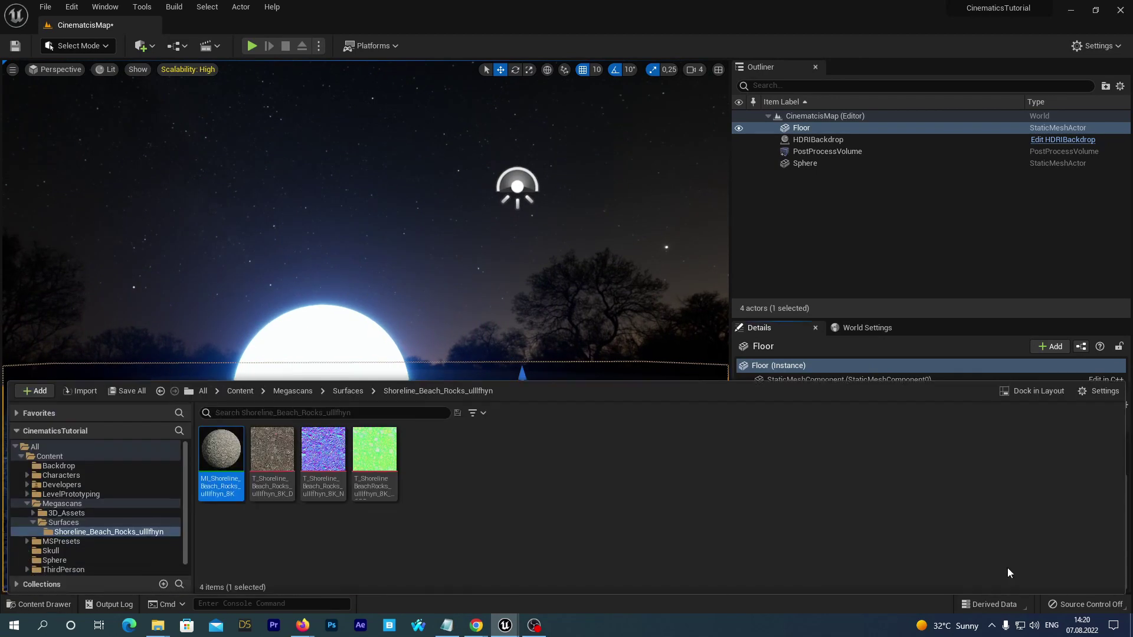
pyautogui.doubleClick(228, 460)
# Set Tiling X and Tiling Y to 3, save the material instance, and return to the level
pyautogui.click(939, 155)
pyautogui.write('3')
pyautogui.click(967, 172)
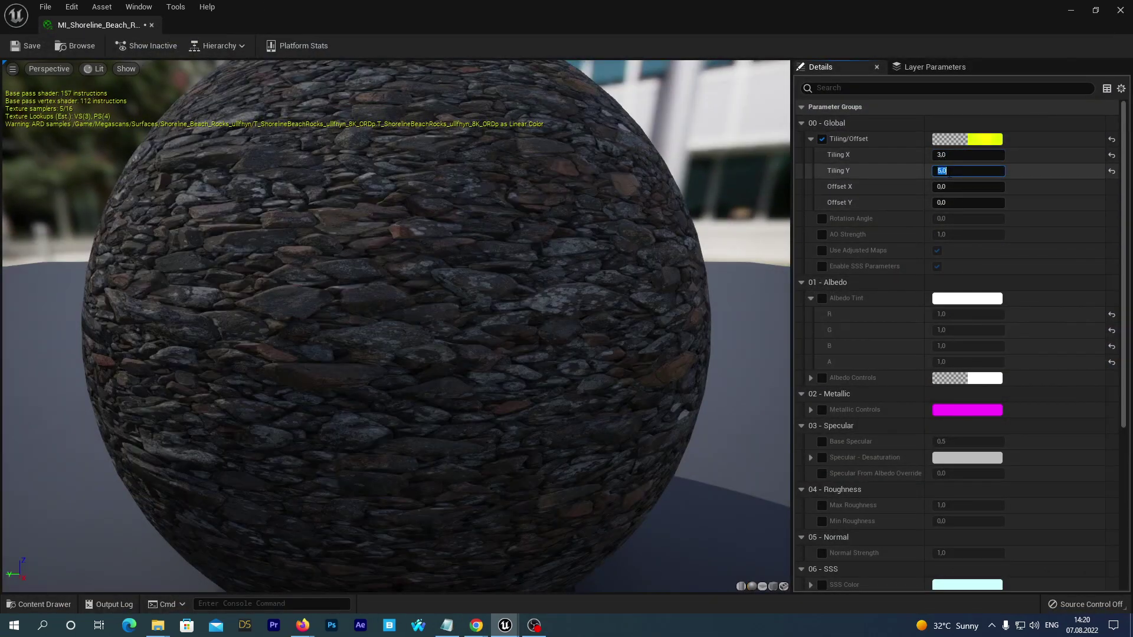
pyautogui.press('Return')
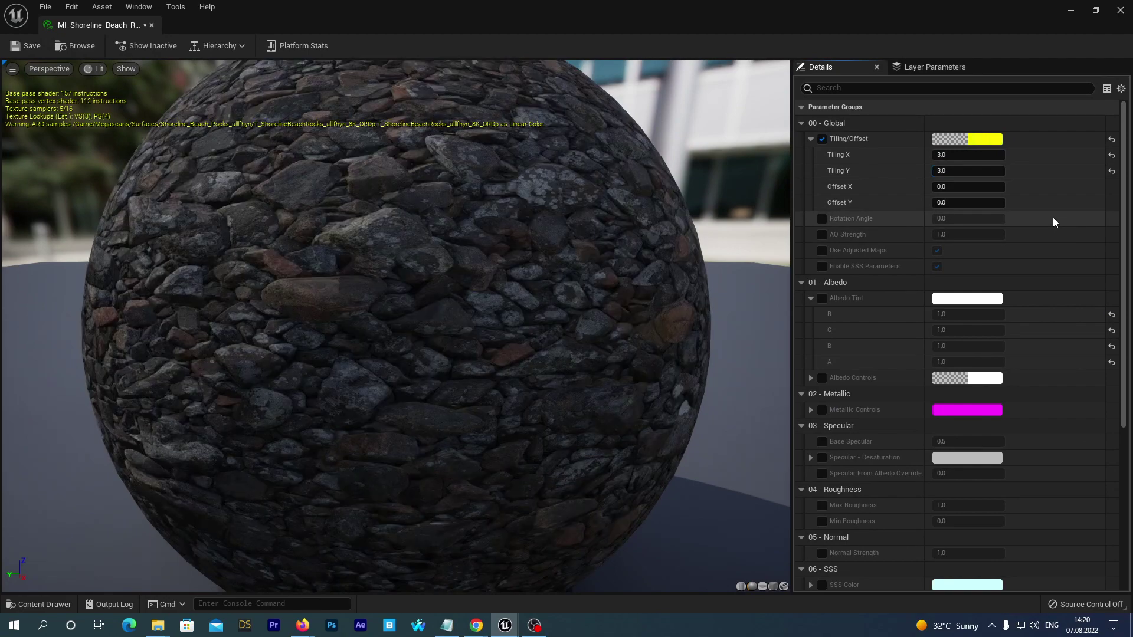
pyautogui.click(27, 46)
pyautogui.click(1069, 12)
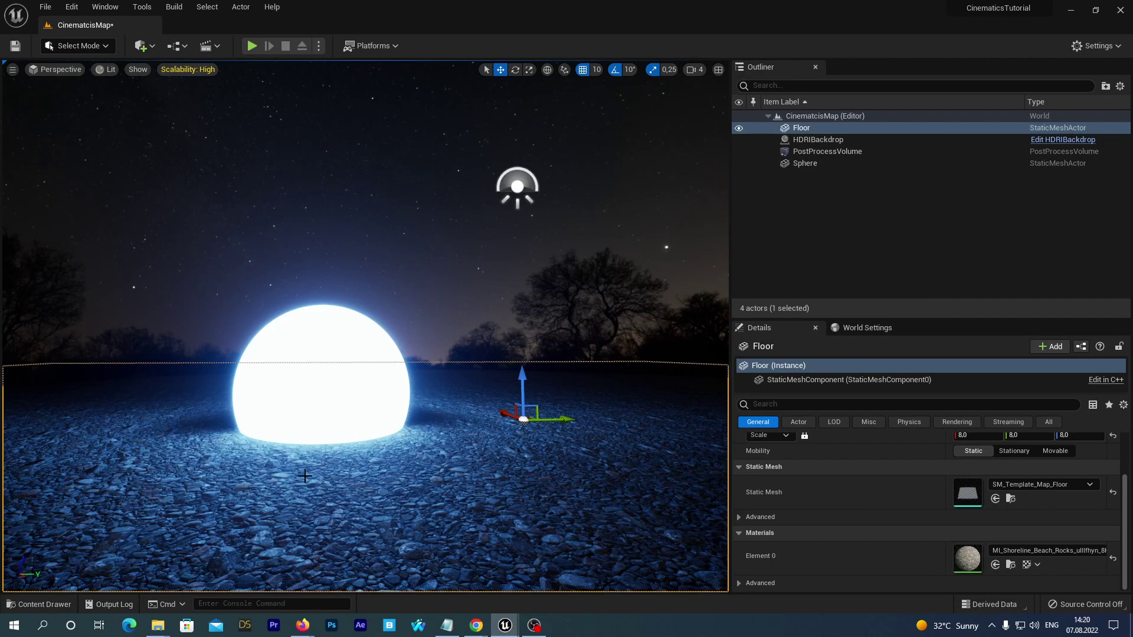
# Add a level sequence from the Cinematics menu and name it CinemTutorialSequence
pyautogui.scroll(-3, 305, 476)
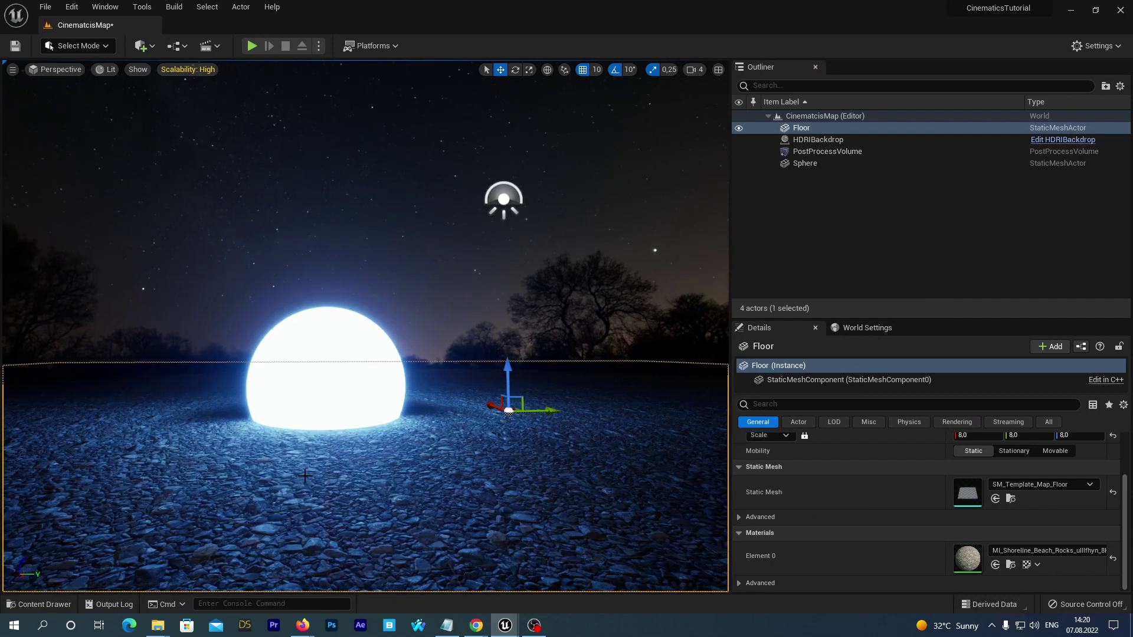
pyautogui.scroll(2, 305, 476)
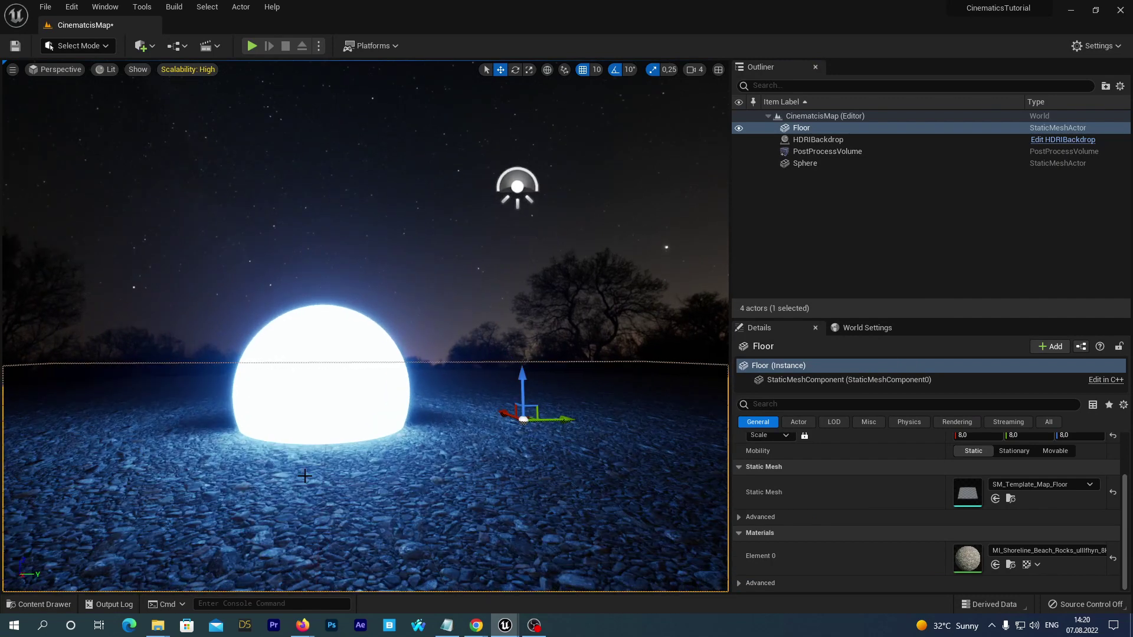
pyautogui.scroll(-1, 305, 476)
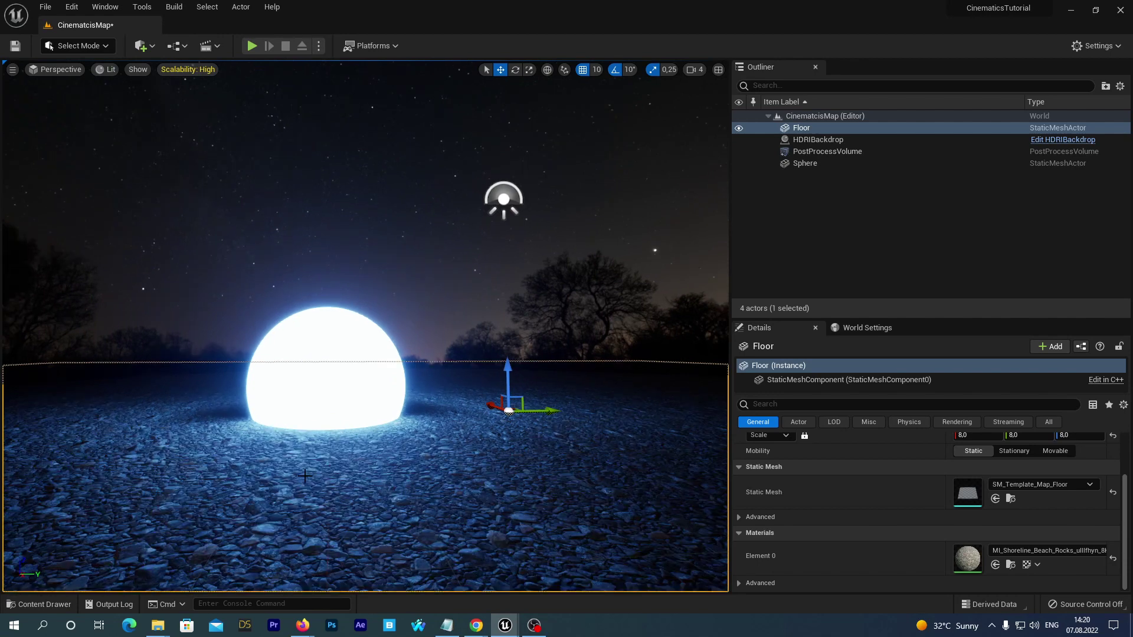
pyautogui.click(217, 47)
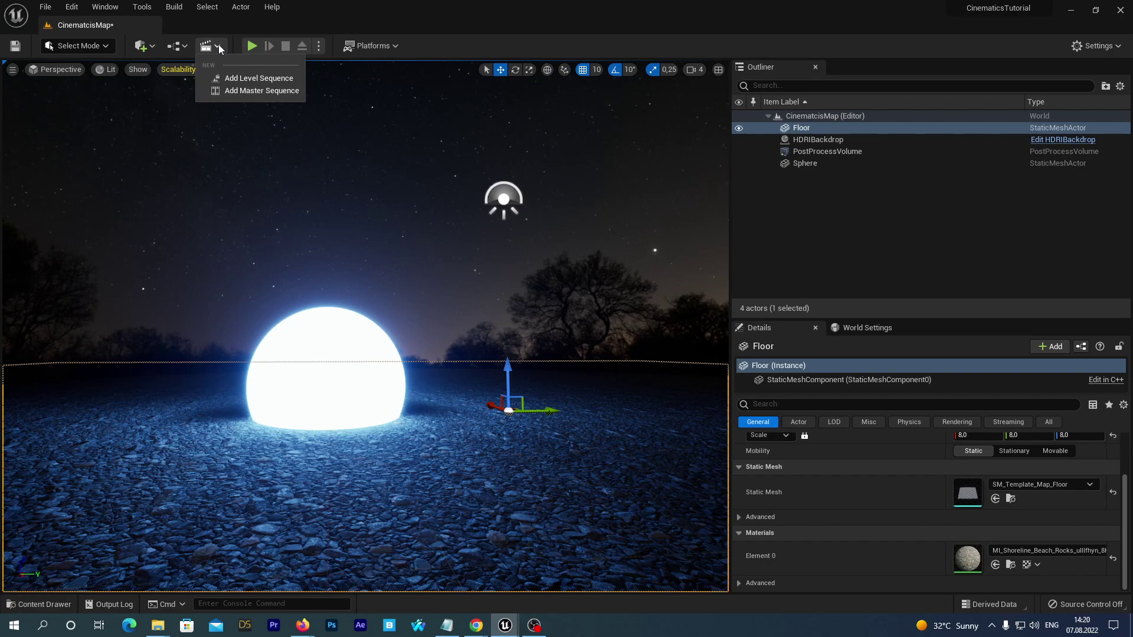
pyautogui.click(233, 80)
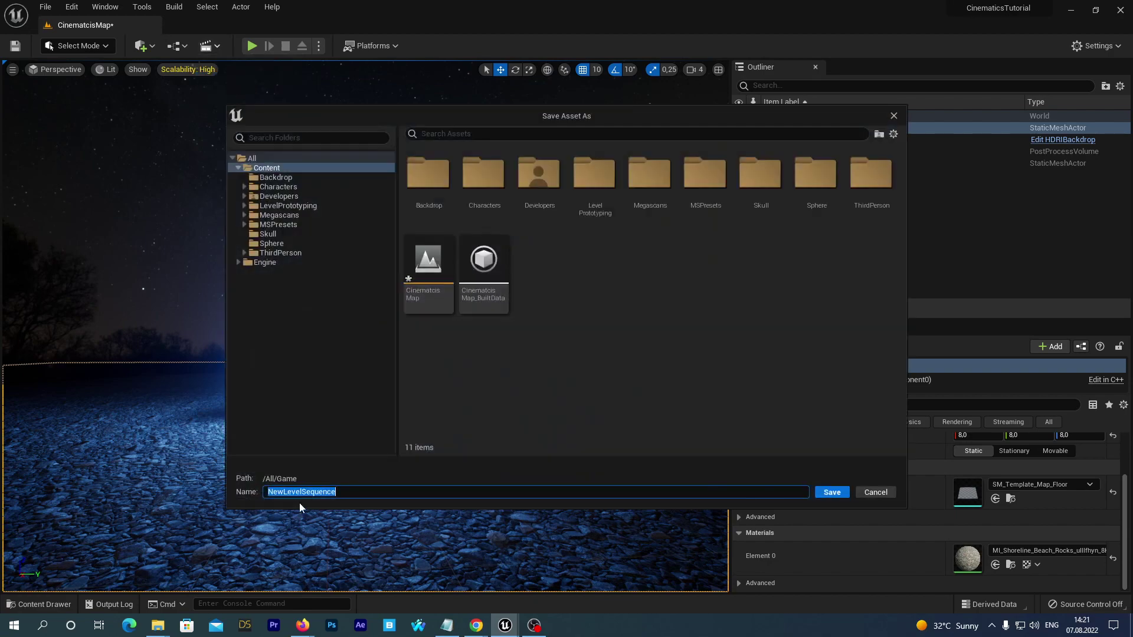
pyautogui.click(316, 499)
pyautogui.hotkey('ctrl', 'a')
pyautogui.write('CinemTutorialSequence')
# Save CinemTutorialSequence, add a Camera Cut track, and create a Cine Camera Actor spanning frames 0–150
pyautogui.click(829, 492)
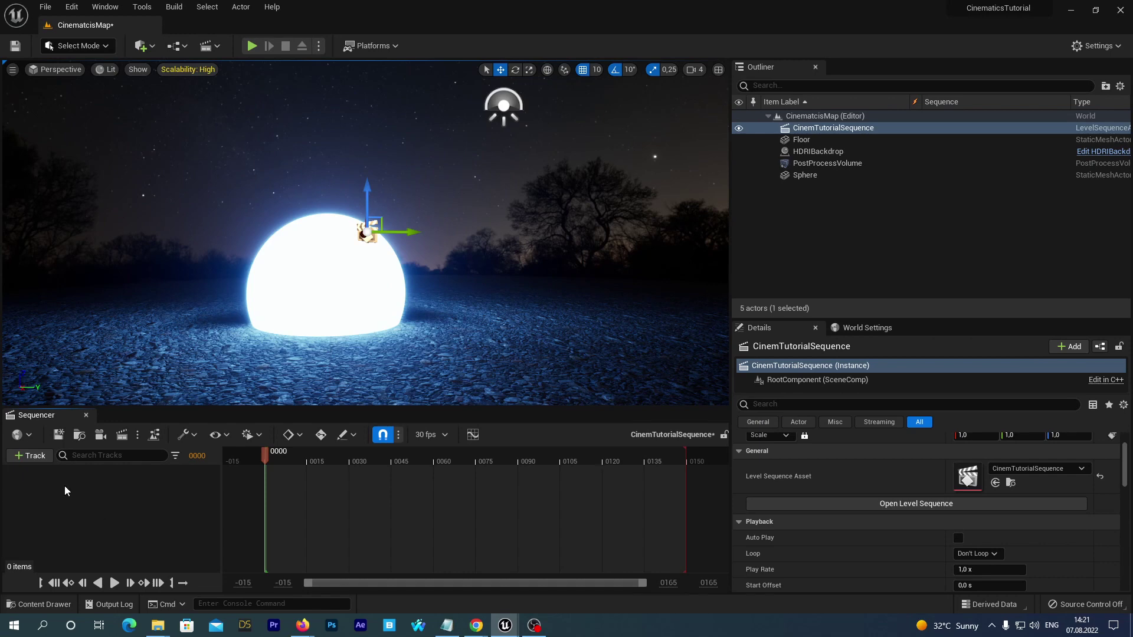
pyautogui.click(27, 457)
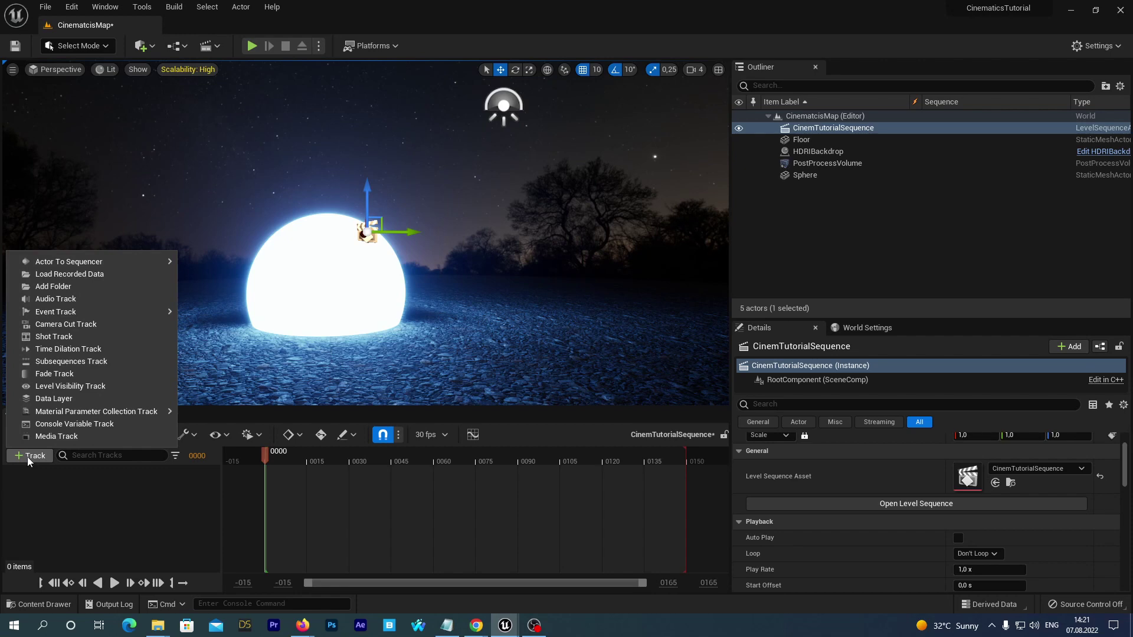
pyautogui.click(78, 328)
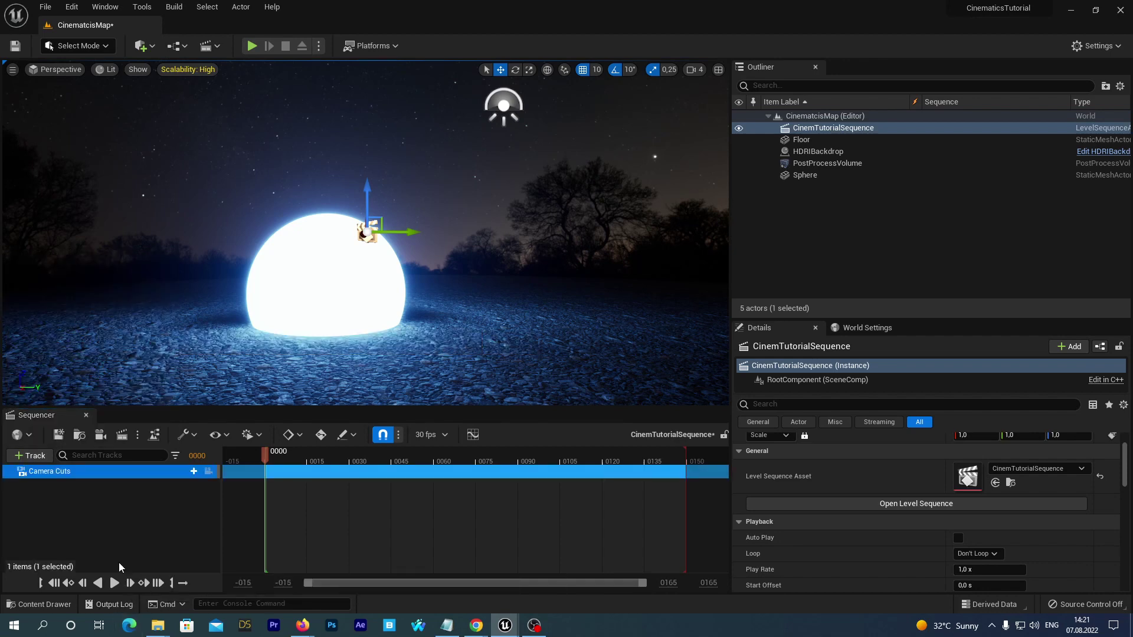
pyautogui.click(101, 435)
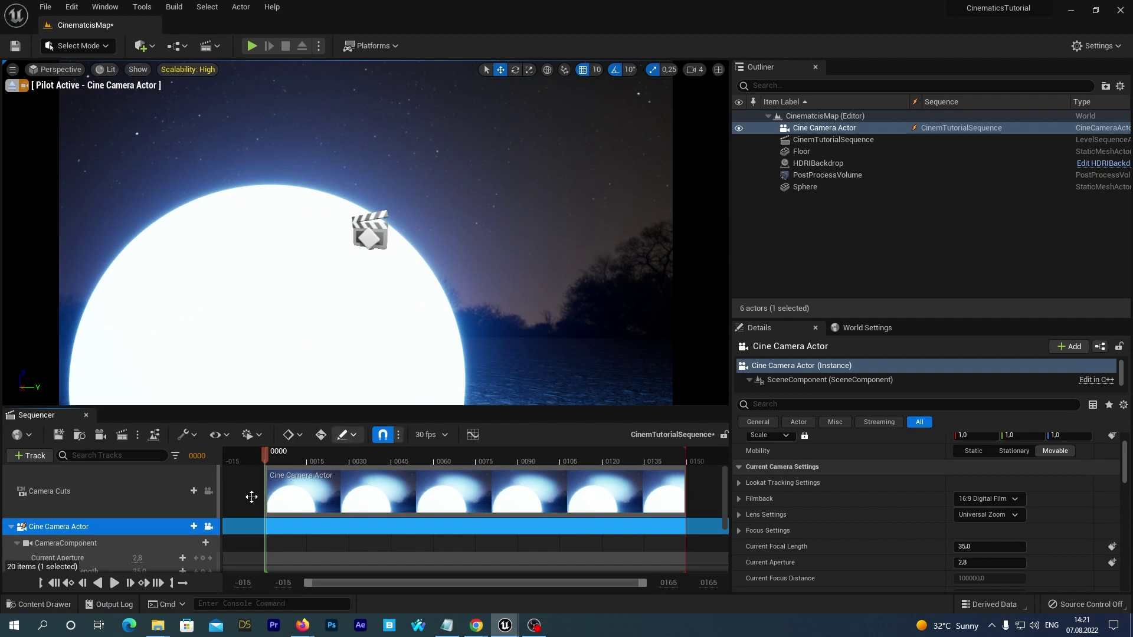
# Enlarge the viewport and pilot the cine camera to frame the glowing sphere
pyautogui.moveTo(340, 407); pyautogui.dragTo(330, 518)
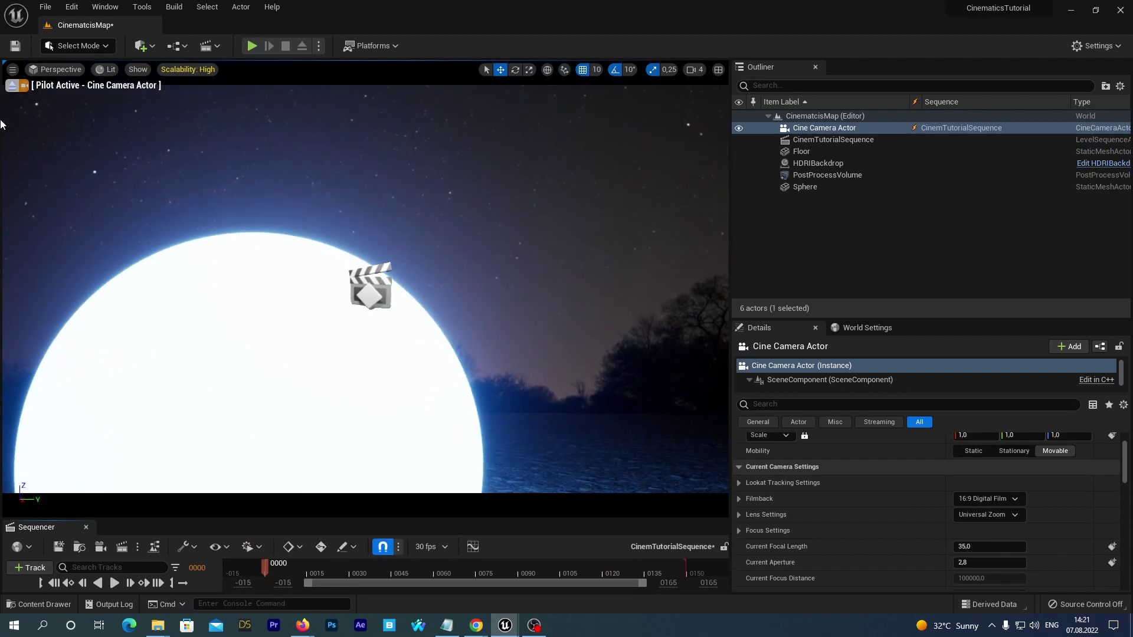
pyautogui.scroll(-6, 143, 328)
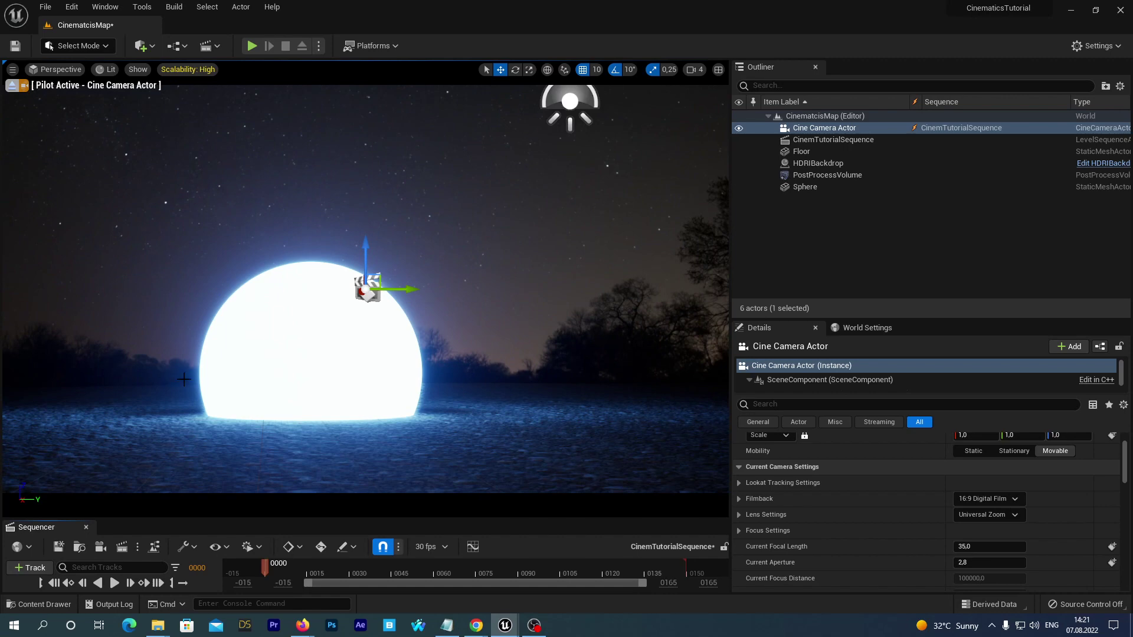
pyautogui.moveTo(189, 377)
pyautogui.mouseDown(button='right')
pyautogui.moveTo(177, 374)
pyautogui.moveTo(209, 377)
pyautogui.moveTo(187, 378)
pyautogui.mouseUp(button='right')
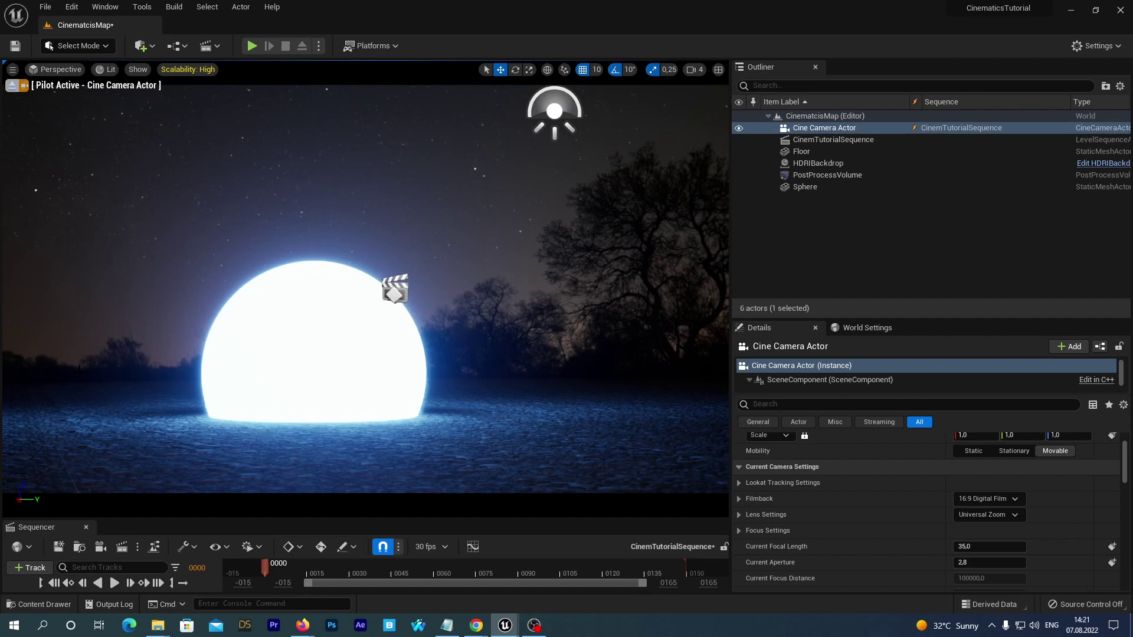
pyautogui.scroll(-8, 366, 289)
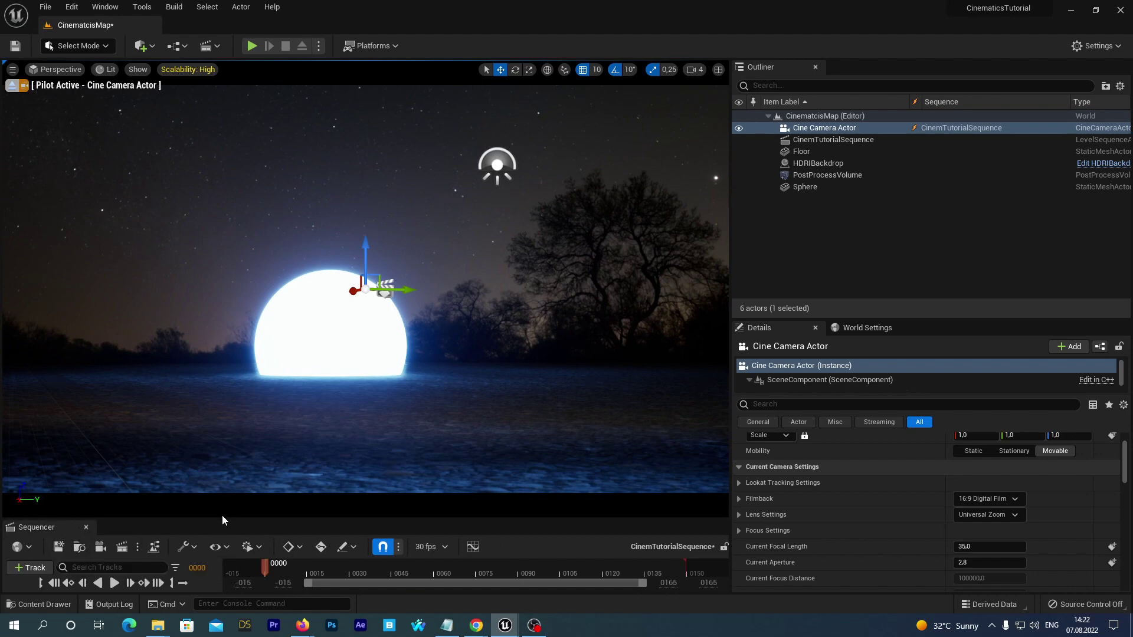
pyautogui.moveTo(222, 519); pyautogui.dragTo(234, 423)
# Save and close the level sequence, then show the beach-rocks folder in the Content Drawer
pyautogui.click(58, 451)
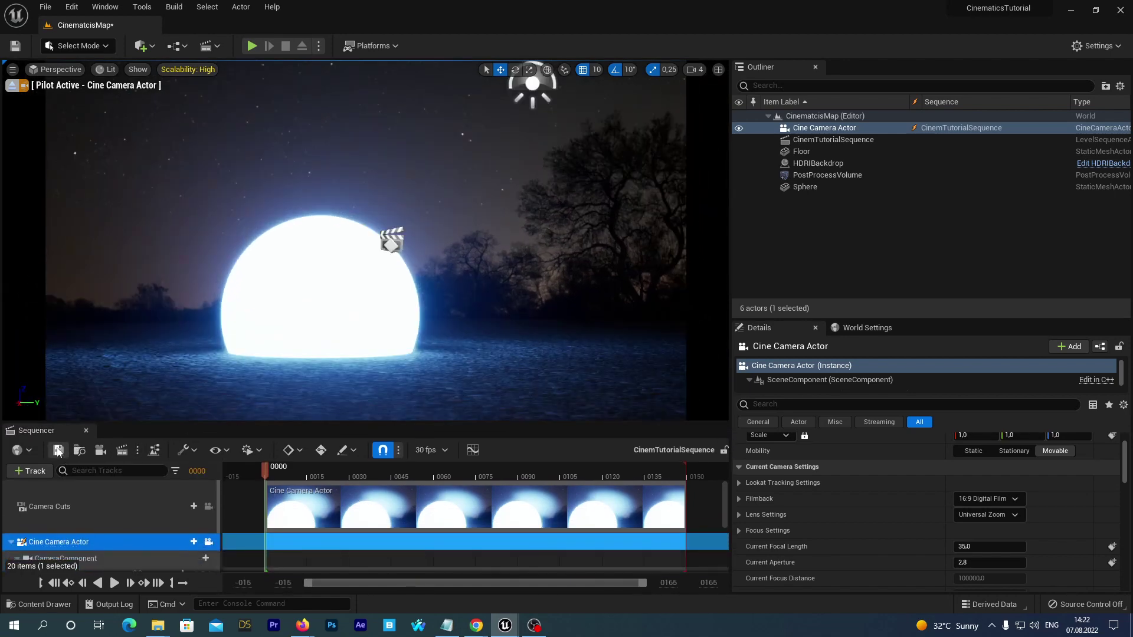
pyautogui.click(86, 431)
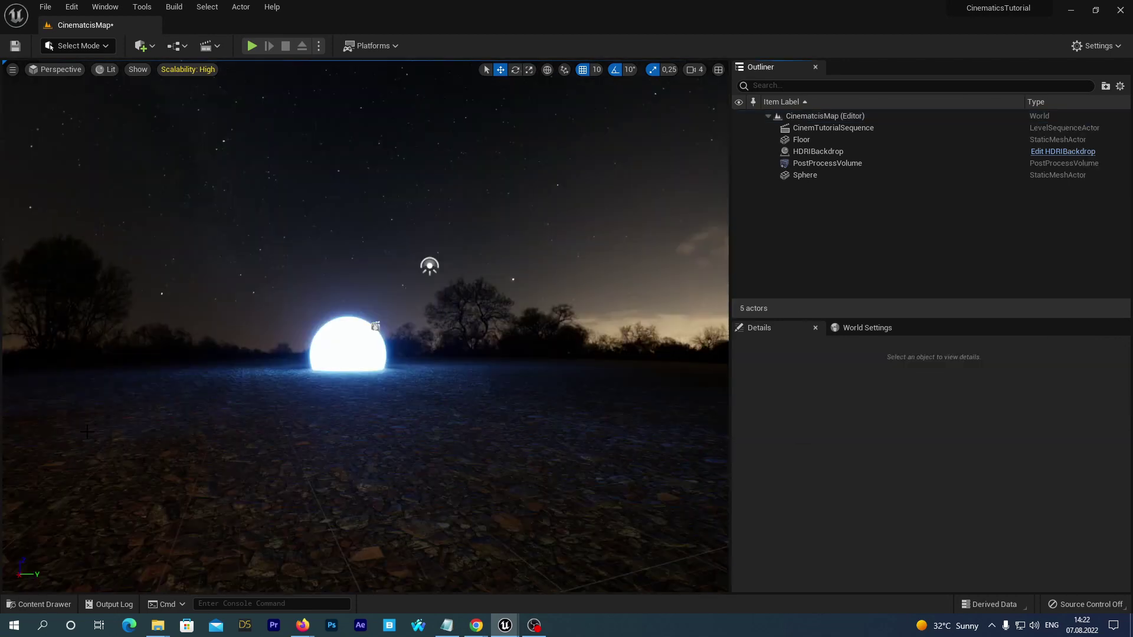
pyautogui.click(36, 604)
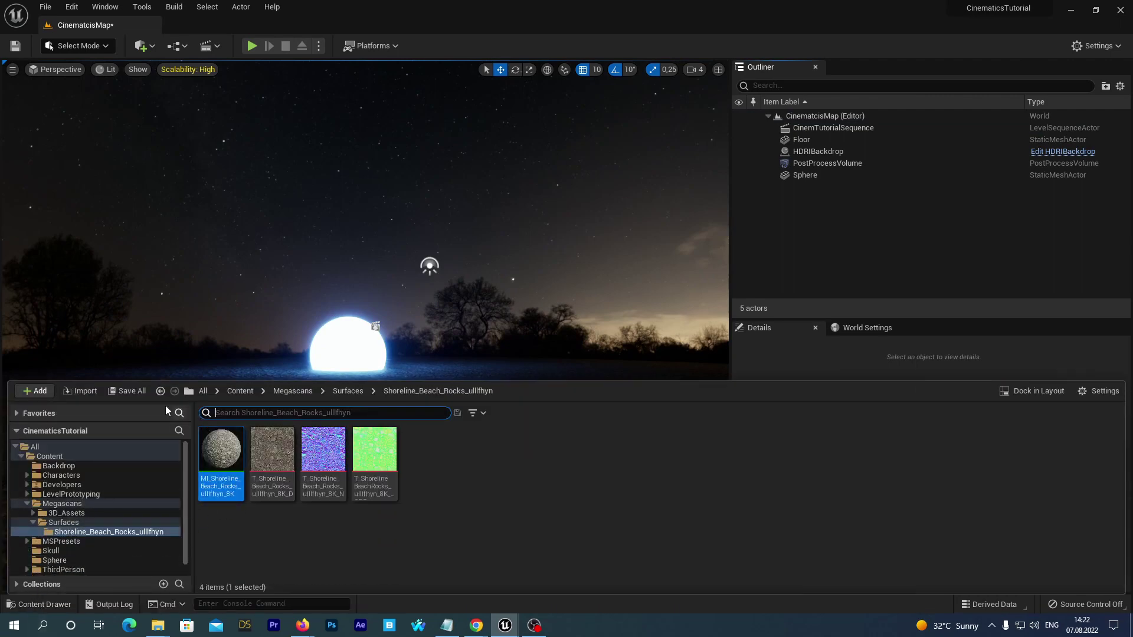